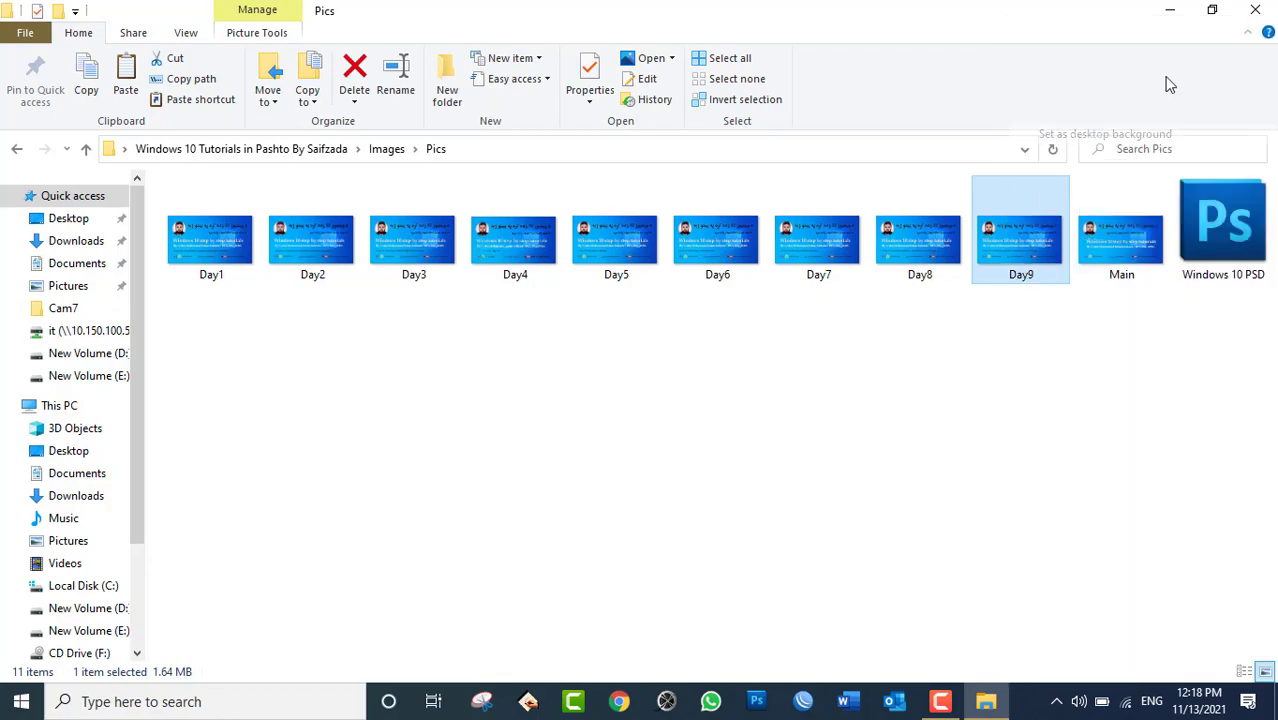
# Make Day9 the desktop wallpaper, close the Pics window, and bring up Start.
pyautogui.click(1255, 10)
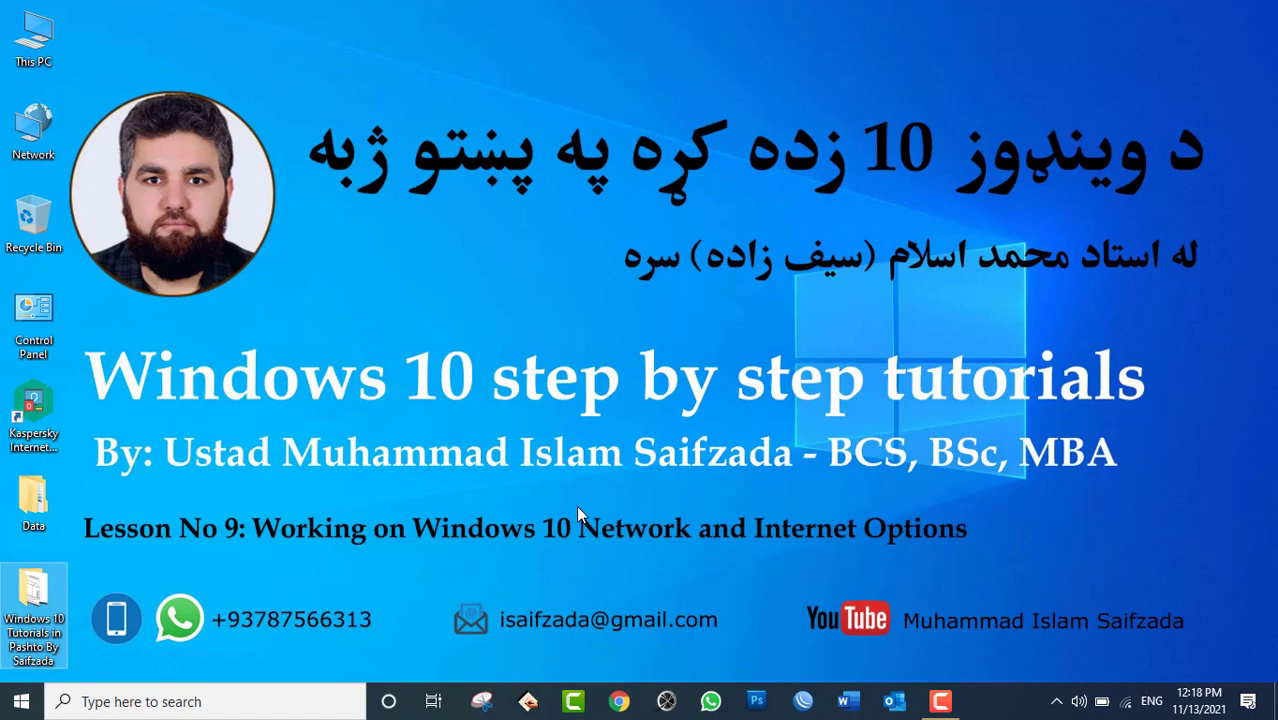
pyautogui.moveTo(577, 512); pyautogui.dragTo(980, 568)
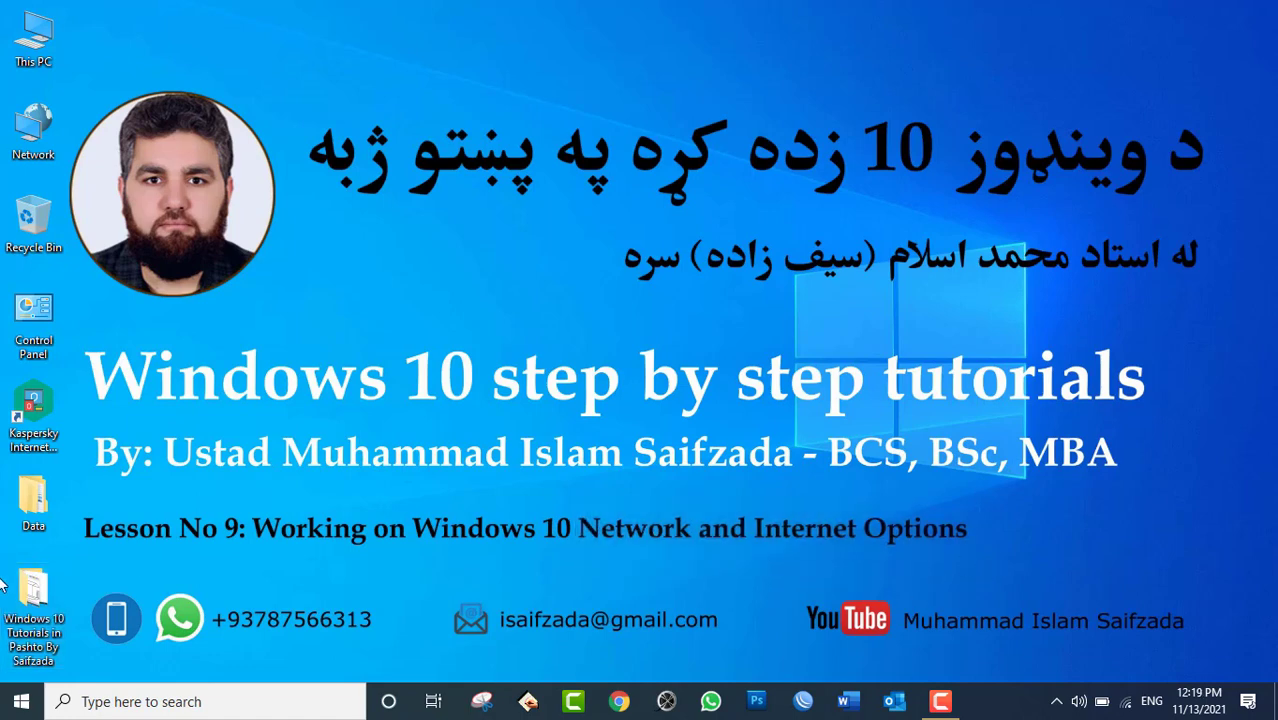
pyautogui.click(24, 703)
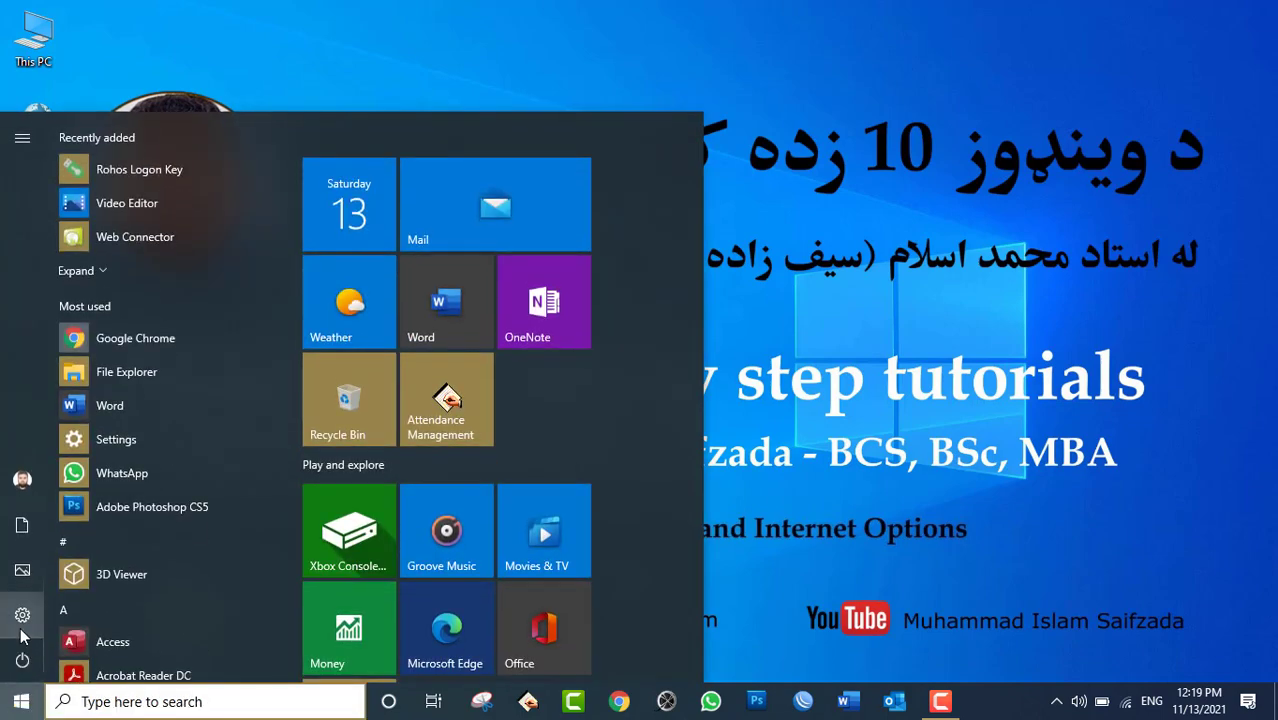
# Launch Settings from the gear icon in the Start menu's left rail.
pyautogui.click(21, 628)
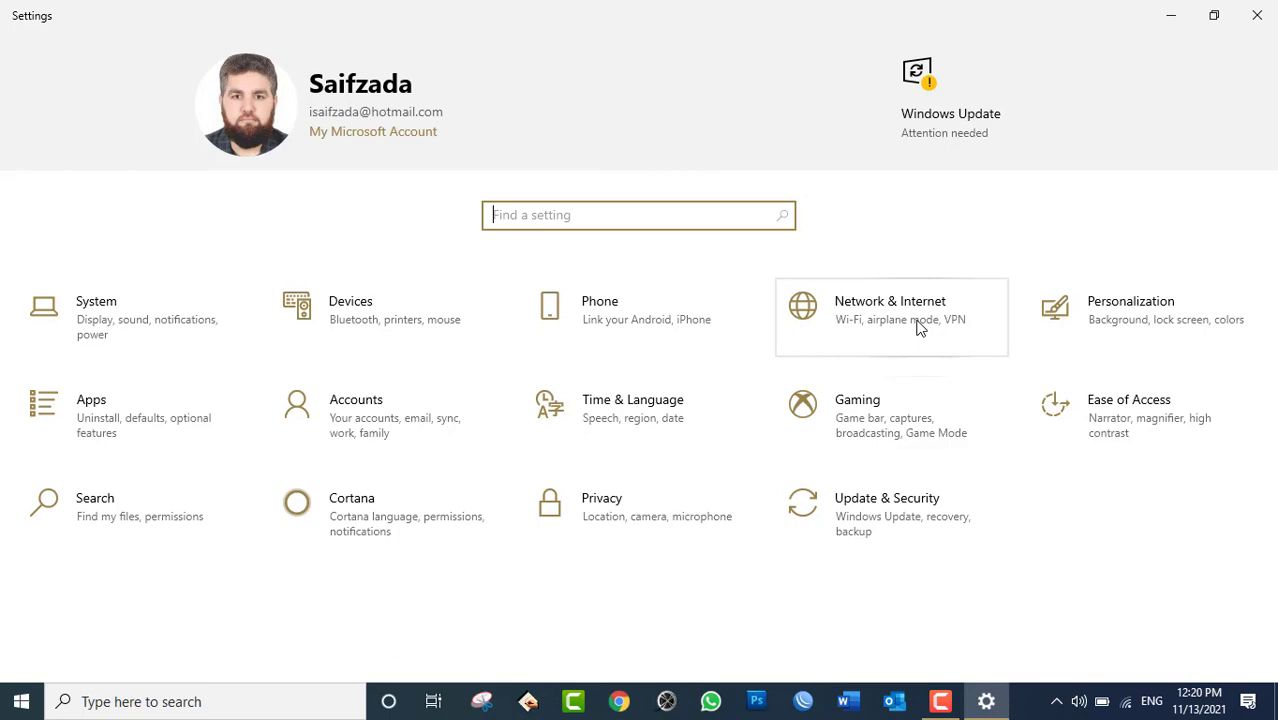
# Open Network & Internet and switch Wi-Fi off from the taskbar network flyout.
pyautogui.click(920, 328)
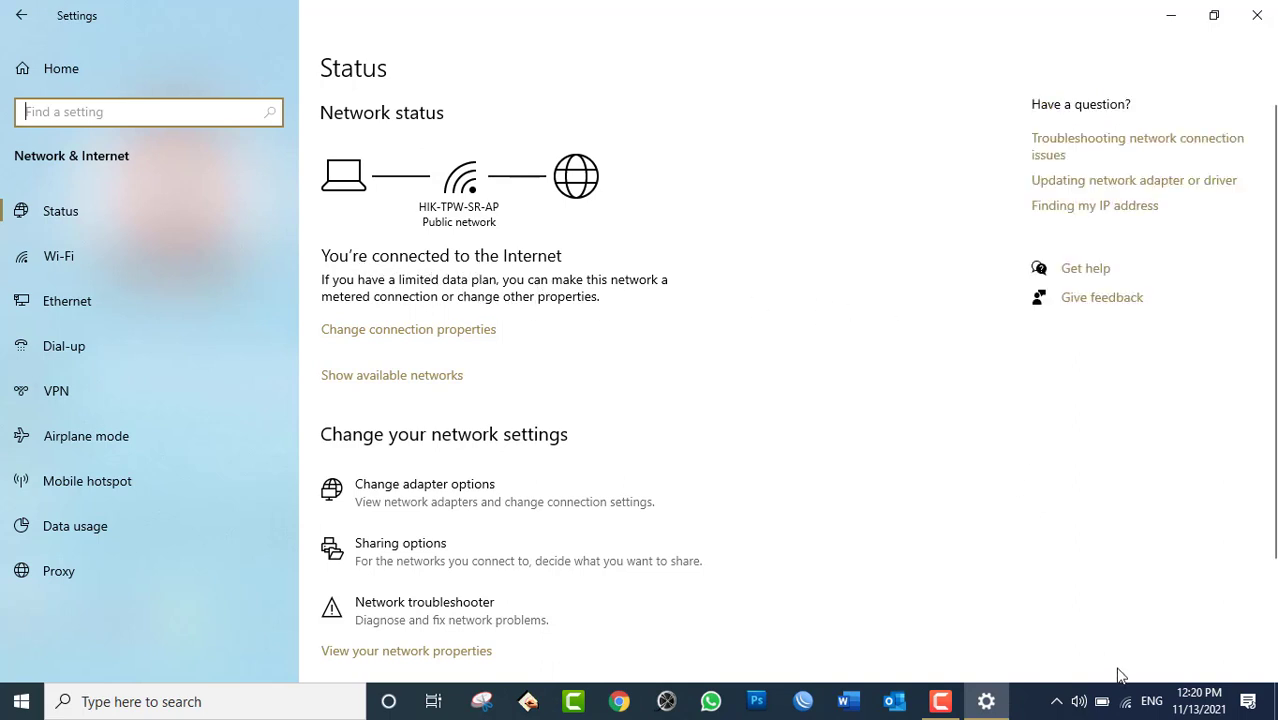
pyautogui.click(1128, 705)
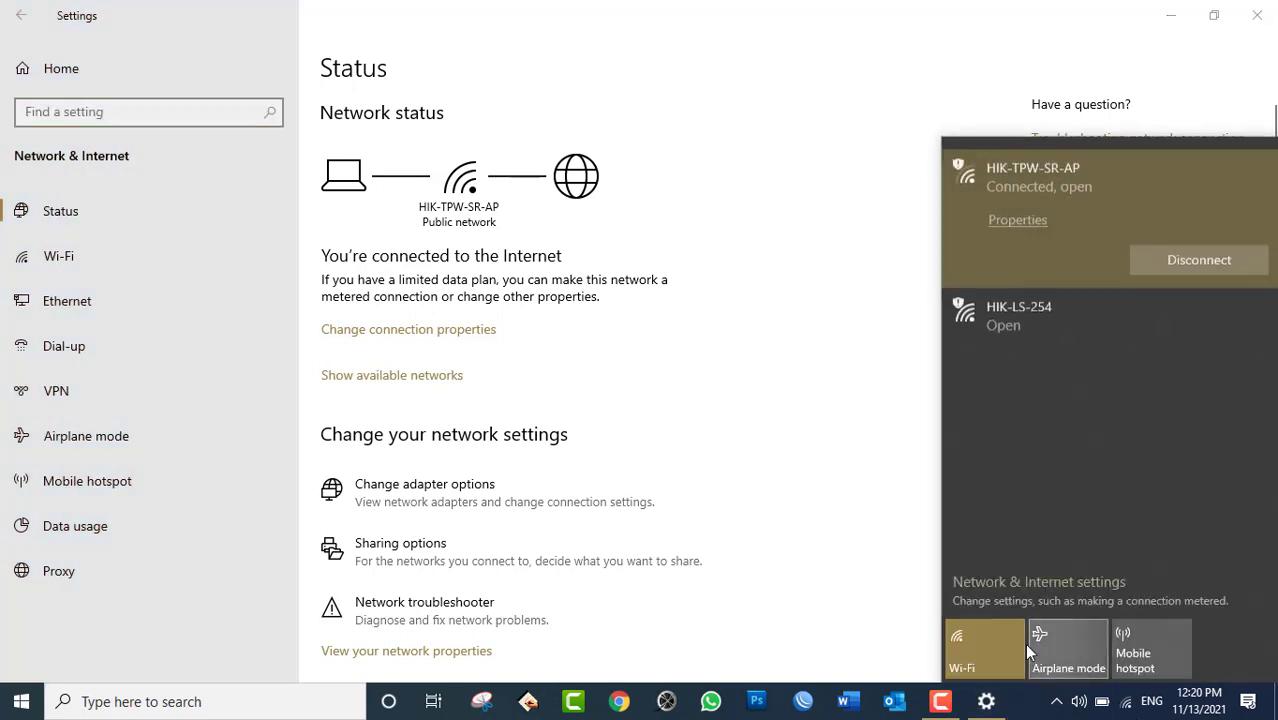
pyautogui.click(998, 644)
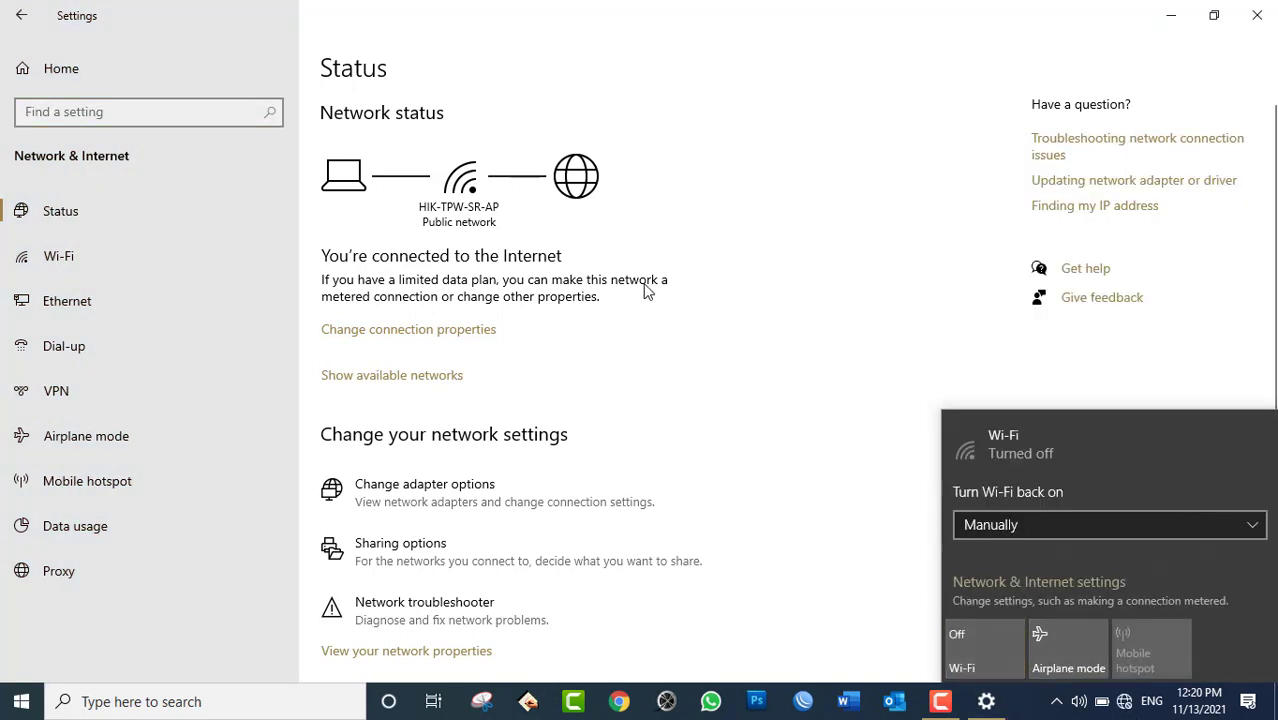
pyautogui.click(645, 290)
pyautogui.click(21, 15)
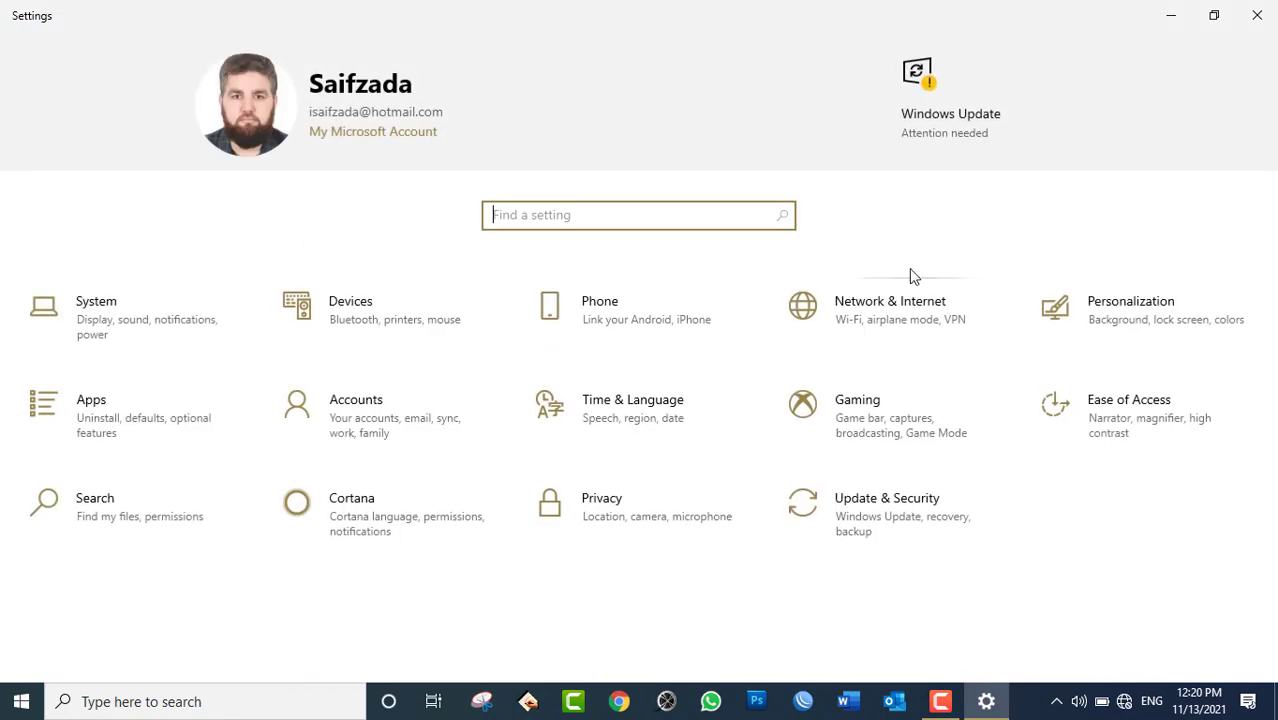
# Turn Wi-Fi back on and connect to the HIK-WIFI network.
pyautogui.click(893, 321)
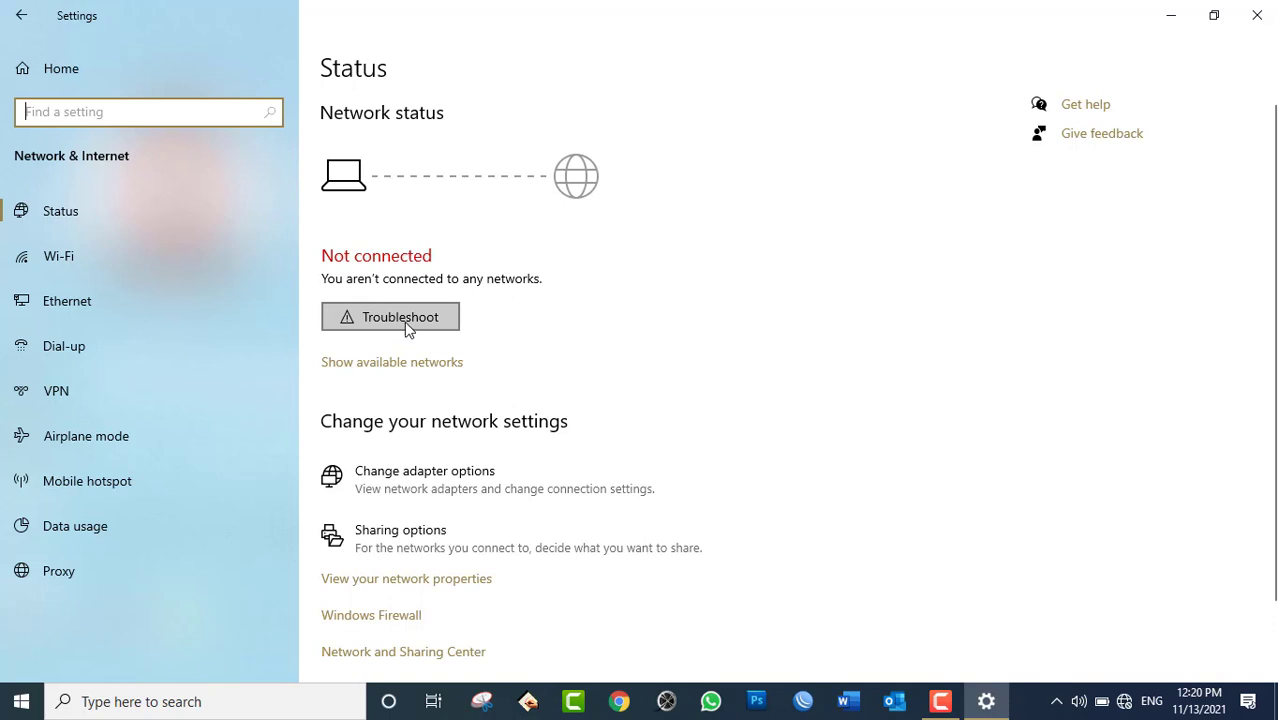
pyautogui.click(1125, 706)
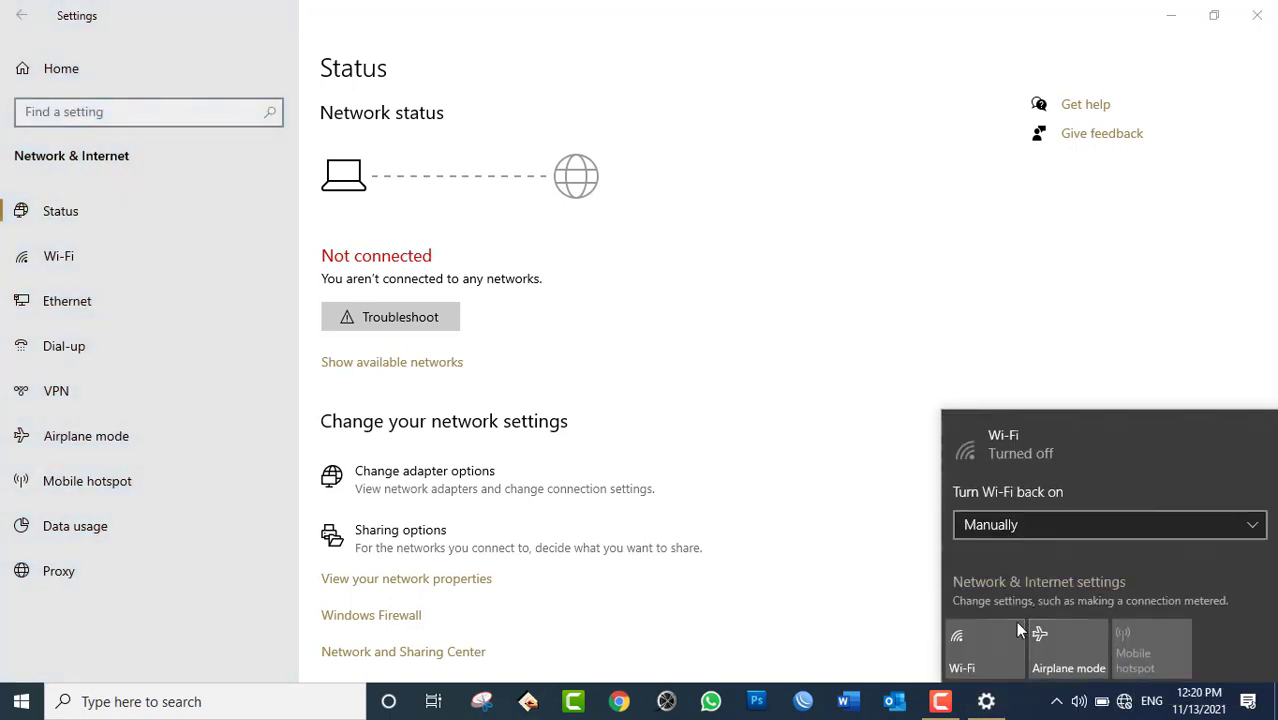
pyautogui.click(993, 645)
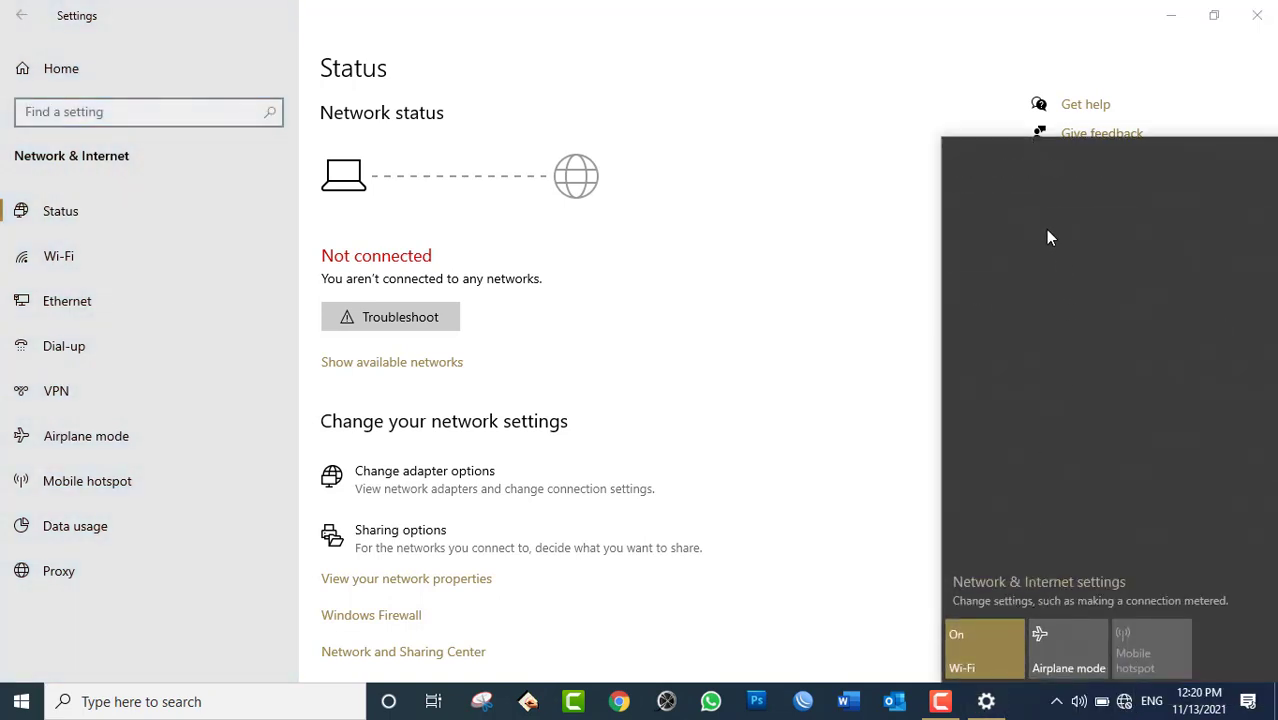
pyautogui.click(1048, 178)
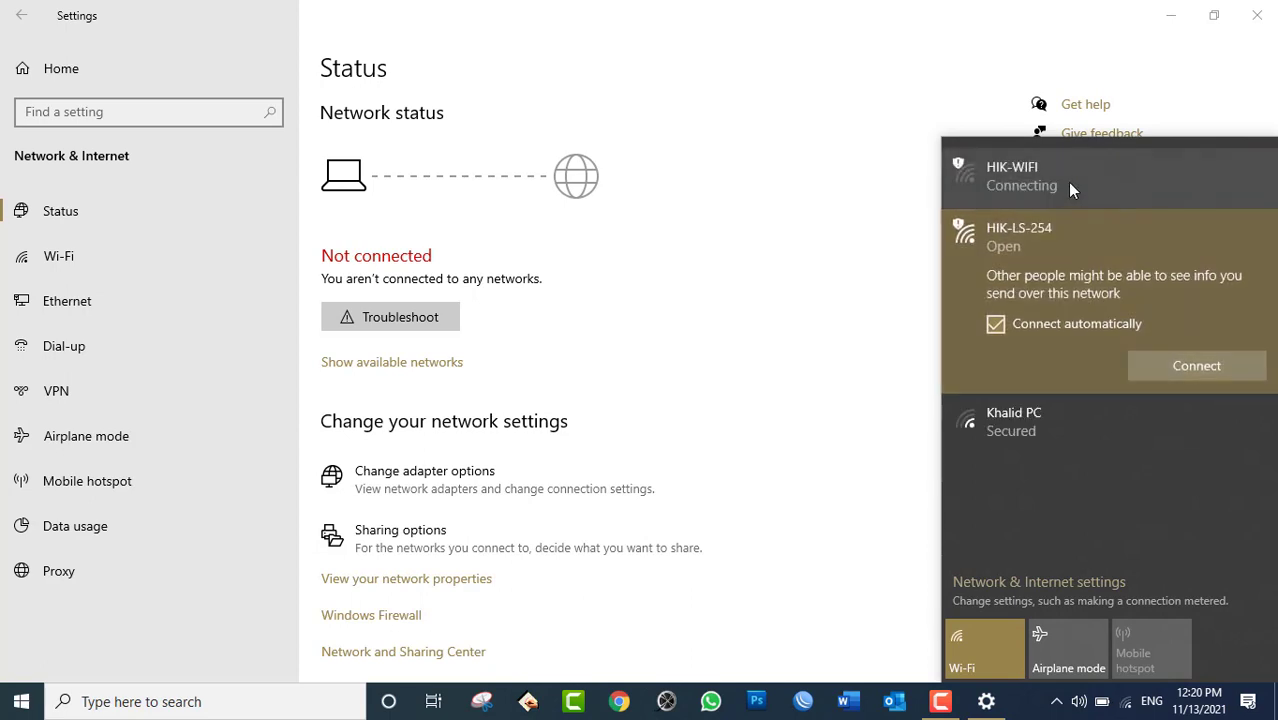
pyautogui.click(1067, 182)
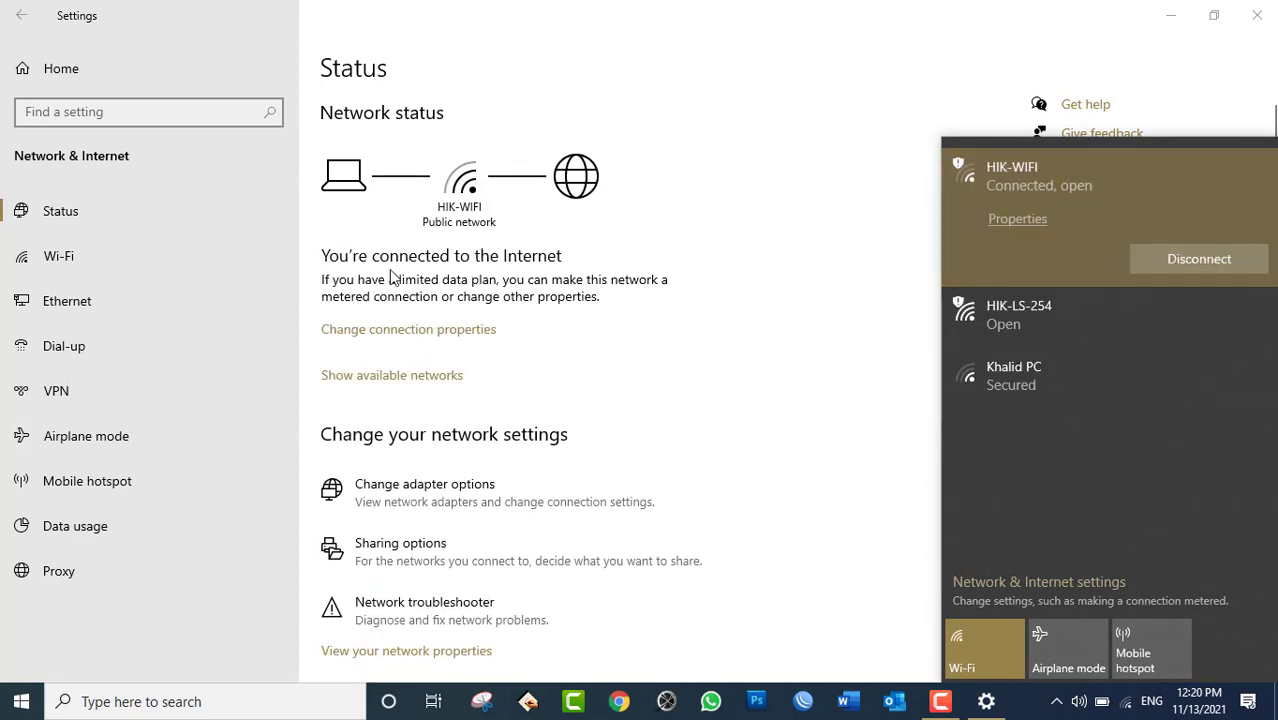
pyautogui.click(393, 276)
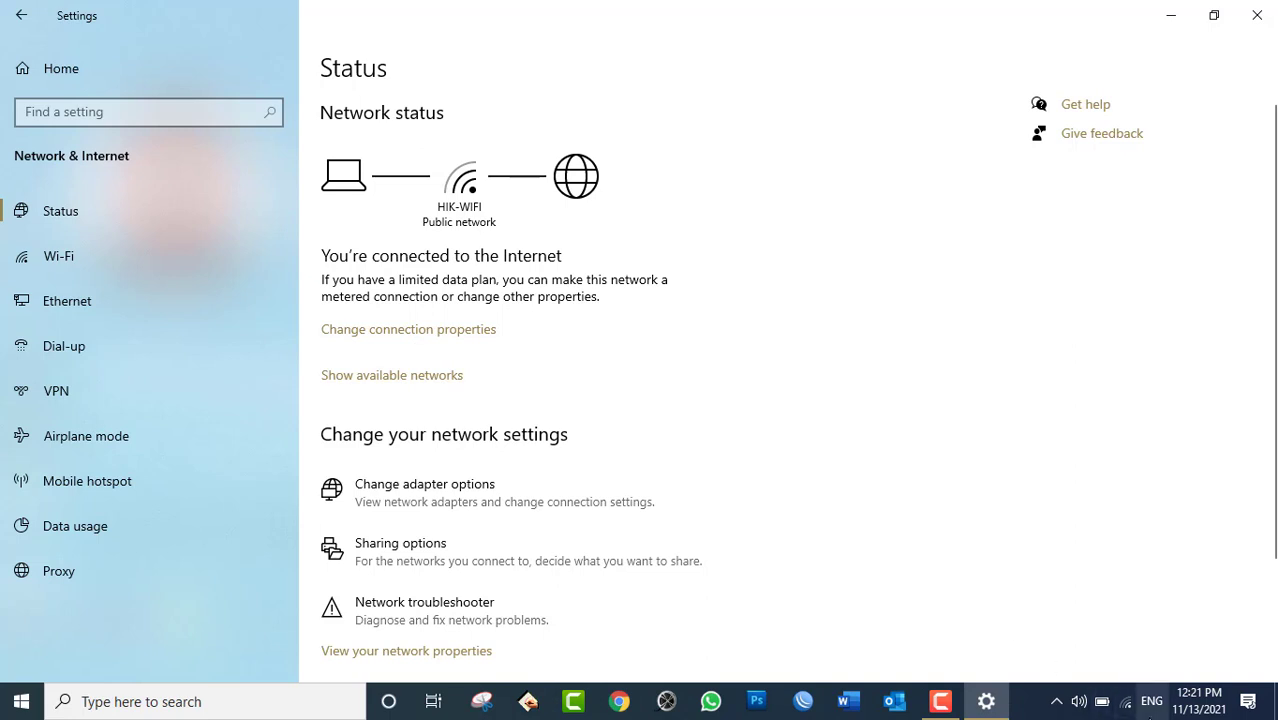
# Open the HIK-TPW-SR-AP connection properties page and scroll through its settings.
pyautogui.click(1126, 703)
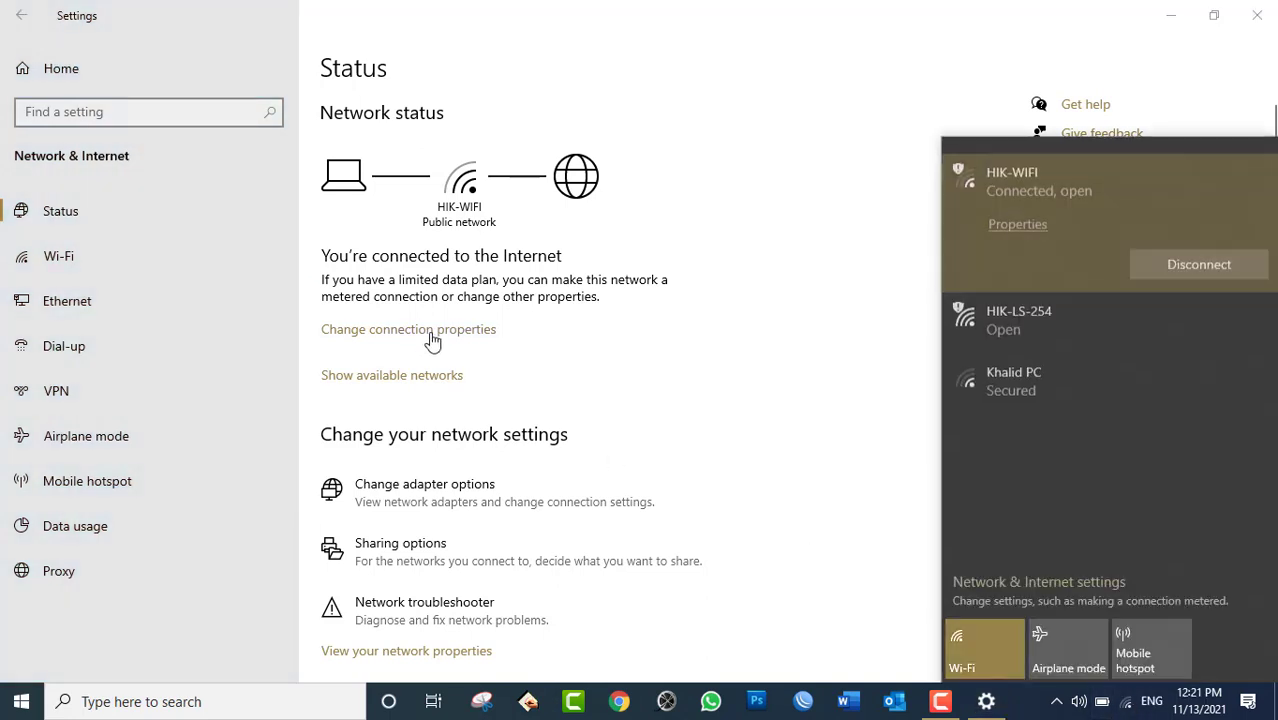
pyautogui.click(415, 335)
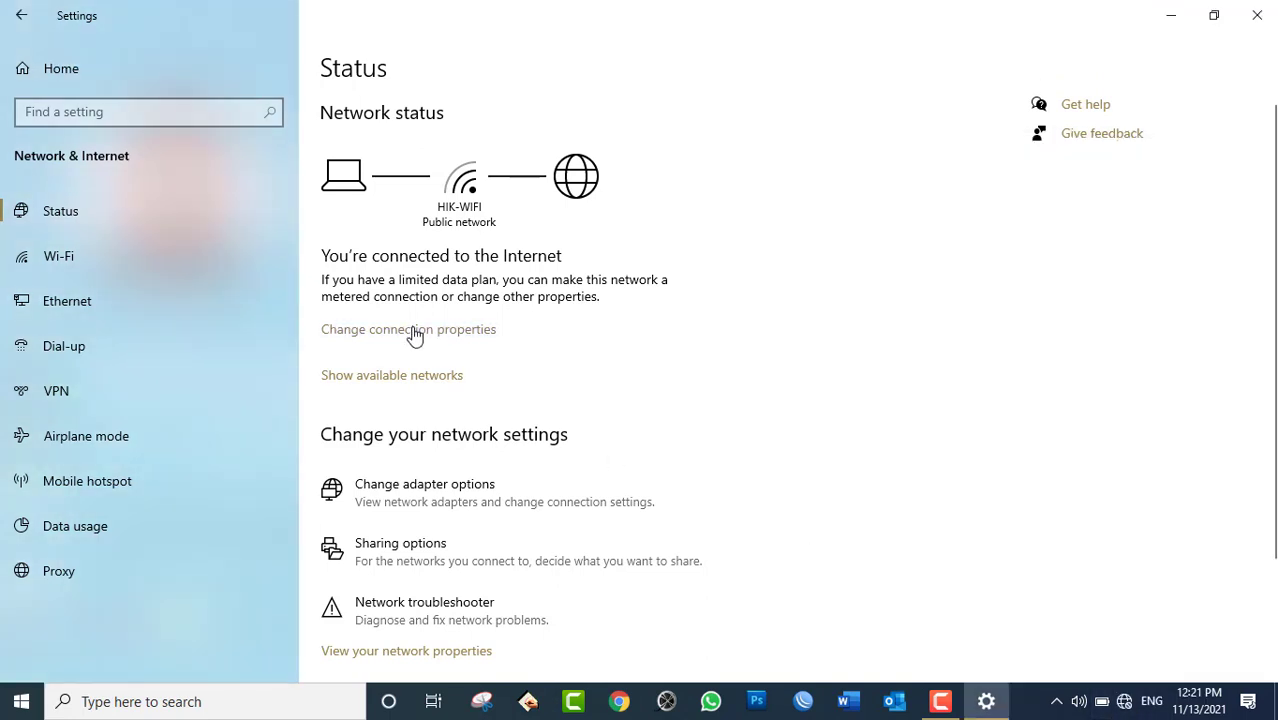
pyautogui.click(415, 336)
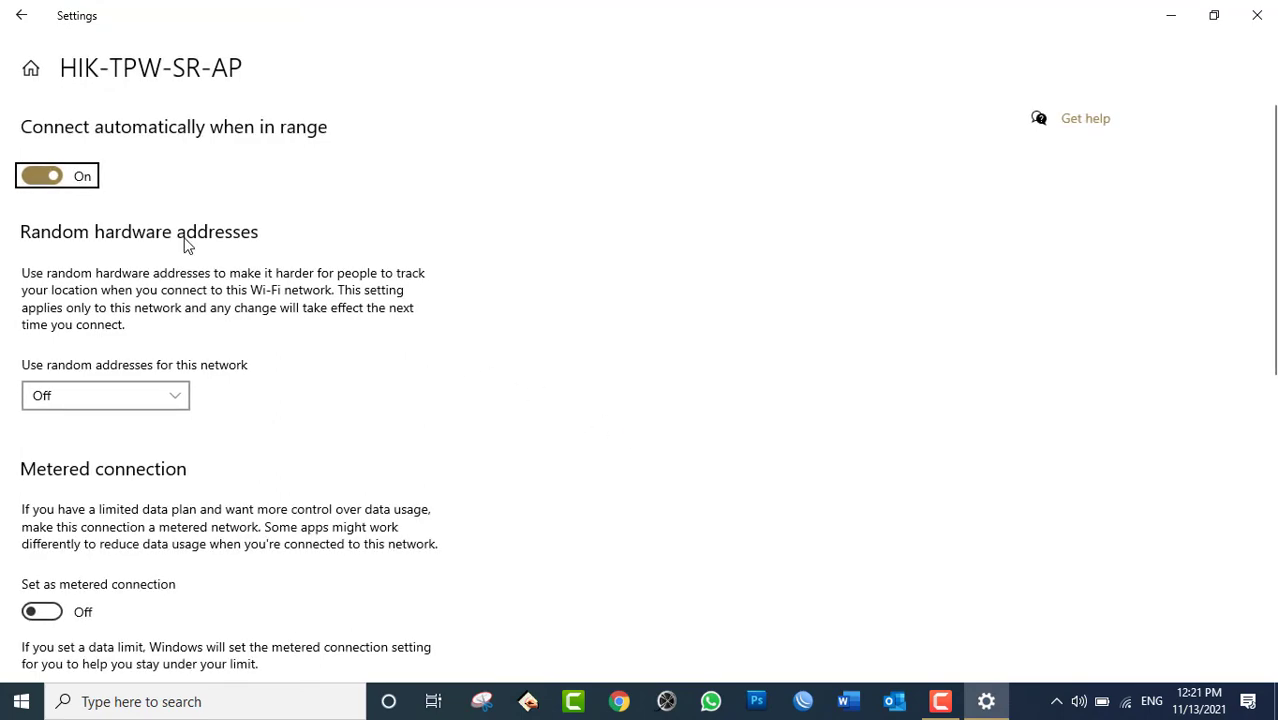
pyautogui.scroll(-2, 208, 499)
pyautogui.scroll(2, 208, 499)
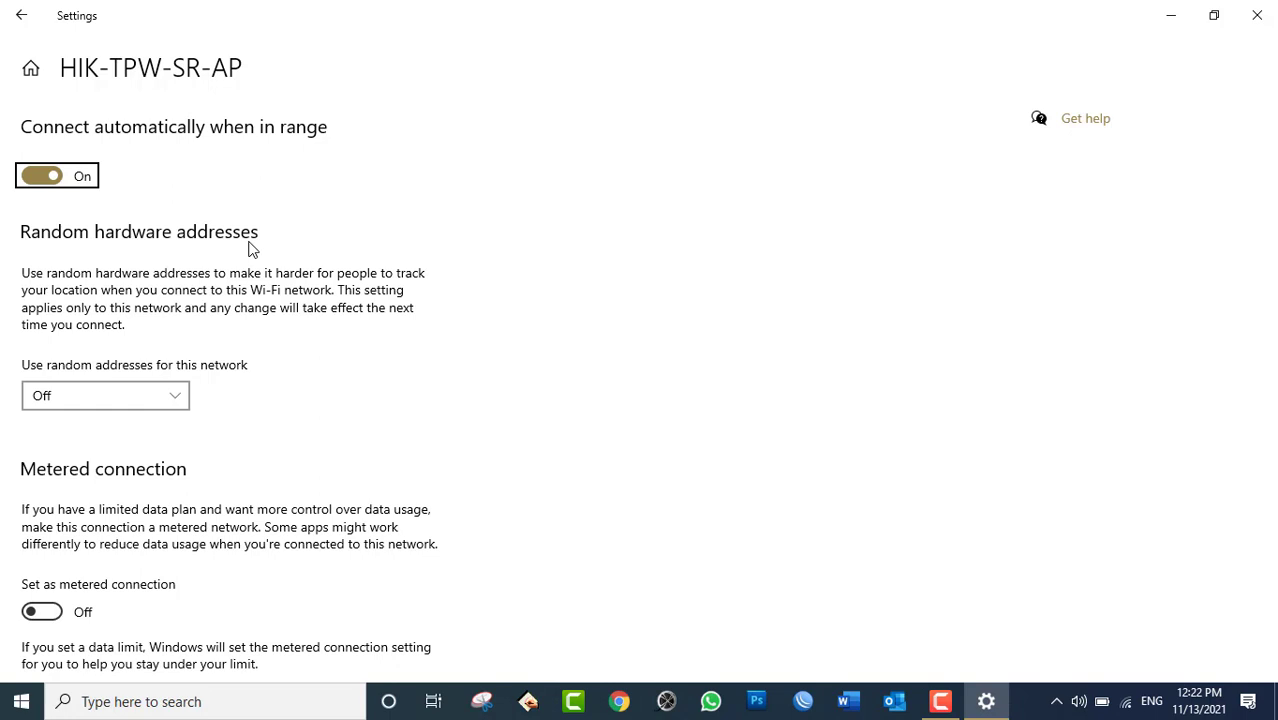
pyautogui.click(140, 396)
pyautogui.click(57, 363)
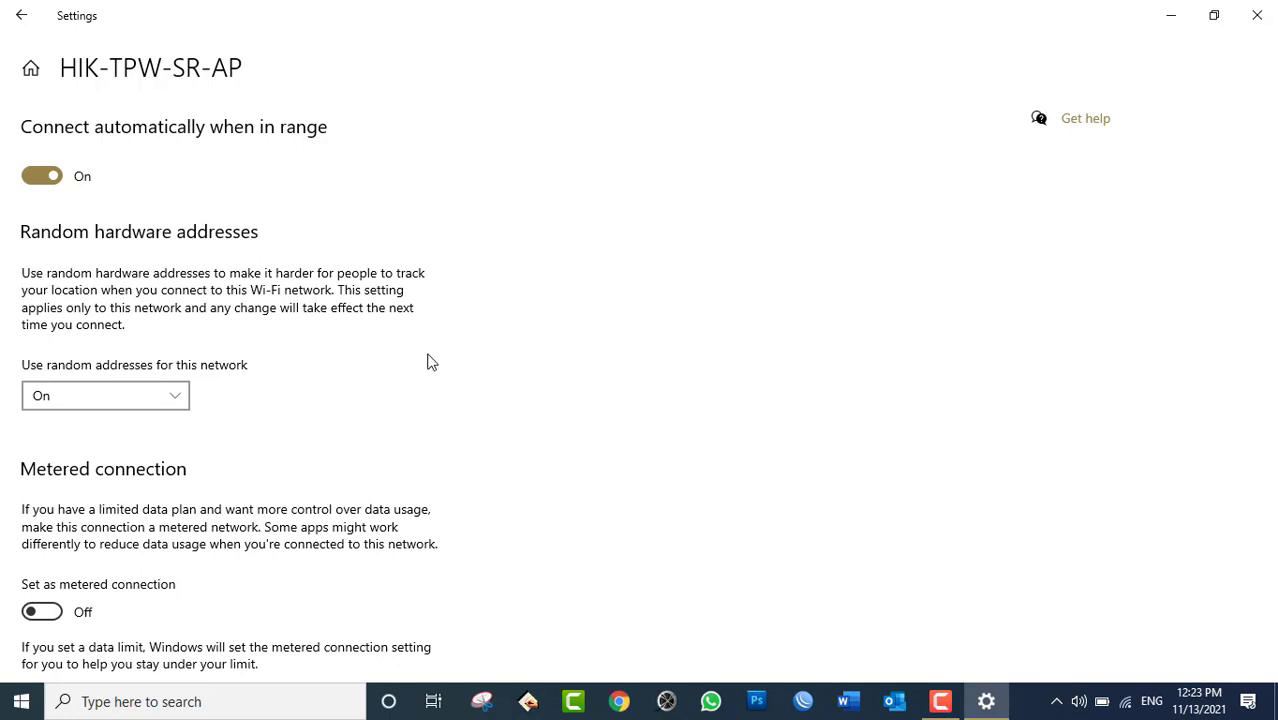
pyautogui.click(118, 404)
pyautogui.click(105, 427)
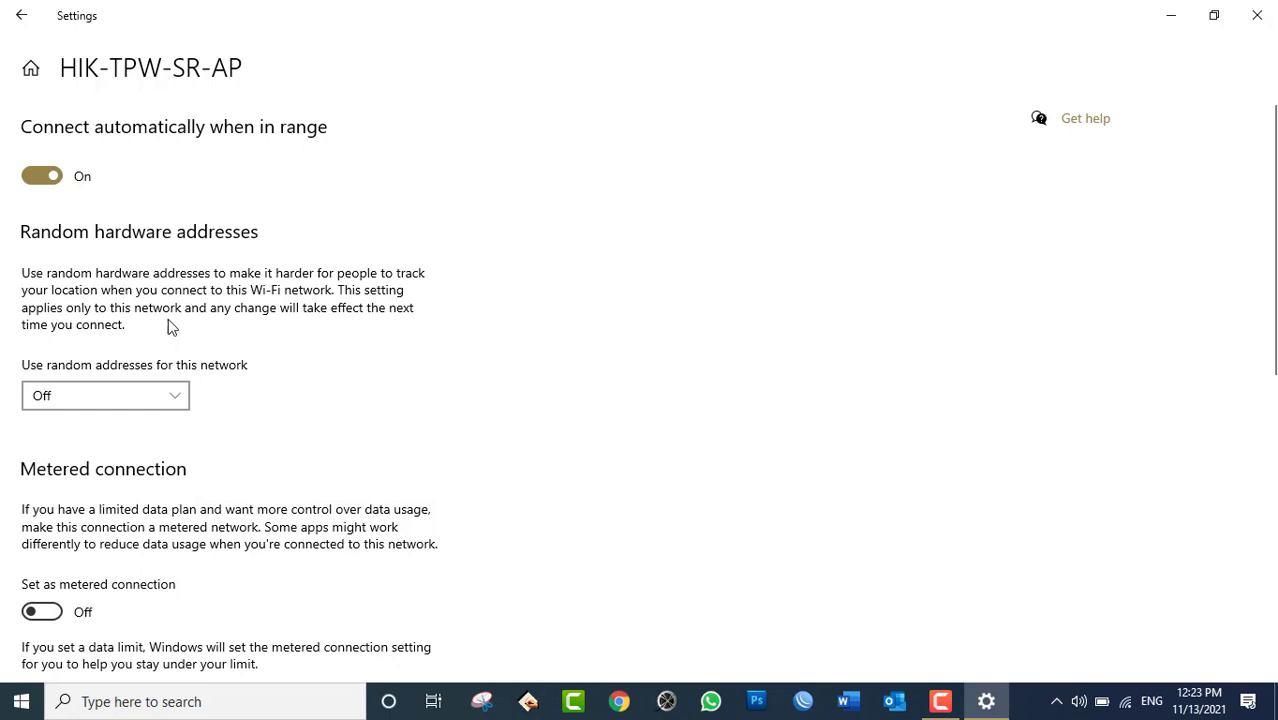
pyautogui.click(136, 395)
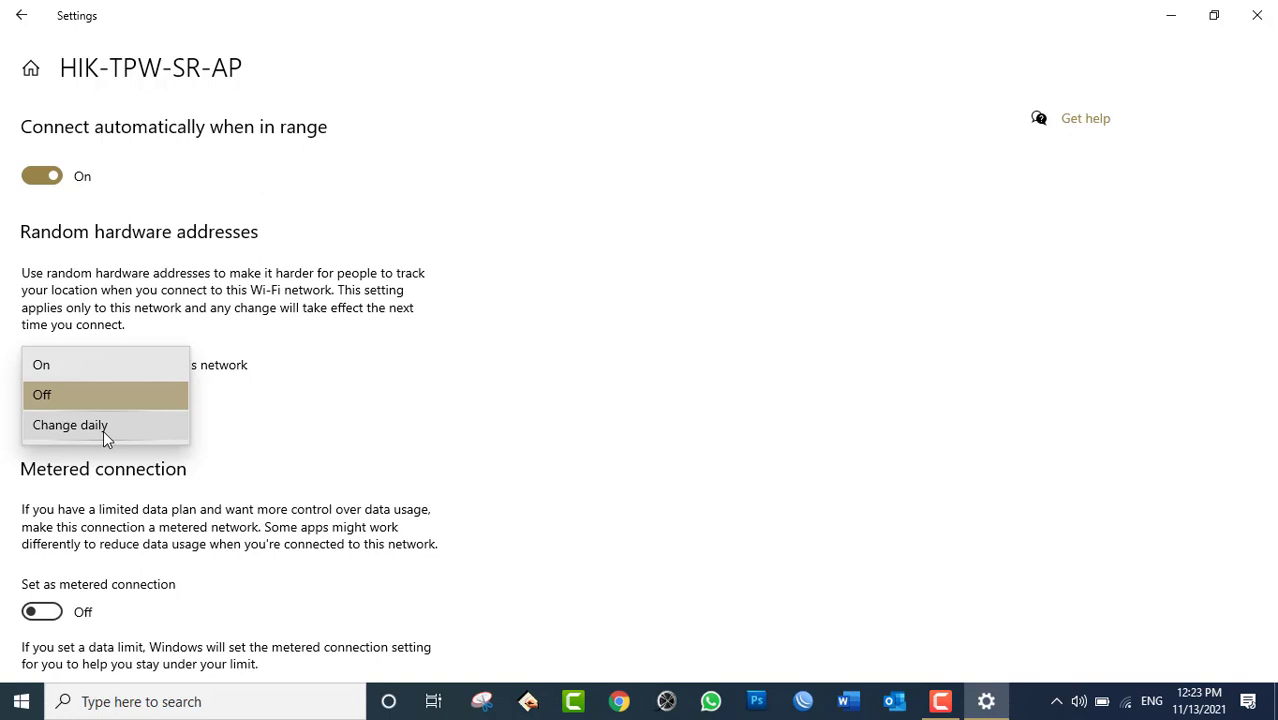
pyautogui.click(53, 396)
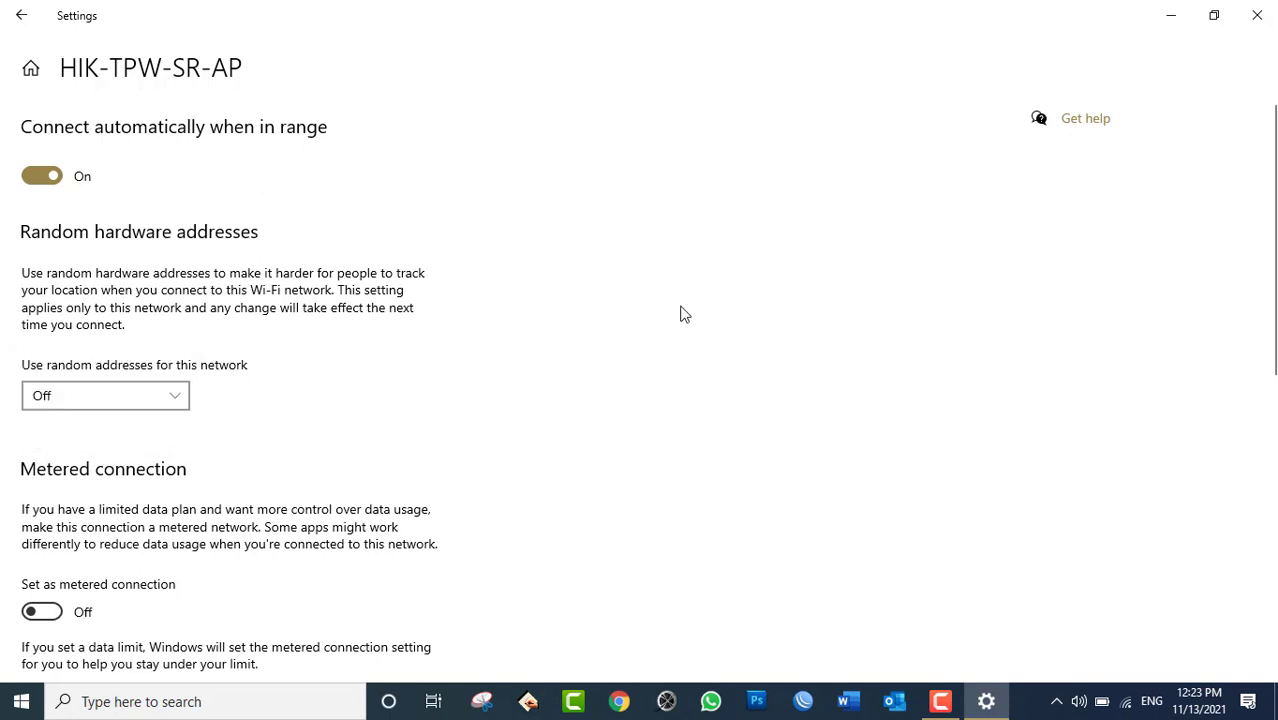
# Check the network flyout, then go back from HIK-TPW-SR-AP properties to the Wi-Fi page.
pyautogui.scroll(-10, 684, 314)
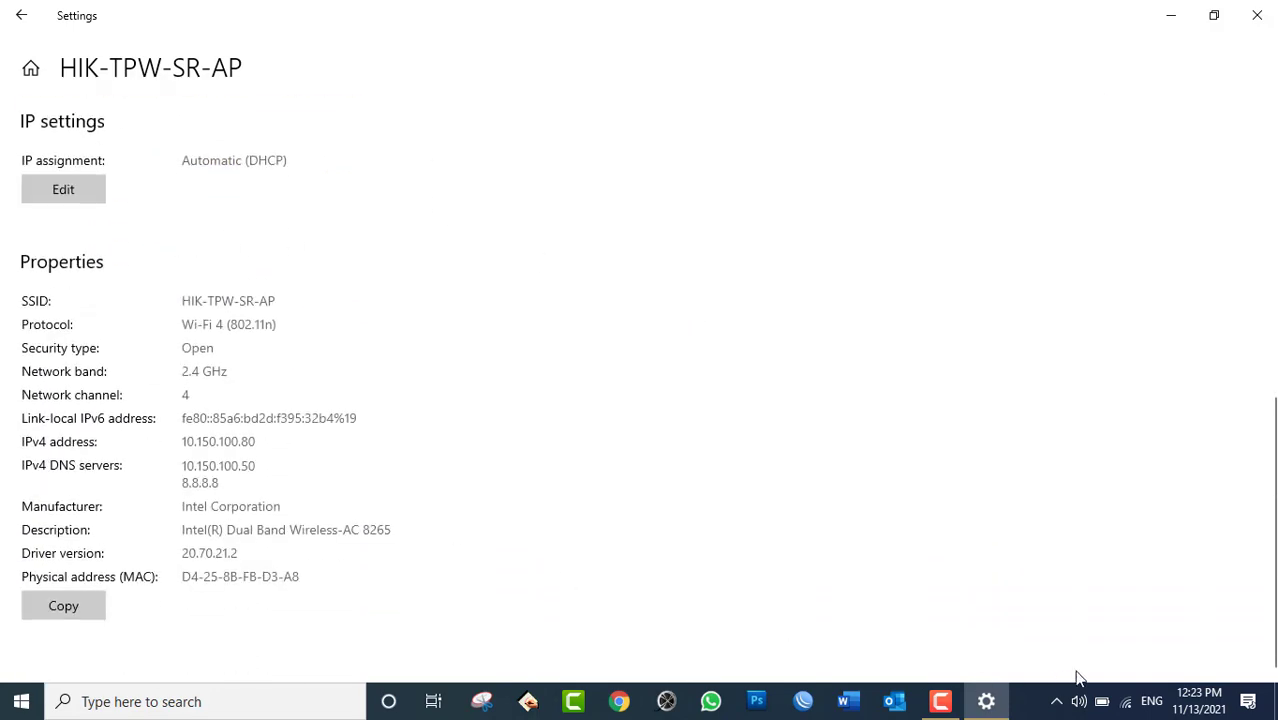
pyautogui.click(1124, 703)
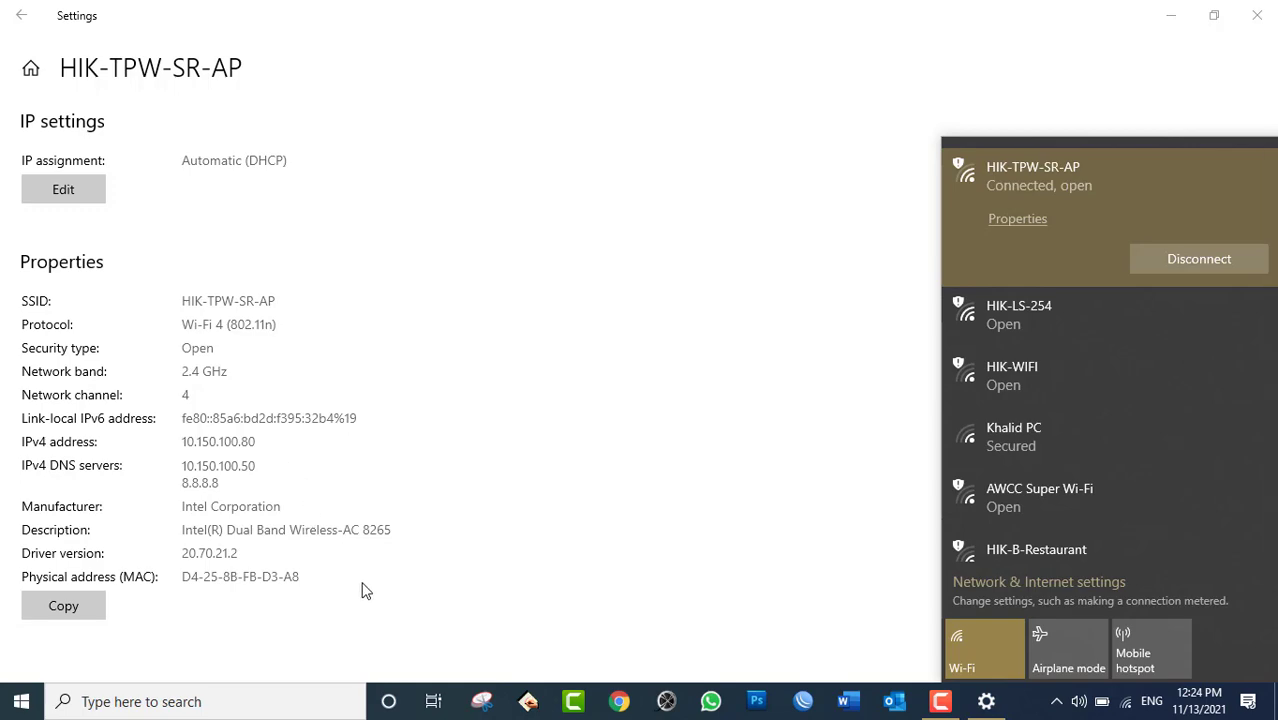
pyautogui.scroll(5, 435, 356)
pyautogui.click(21, 15)
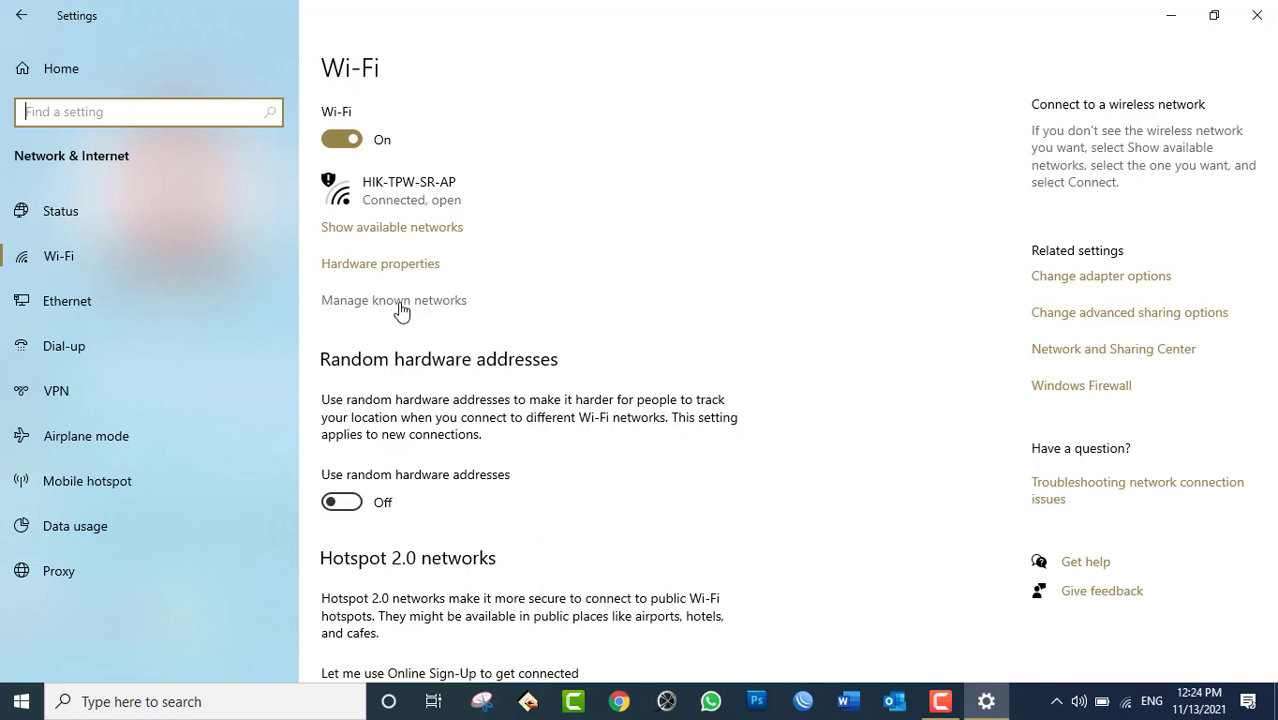
# Open Manage known networks and expand HIK-MRK-AP to reveal Properties and Forget.
pyautogui.click(401, 311)
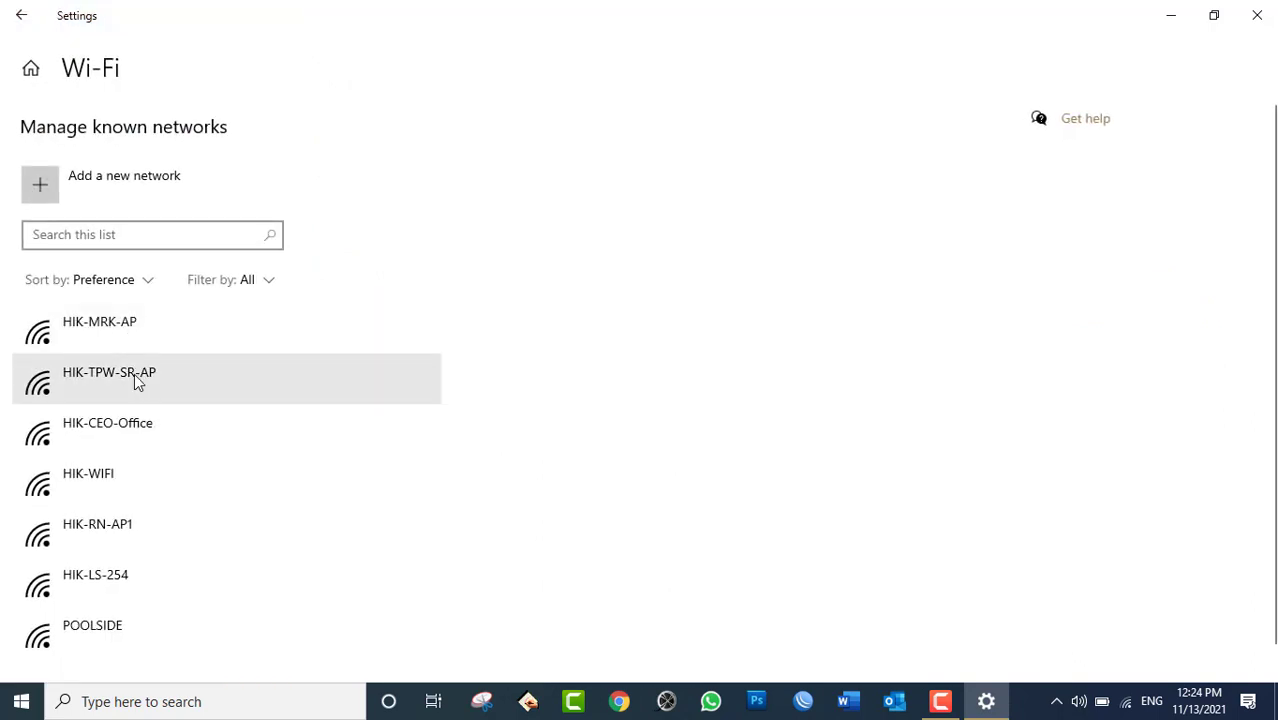
pyautogui.scroll(-1, 135, 505)
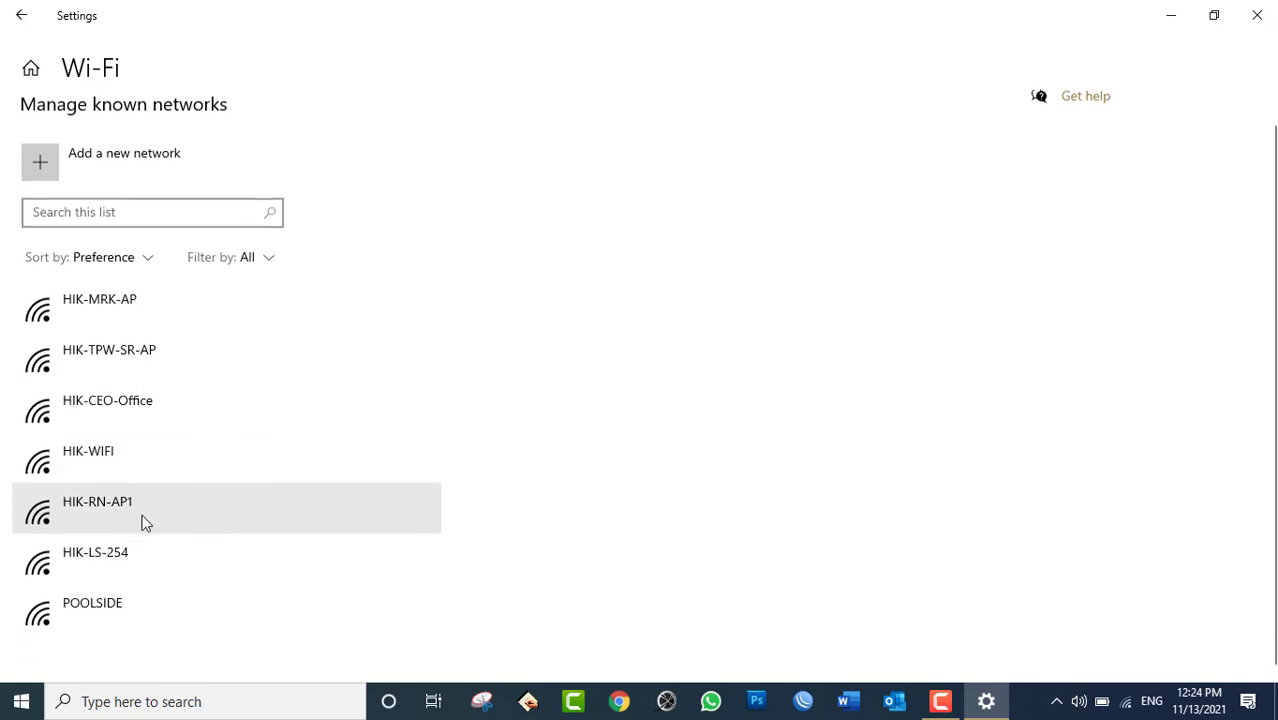
pyautogui.scroll(1, 162, 572)
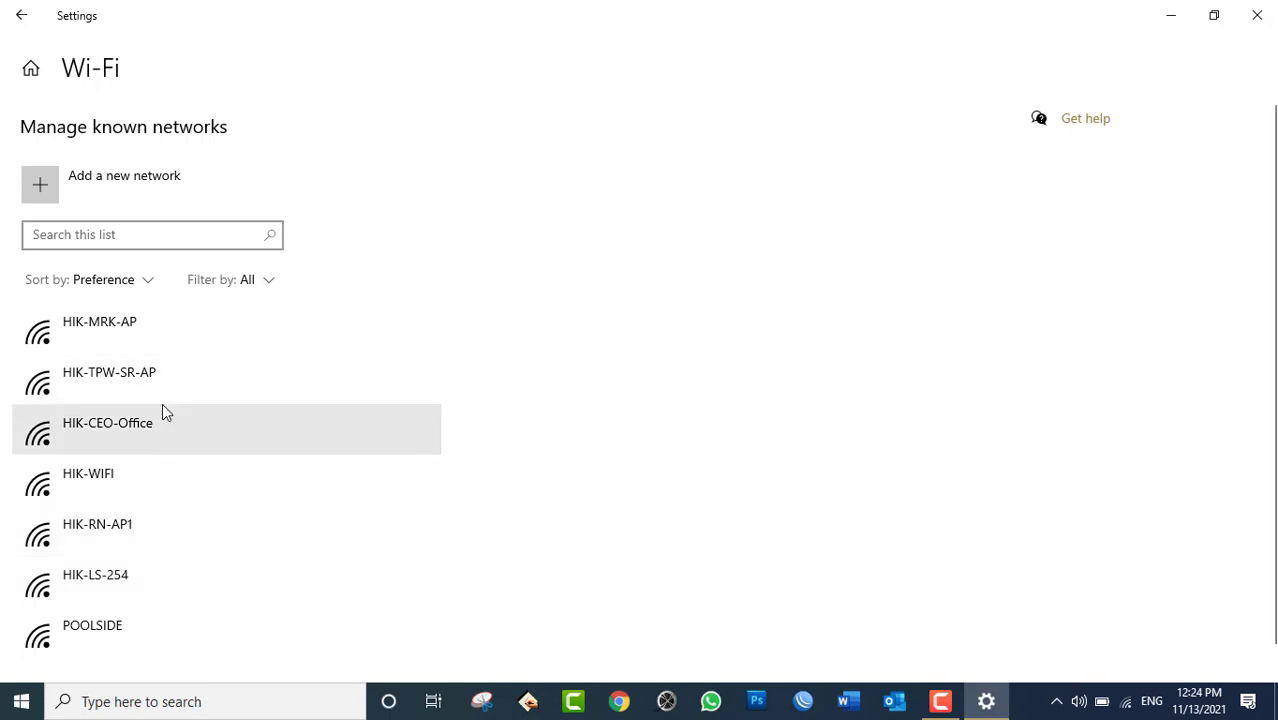
pyautogui.click(122, 332)
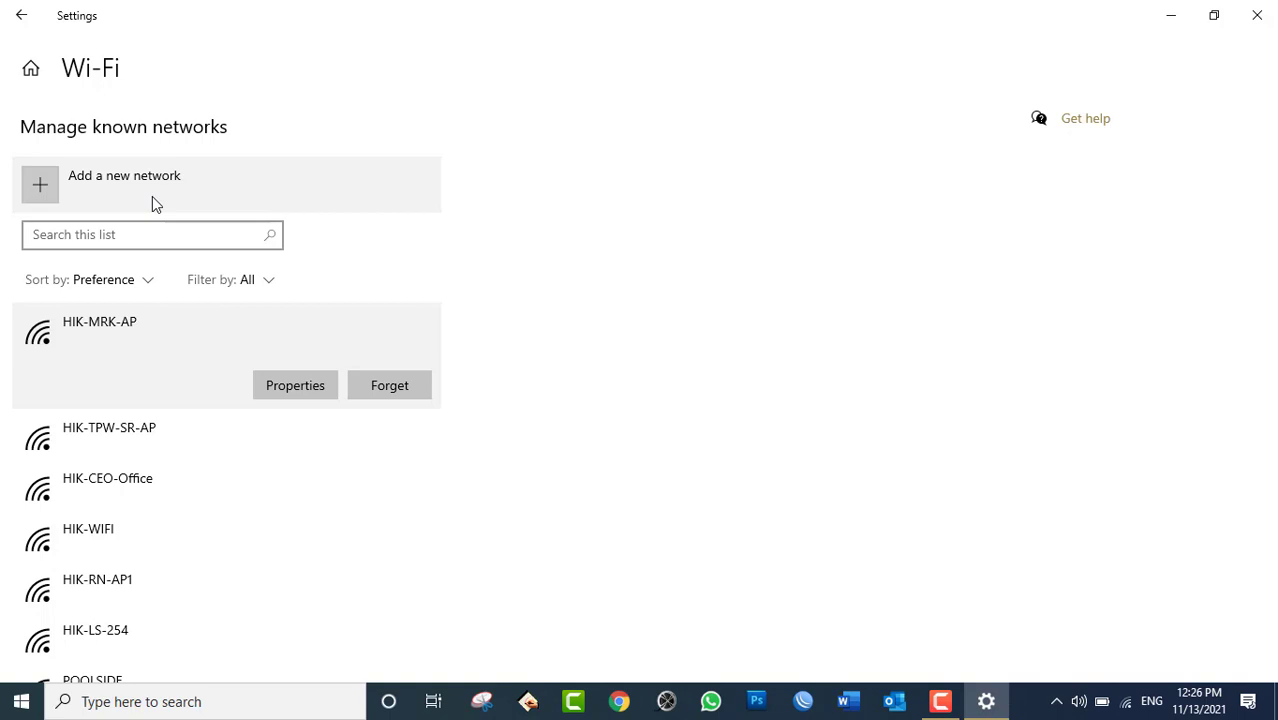
# View the available Wi-Fi networks twice, then start the Add a new network form.
pyautogui.click(1128, 702)
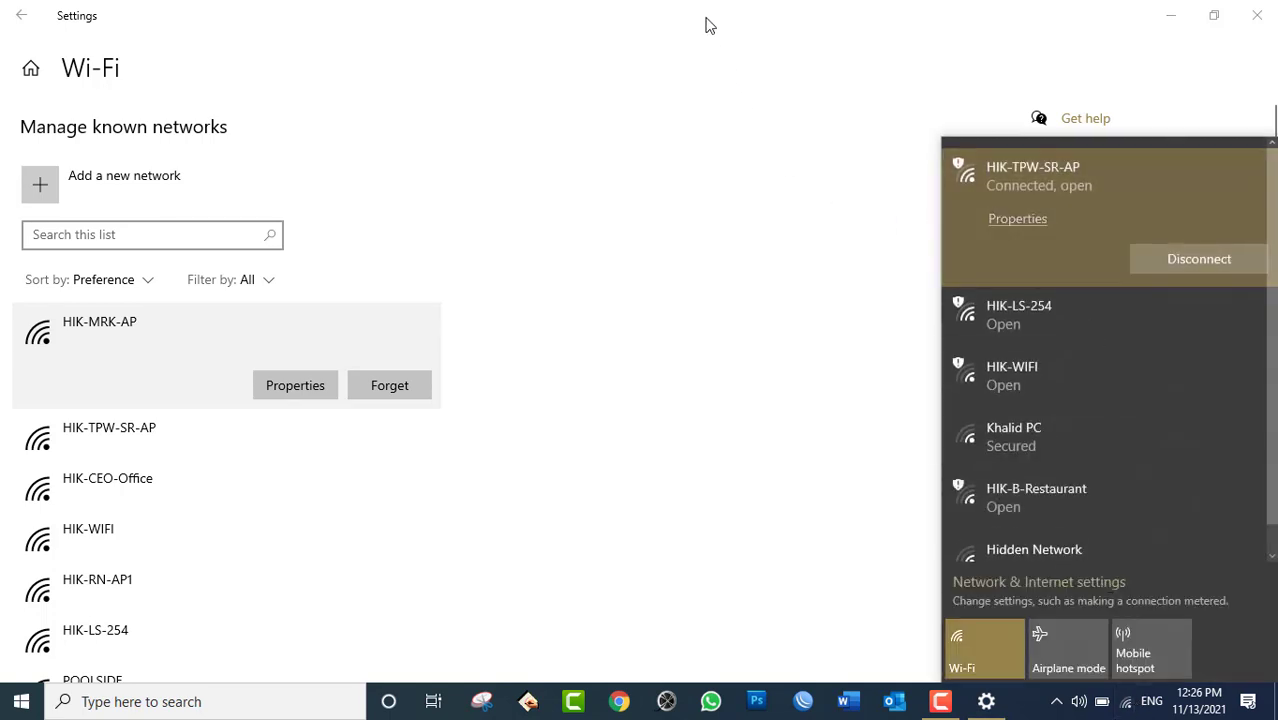
pyautogui.click(703, 12)
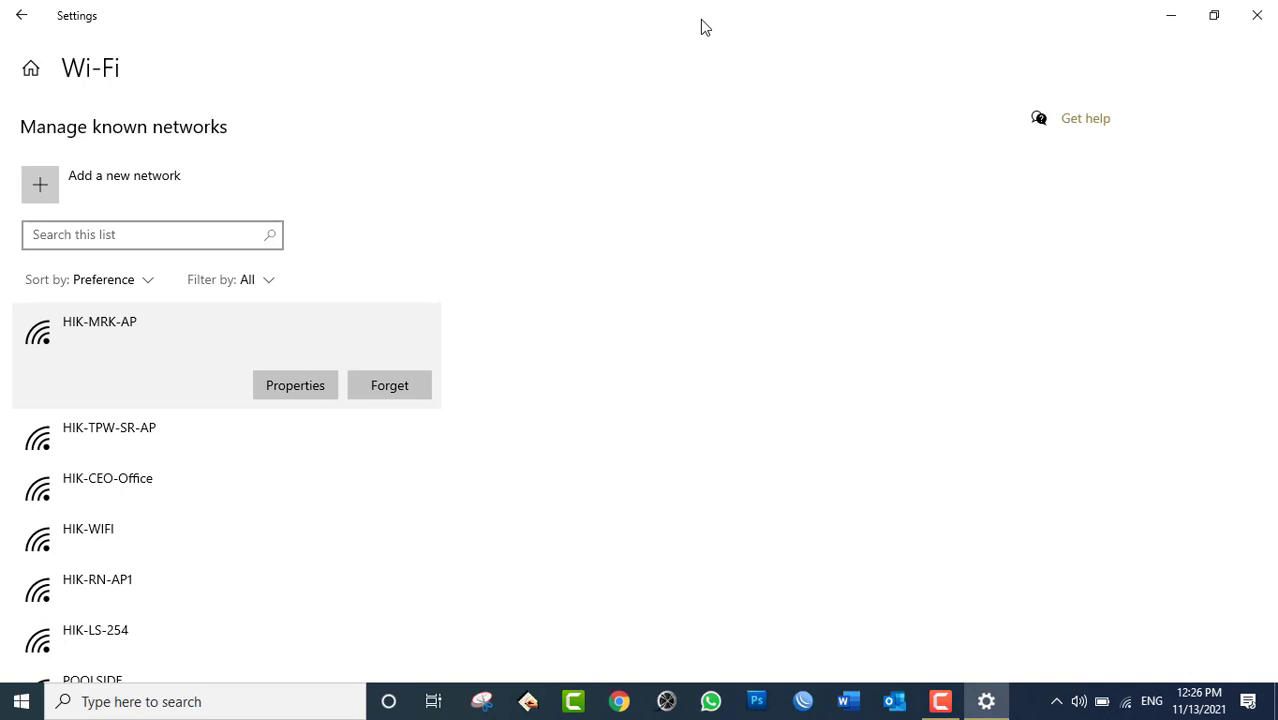
pyautogui.click(1125, 703)
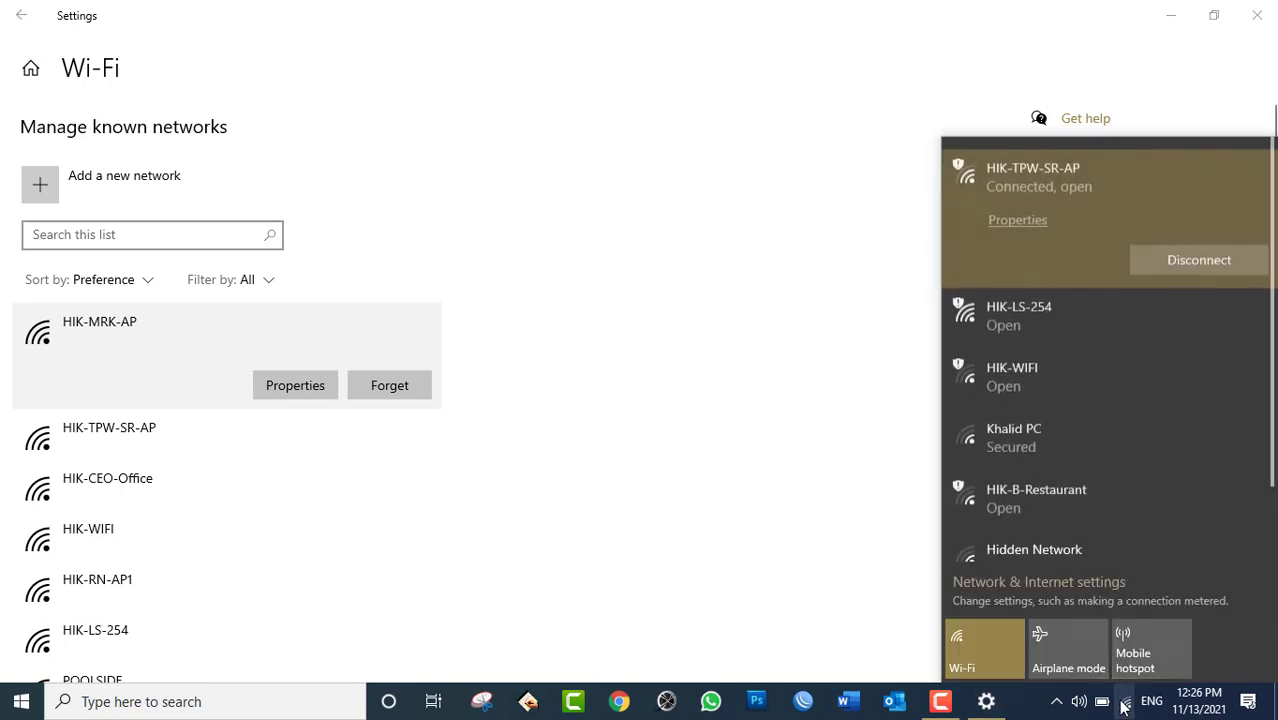
pyautogui.click(40, 190)
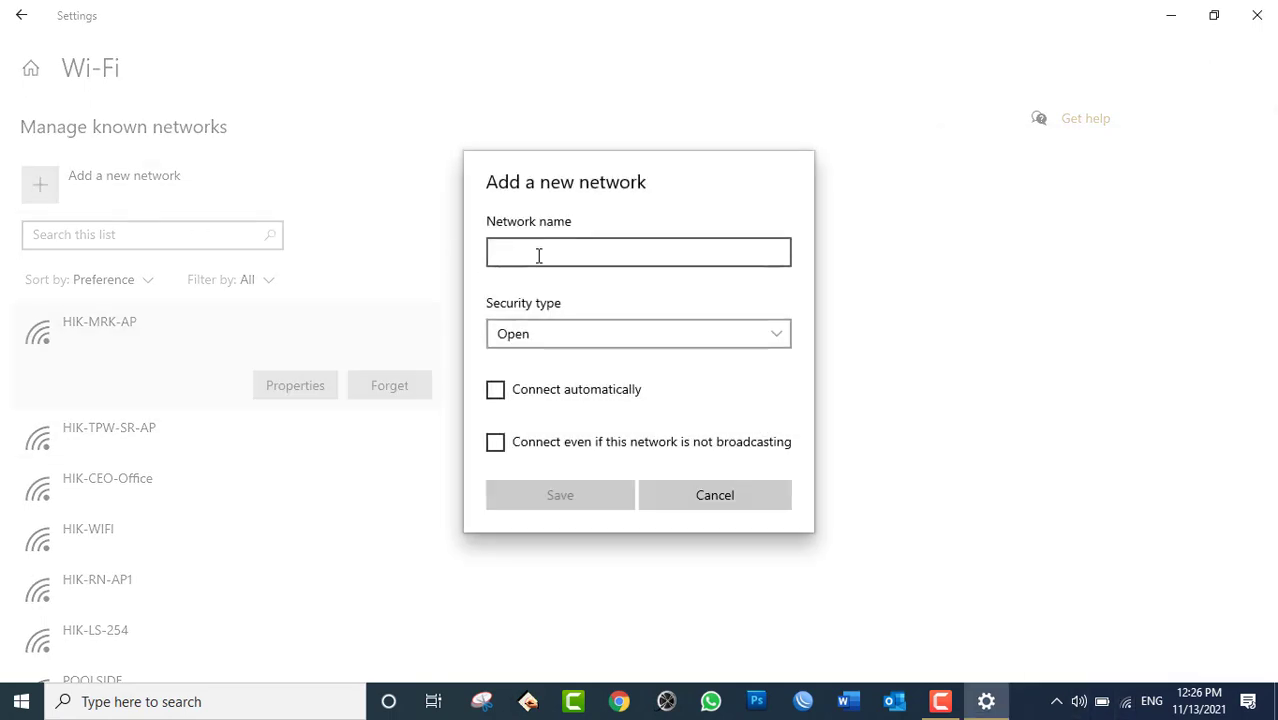
# Enter 'HIK' as the network name, cancel the dialog, and return to the Wi-Fi page.
pyautogui.write('HIK')
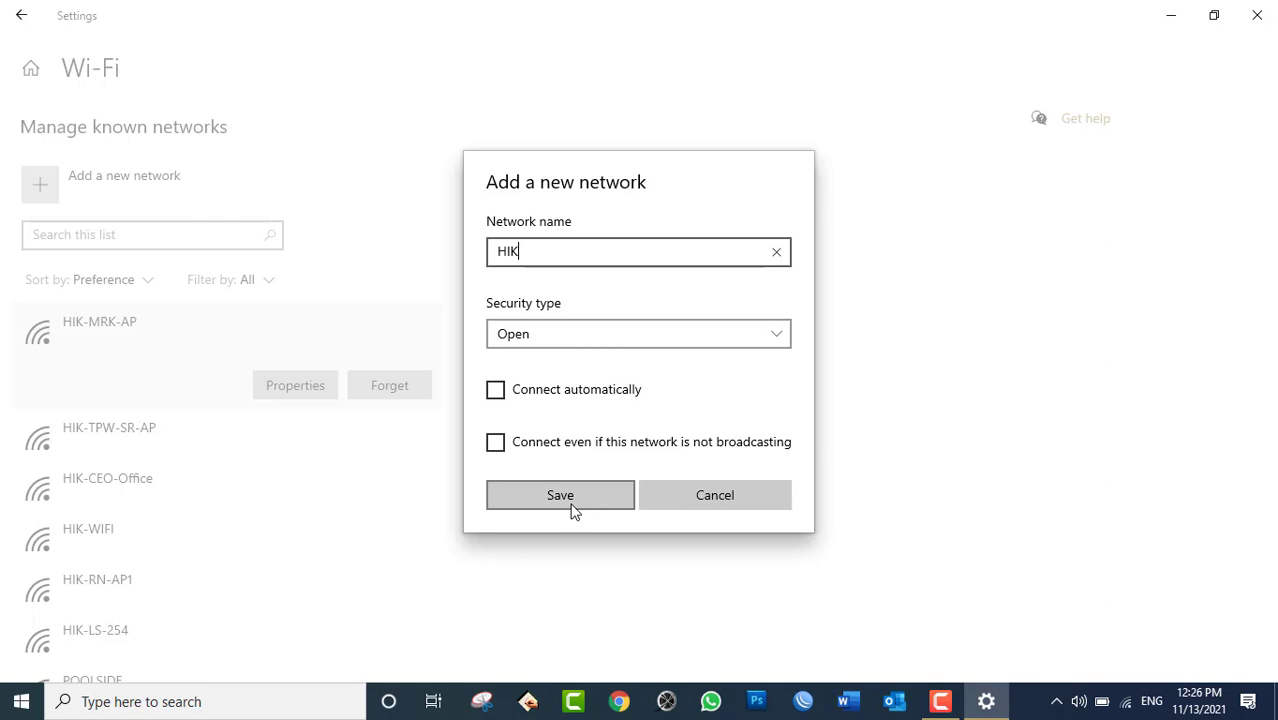
pyautogui.click(750, 512)
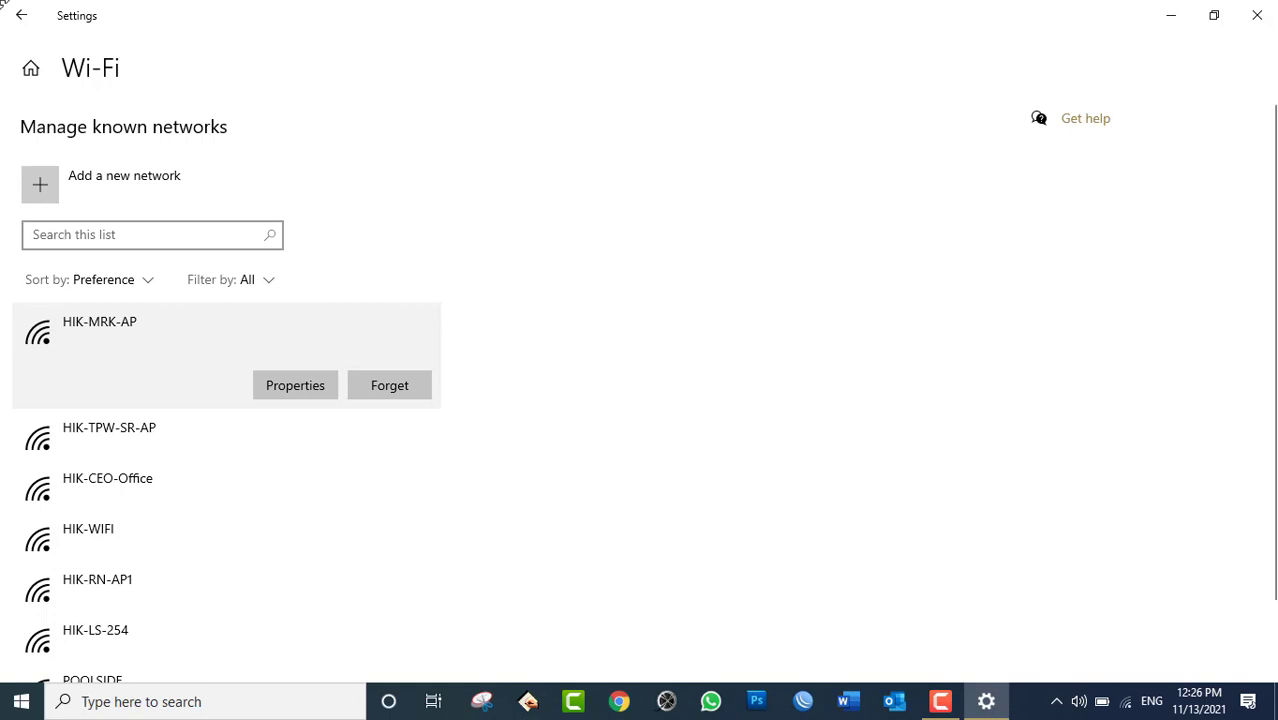
pyautogui.click(23, 20)
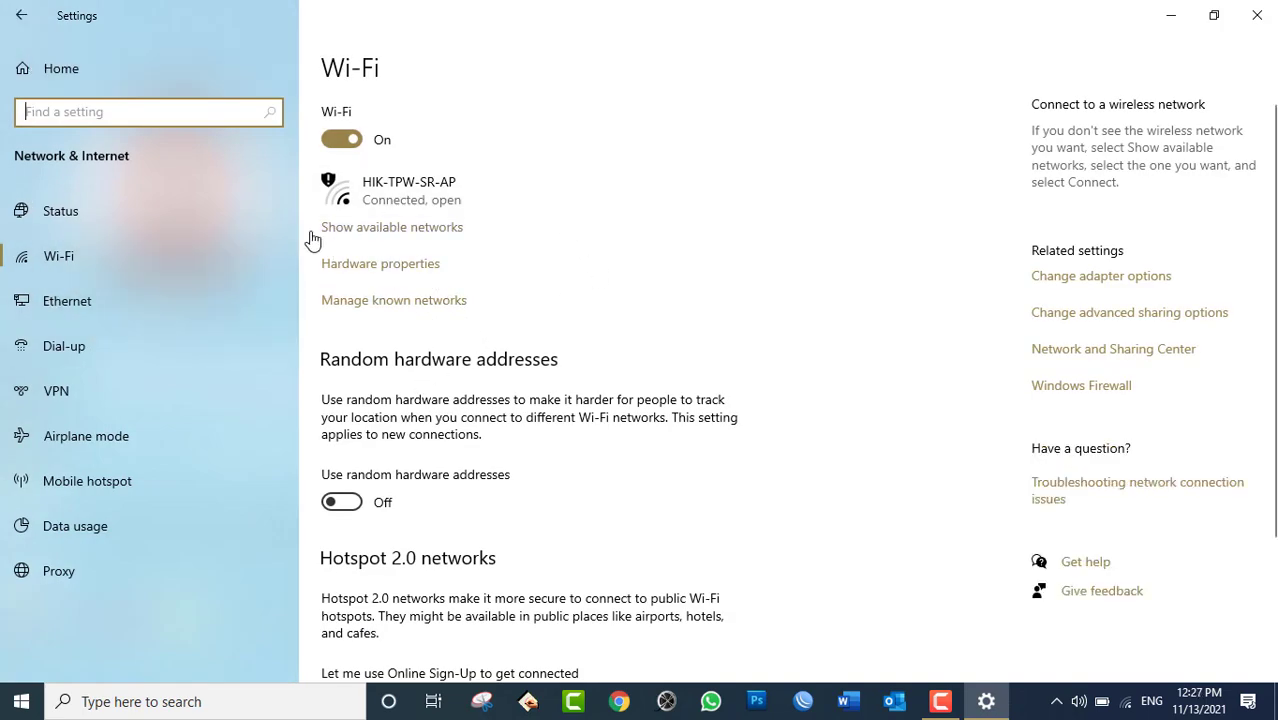
# Relaunch Settings, open Network & Internet Status, and scroll down to Change adapter options.
pyautogui.click(176, 212)
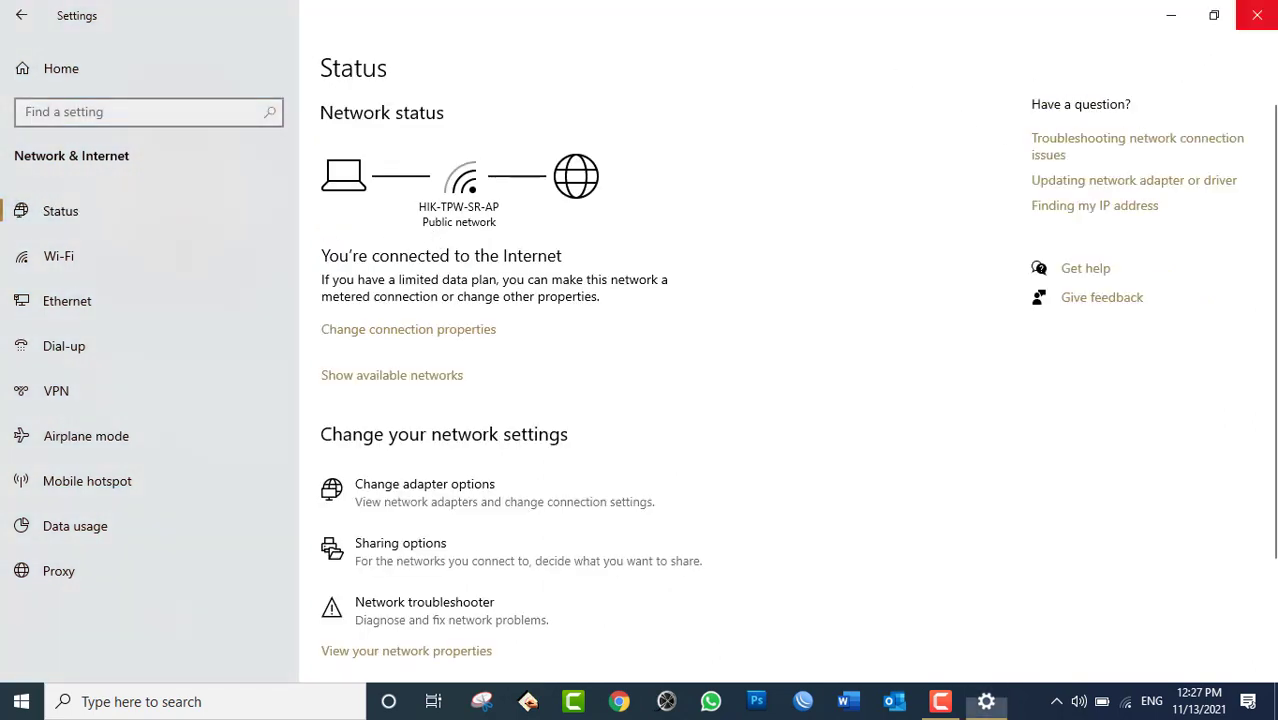
pyautogui.click(1257, 15)
pyautogui.click(21, 701)
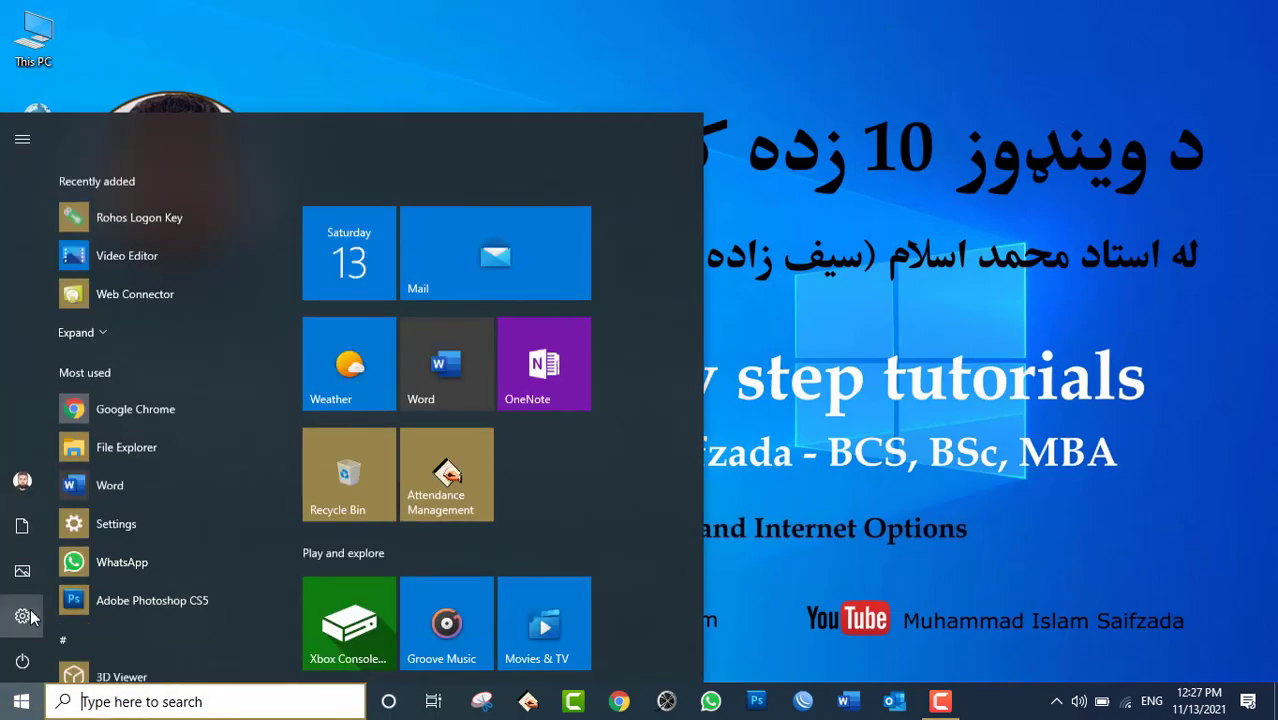
pyautogui.click(30, 611)
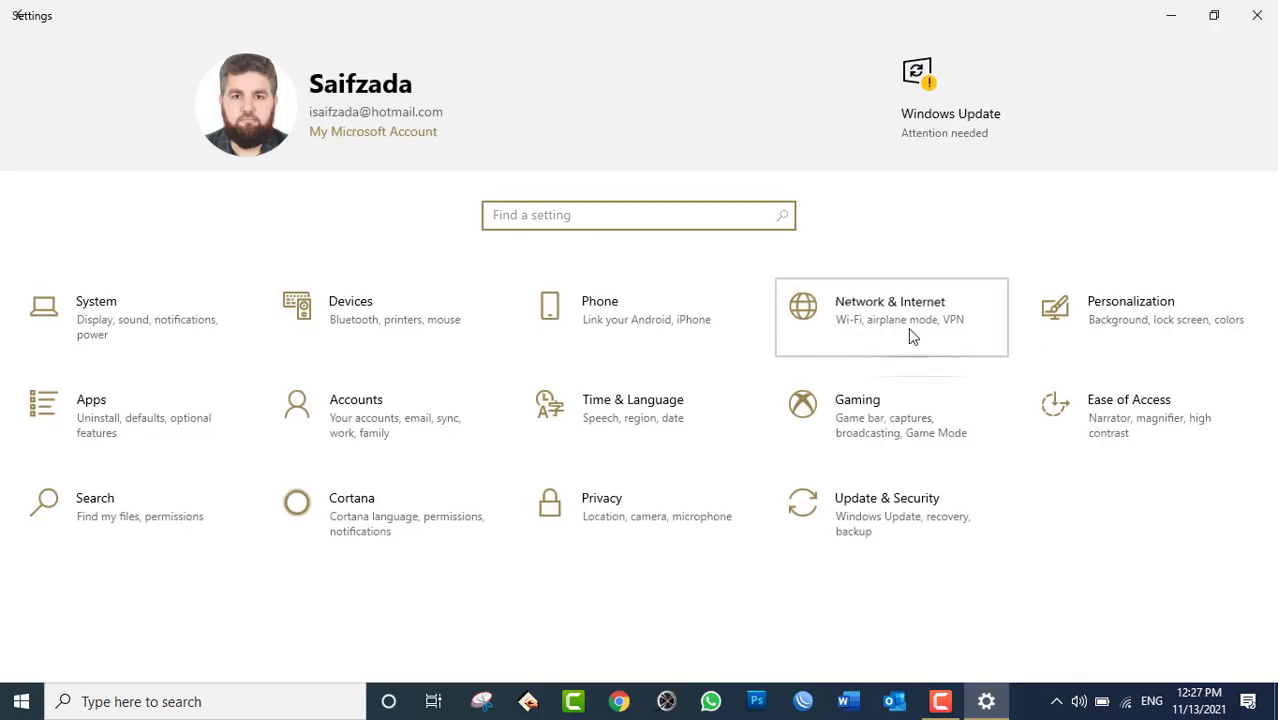
pyautogui.click(908, 327)
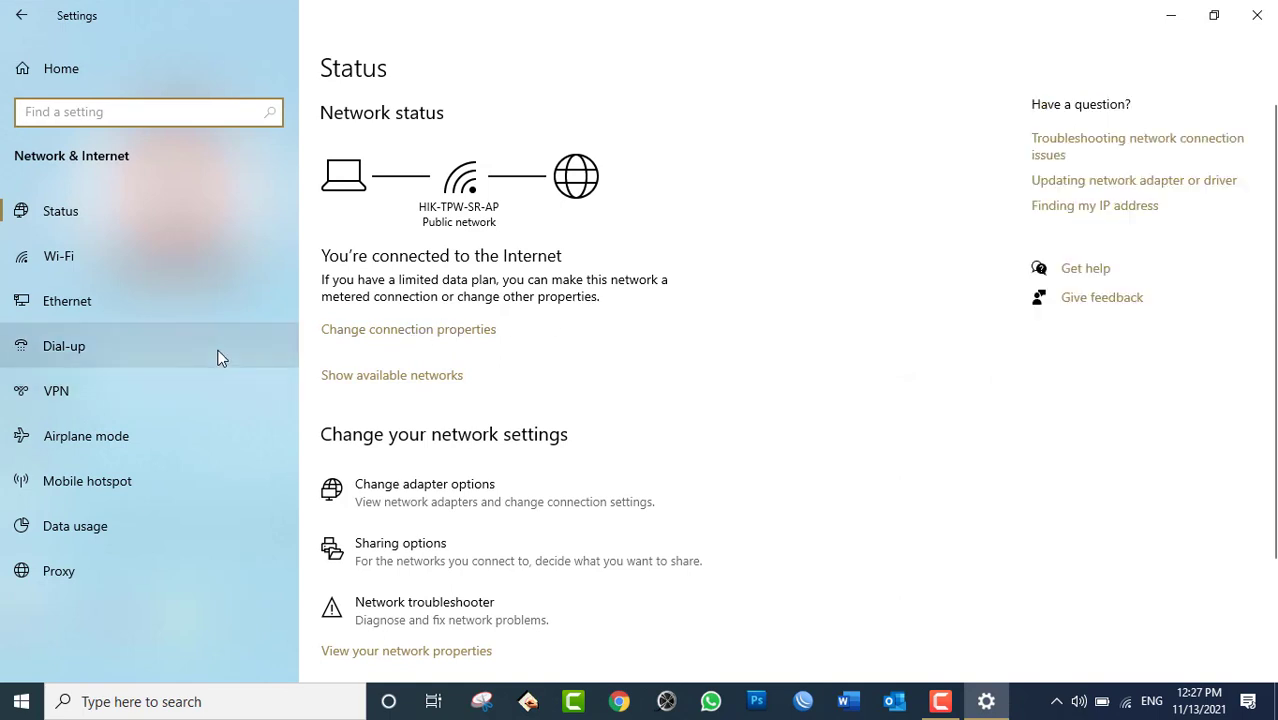
pyautogui.click(102, 214)
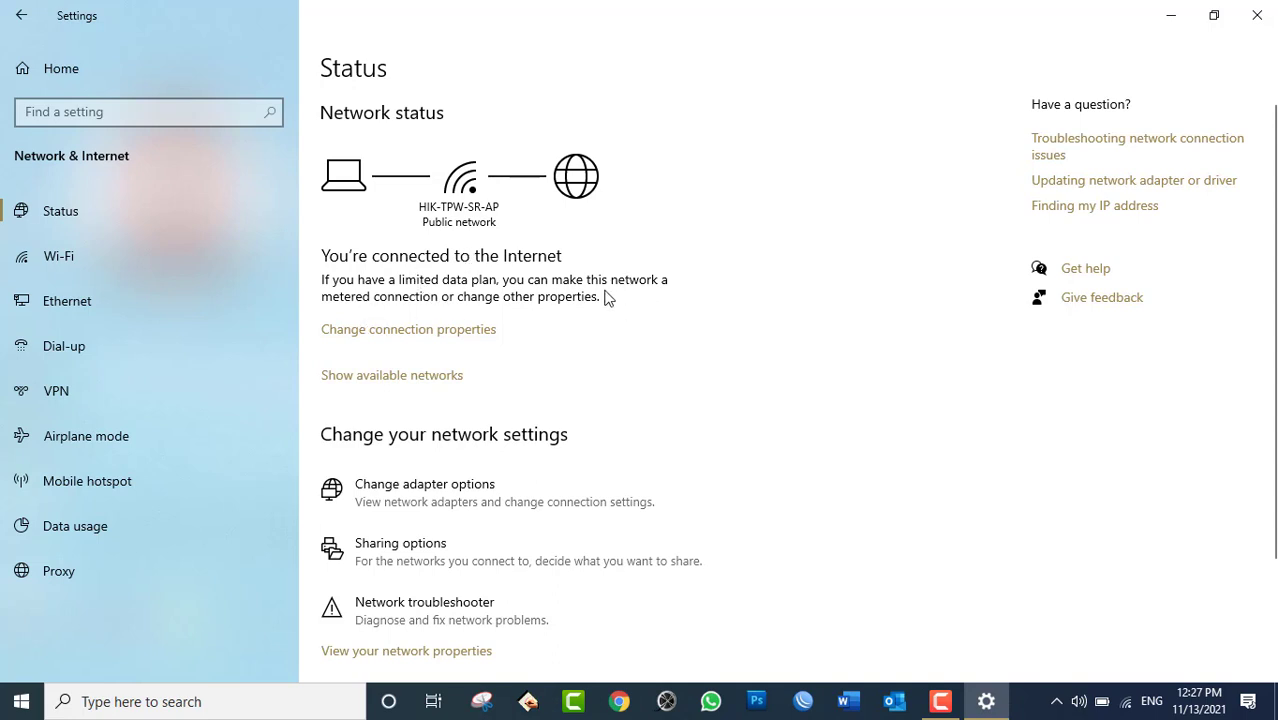
pyautogui.scroll(-2, 722, 414)
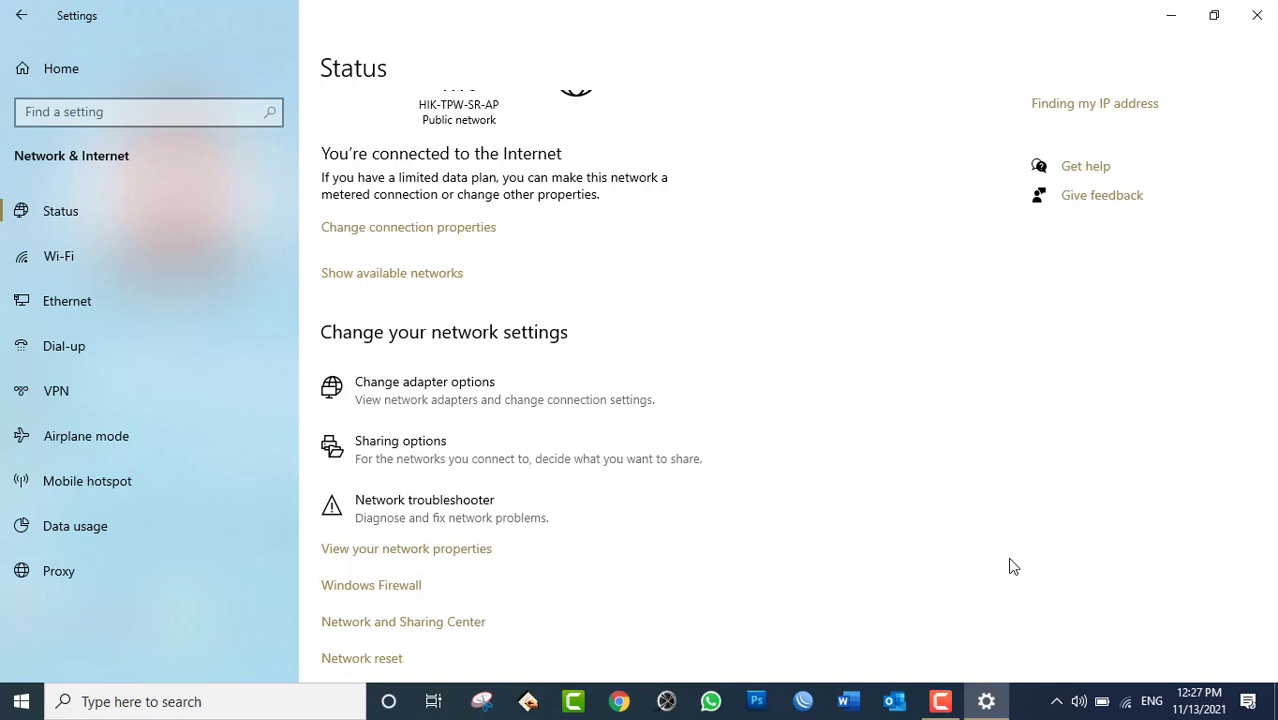
# Open Network Connections and select the Wi-Fi, Ethernet, then Wi-Fi adapters in turn.
pyautogui.click(417, 399)
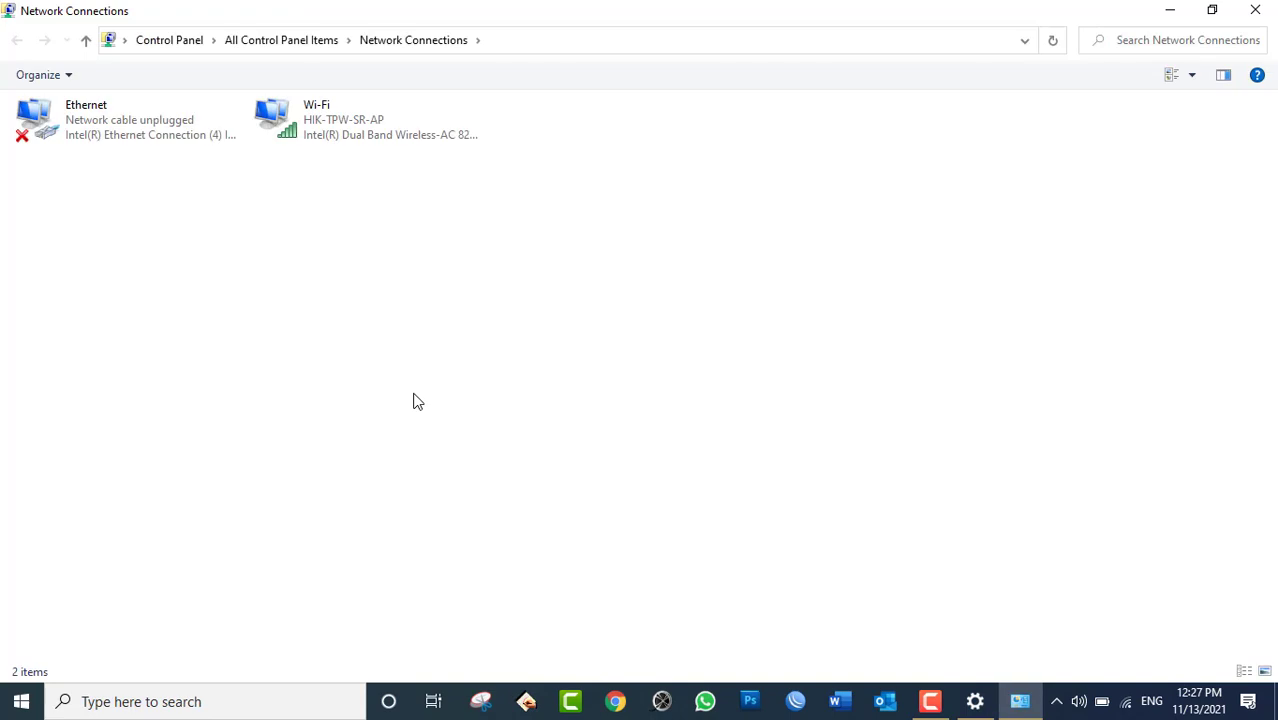
pyautogui.click(355, 132)
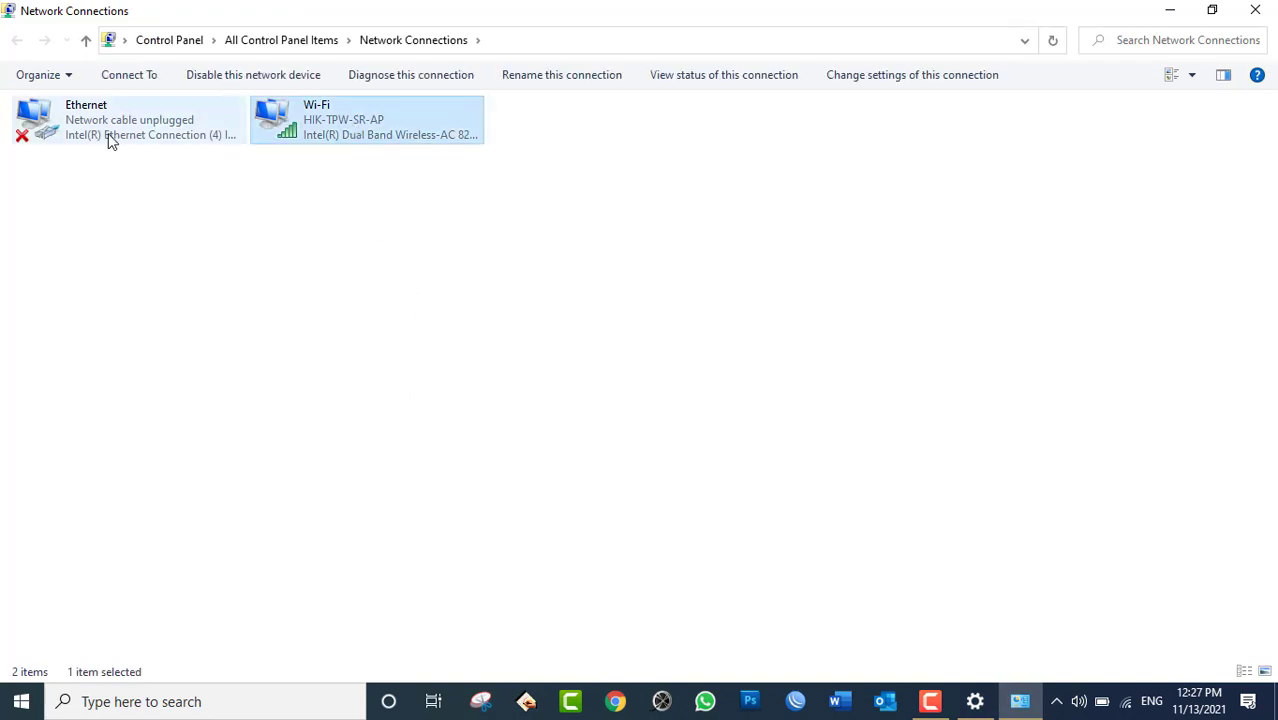
pyautogui.click(111, 140)
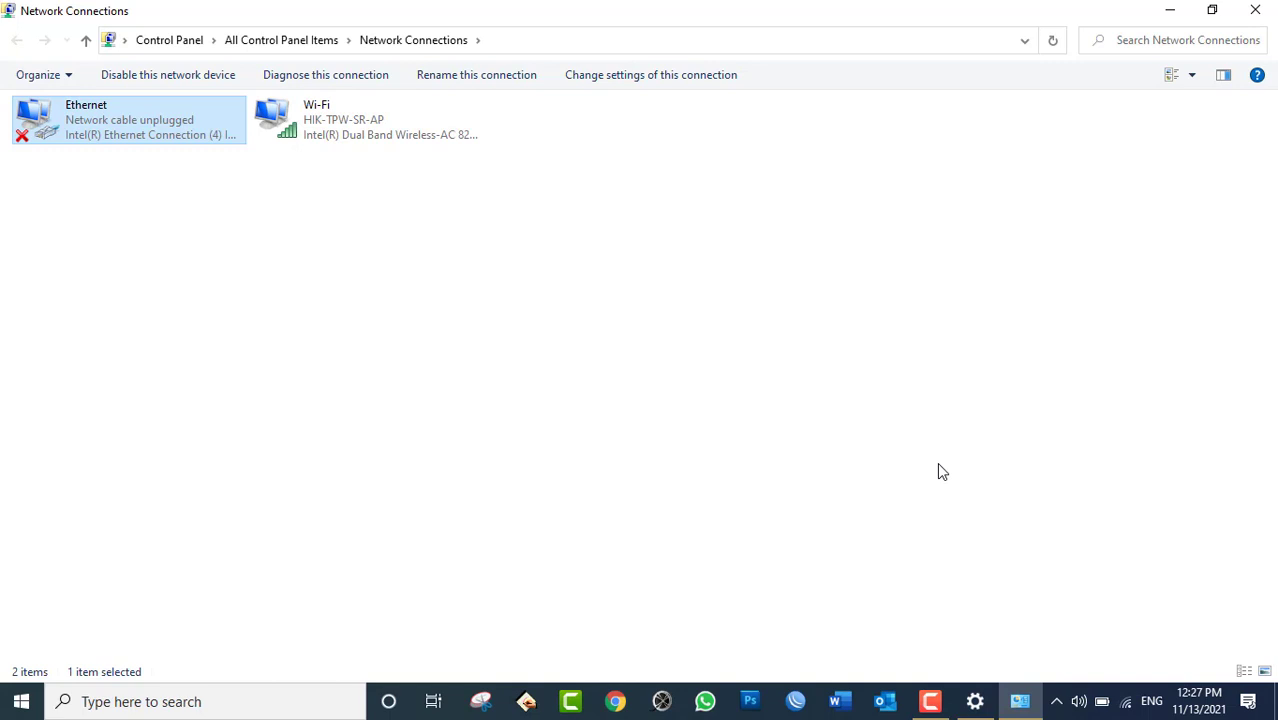
pyautogui.click(305, 127)
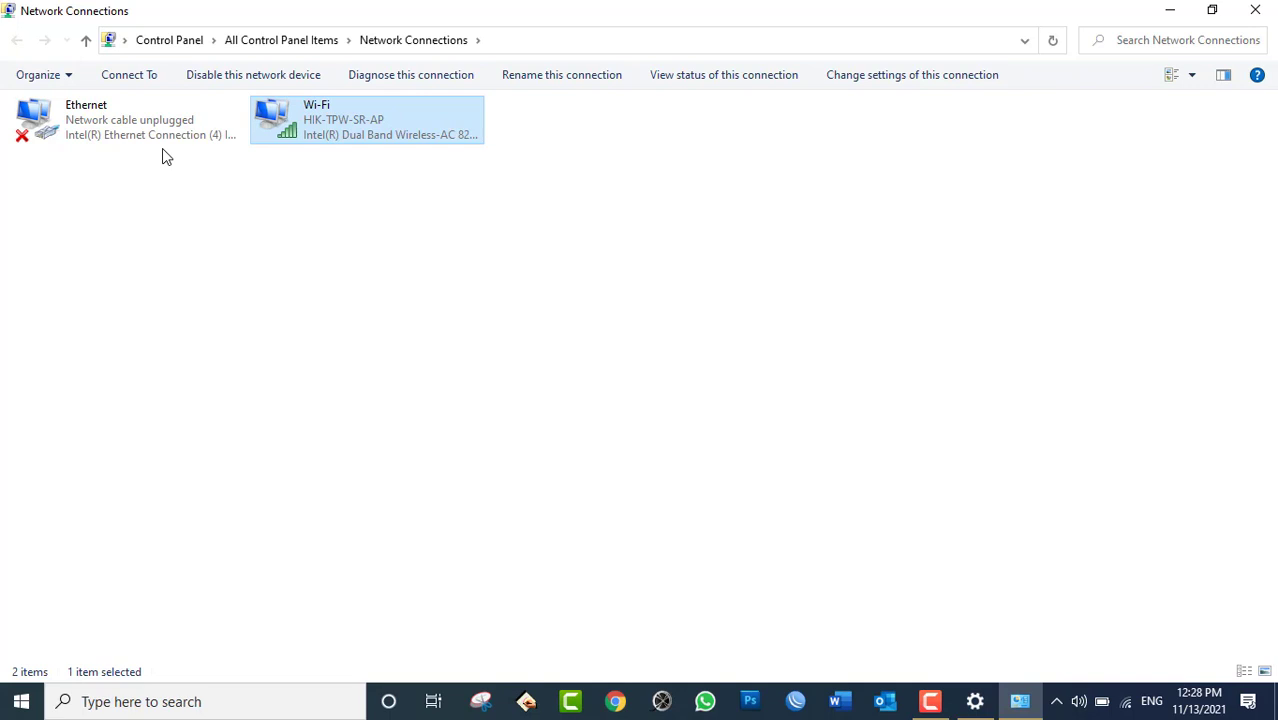
pyautogui.click(148, 133)
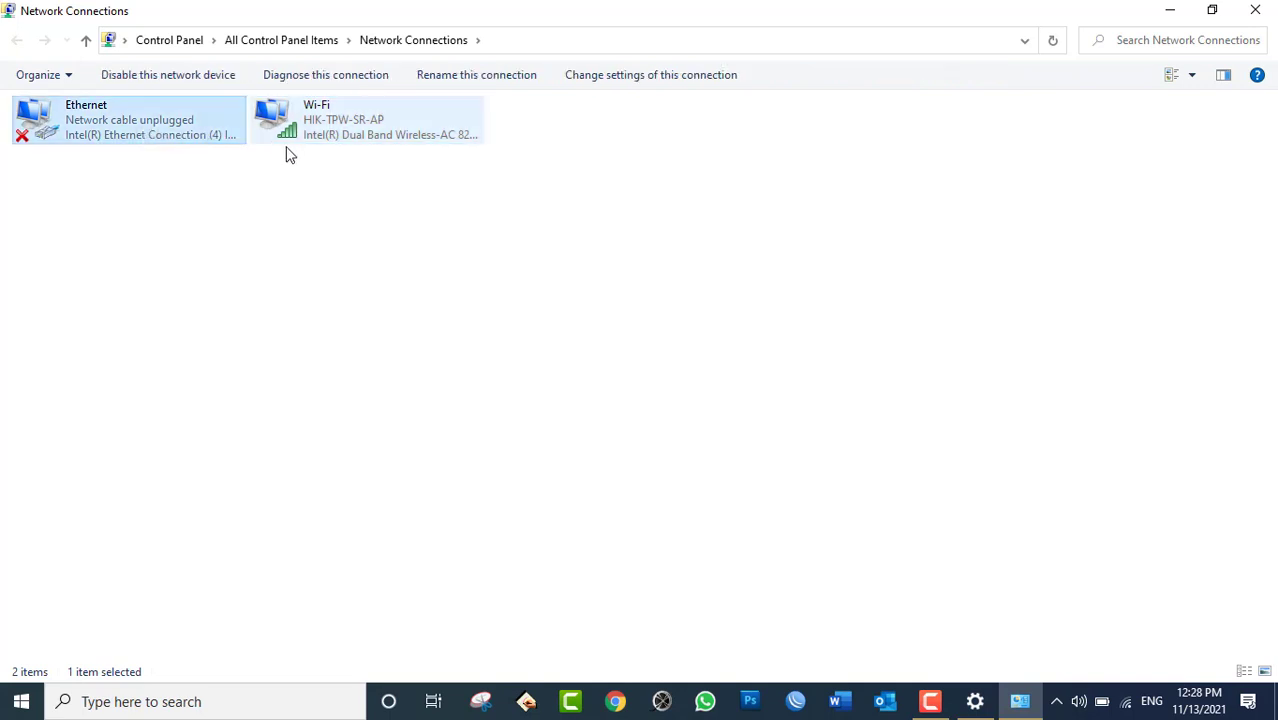
pyautogui.click(326, 140)
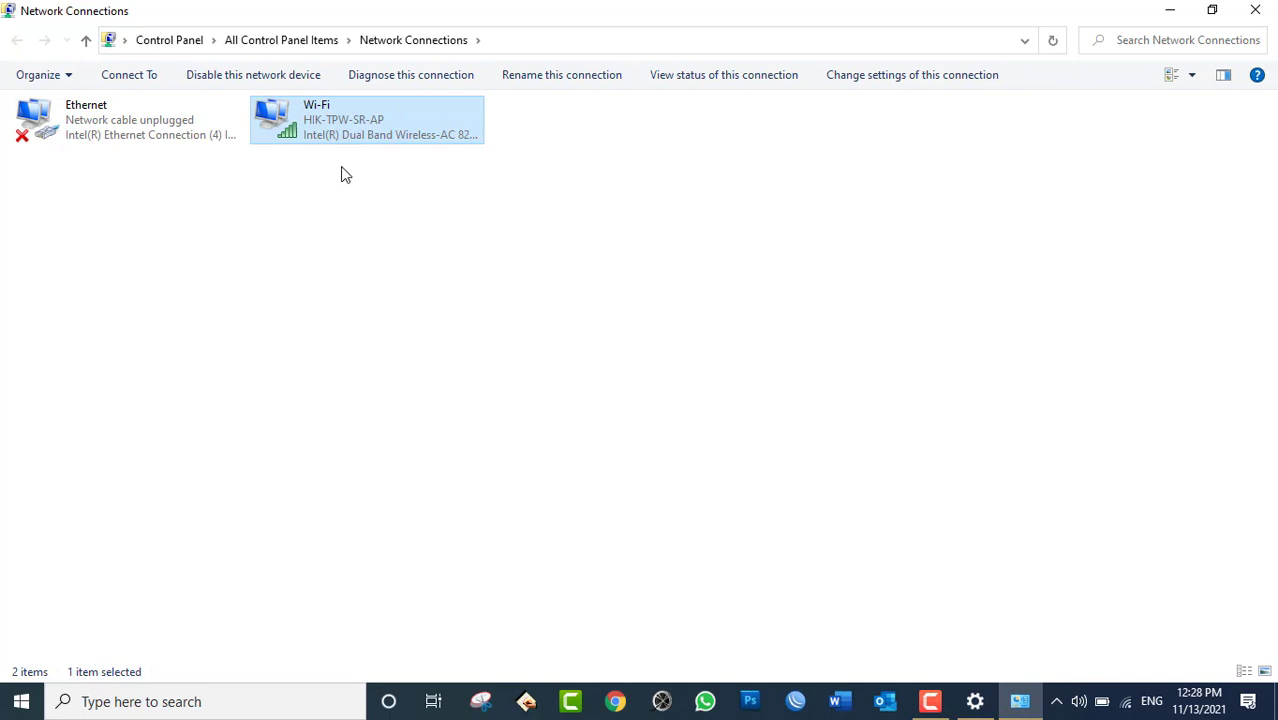
pyautogui.click(166, 124)
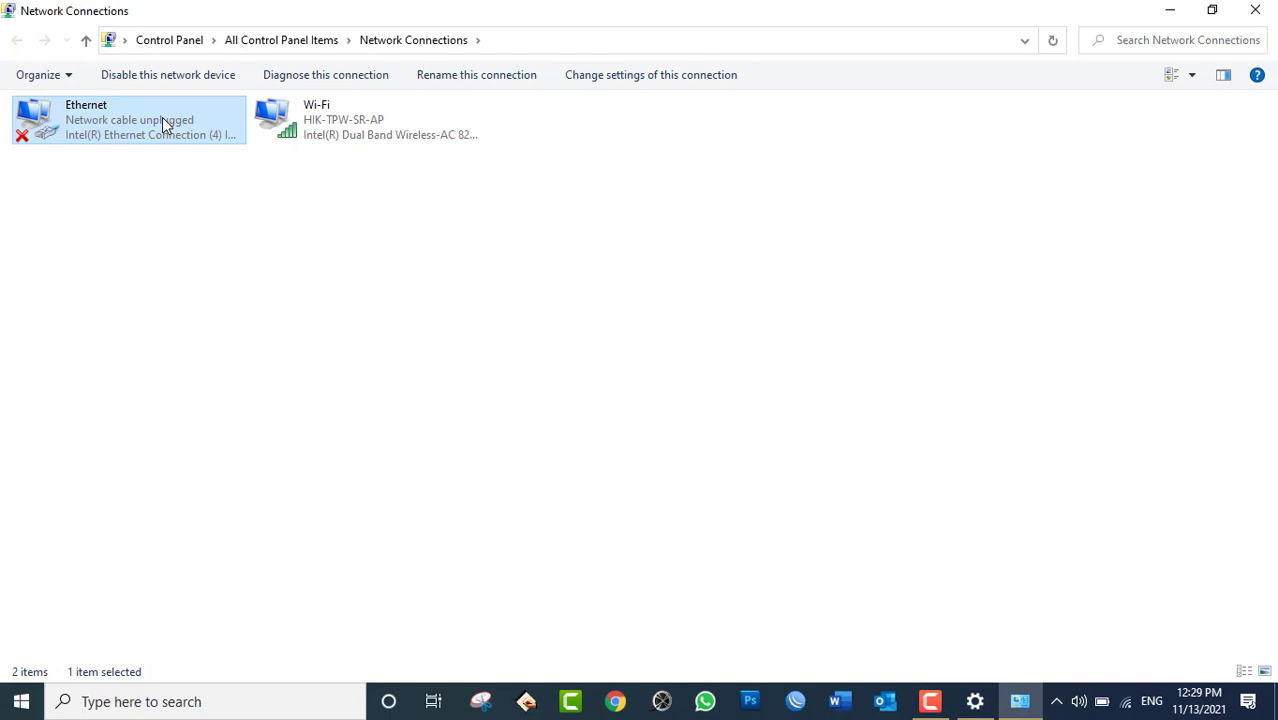
pyautogui.click(1012, 688)
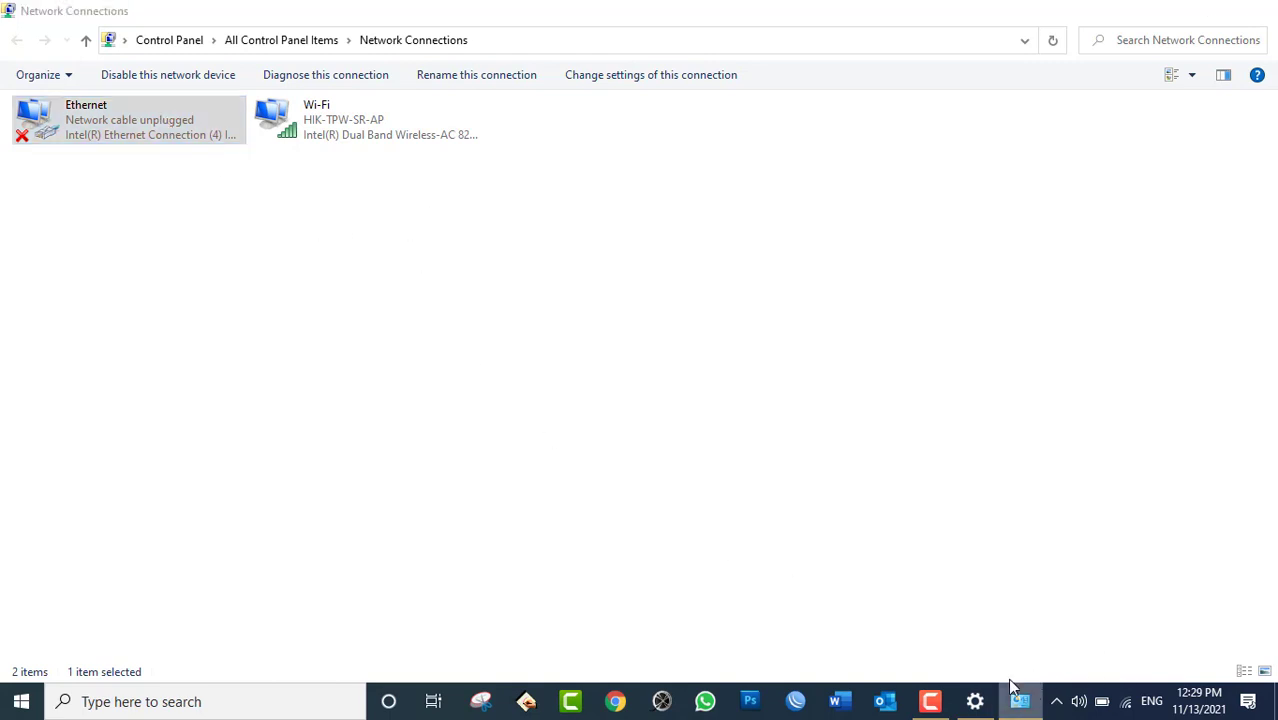
# Minimize the open windows and launch Command Prompt with cmd from the Run box.
pyautogui.click(975, 699)
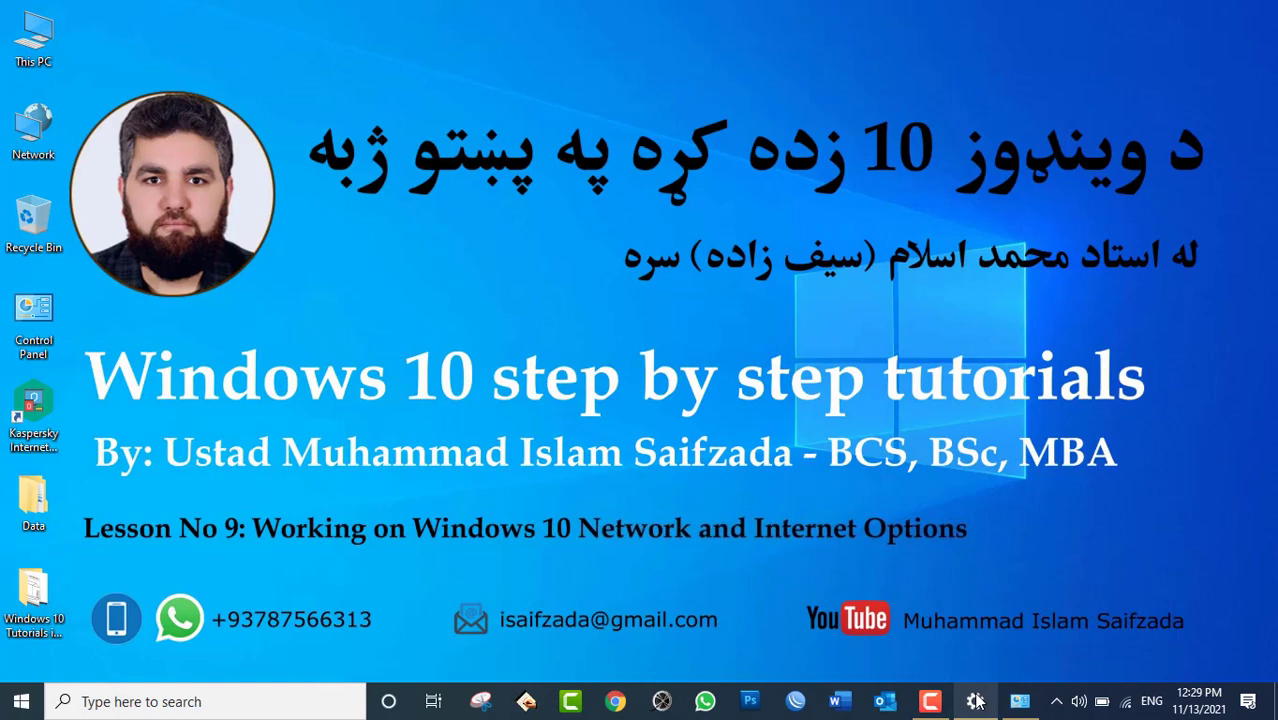
pyautogui.press('super+r')
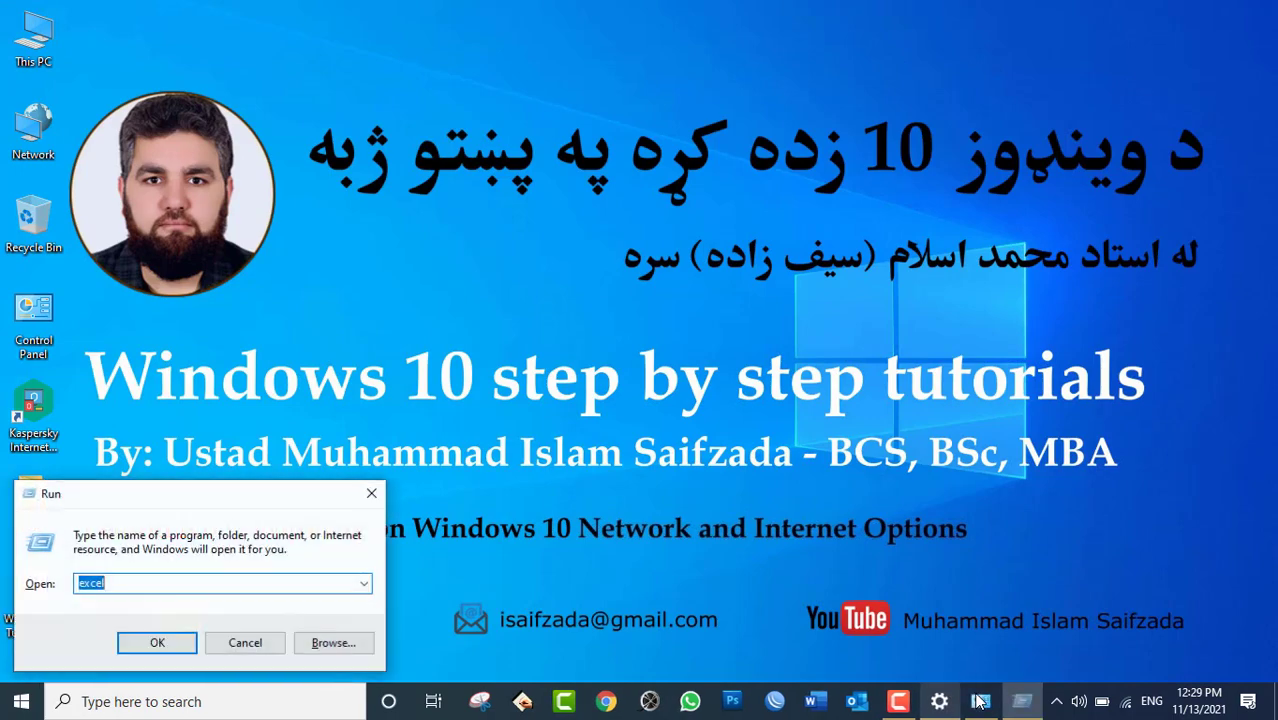
pyautogui.write('cmd')
pyautogui.press('Return')
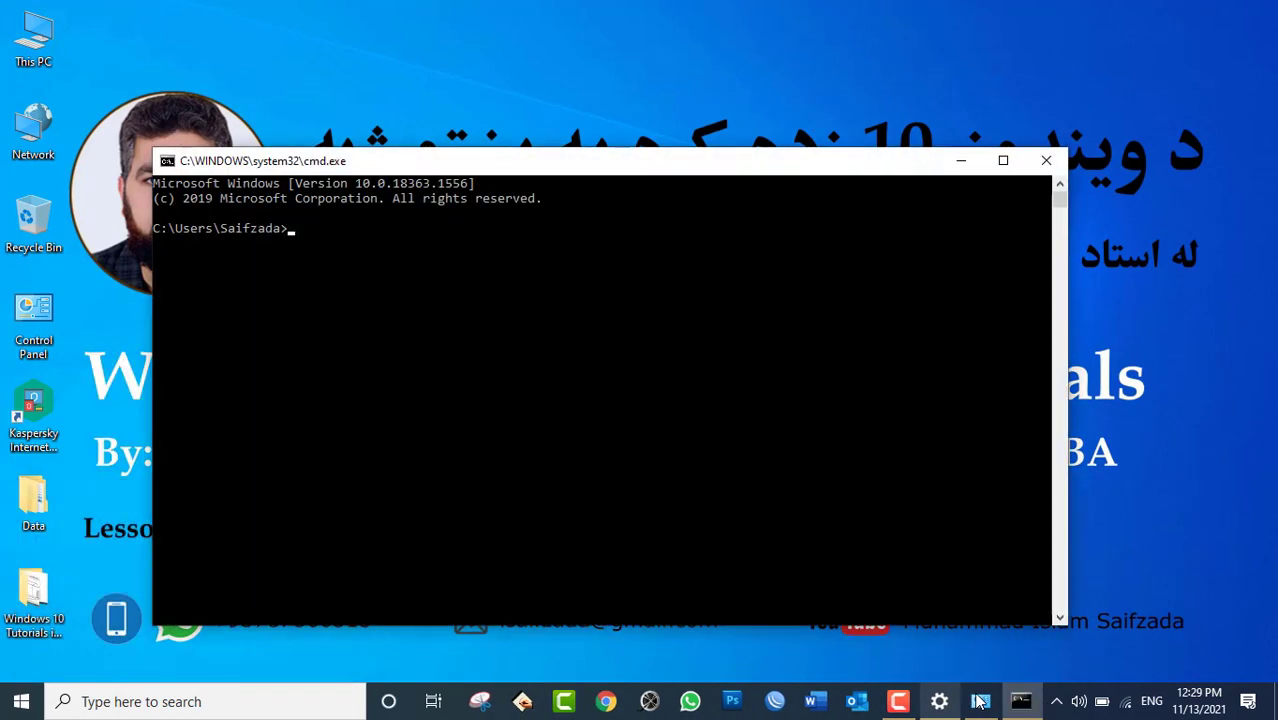
# Start a continuous ping to 10.150.50.50 with 'ping 10.150.50.50 -t'.
pyautogui.write('ping 10.15')
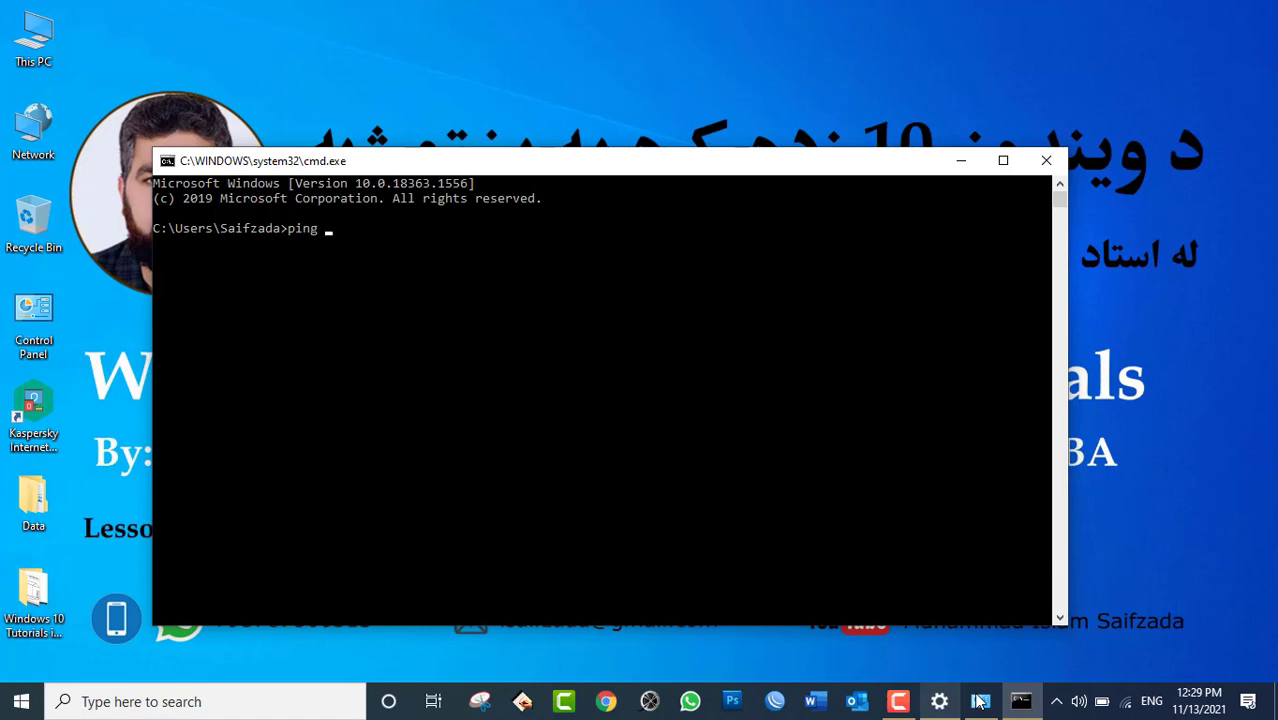
pyautogui.write('0.15.')
pyautogui.press('BackSpace')
pyautogui.press('BackSpace')
pyautogui.press('BackSpace')
pyautogui.write('50.50 -t')
pyautogui.press('Return')
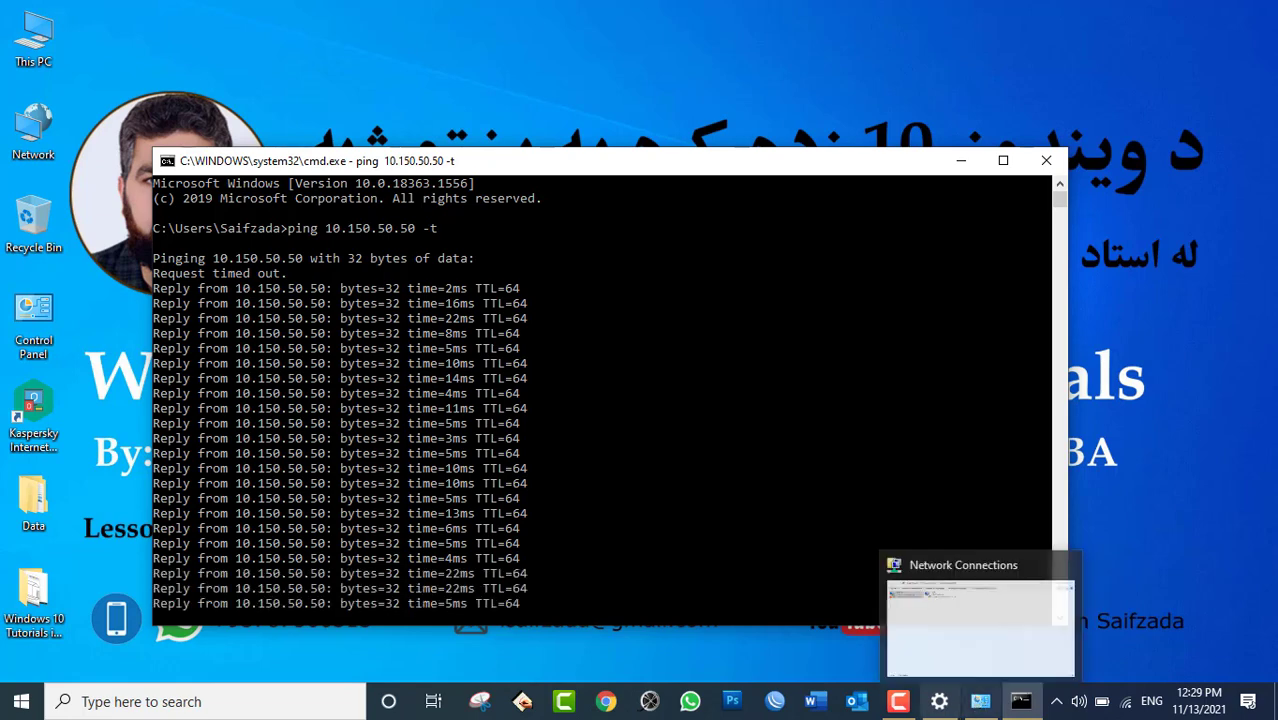
# Open the Wi-Fi adapter's properties from the Network Connections list.
pyautogui.click(941, 703)
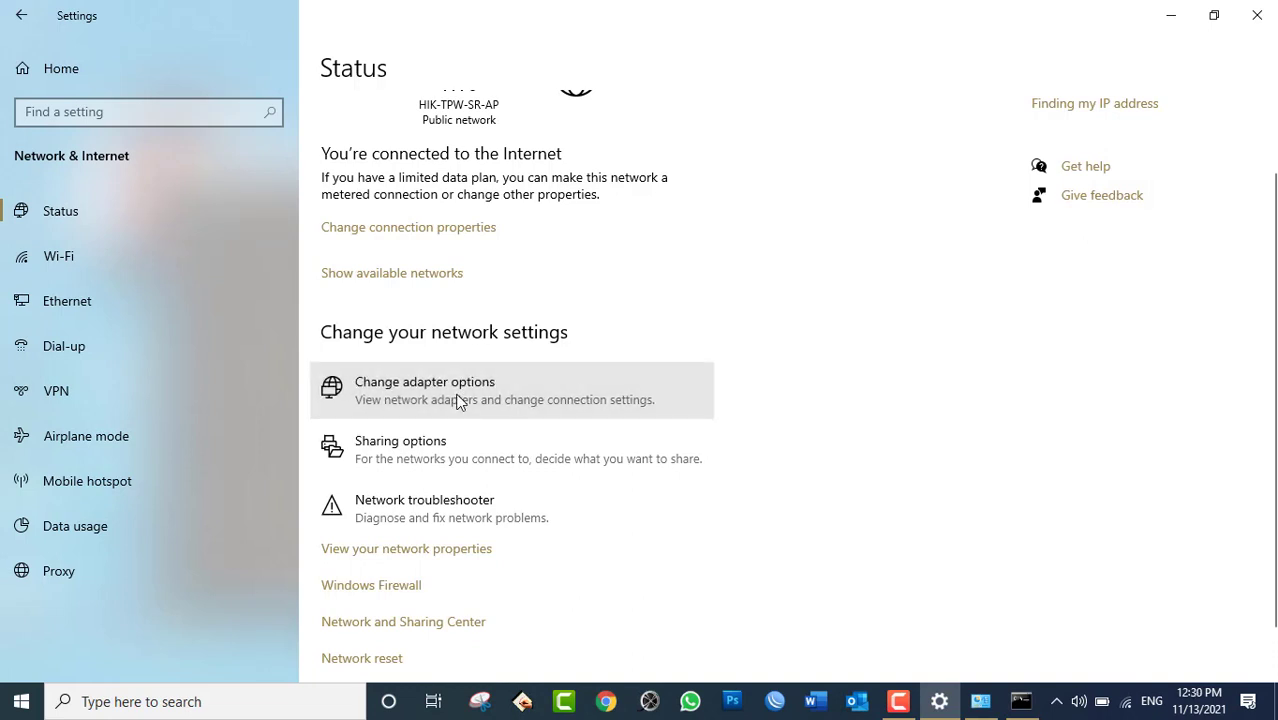
pyautogui.click(505, 391)
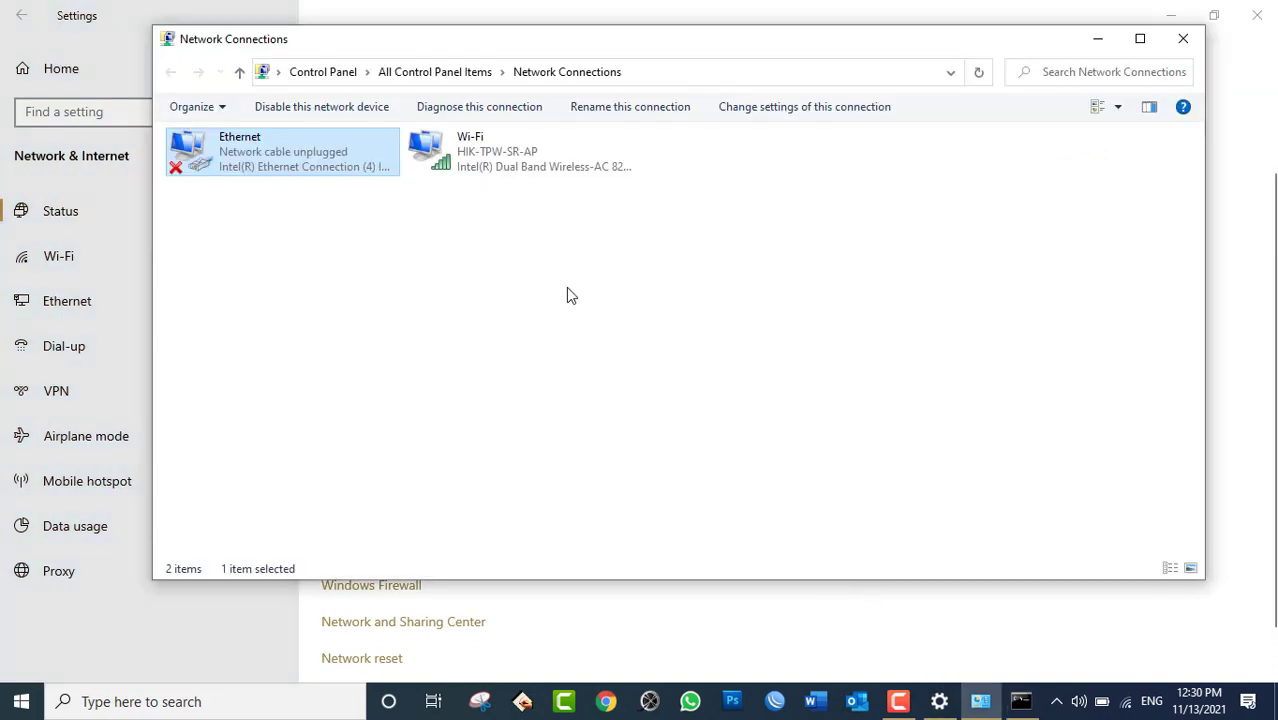
pyautogui.click(476, 150)
pyautogui.click(339, 165)
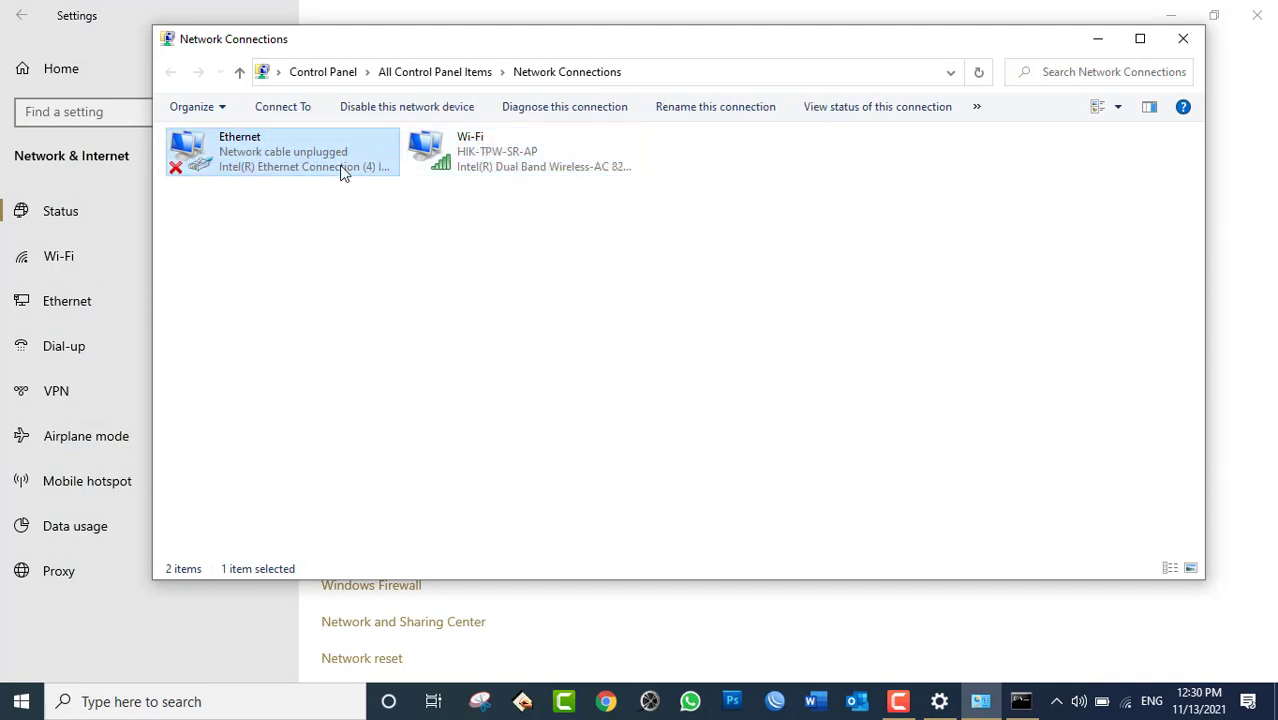
pyautogui.click(470, 155)
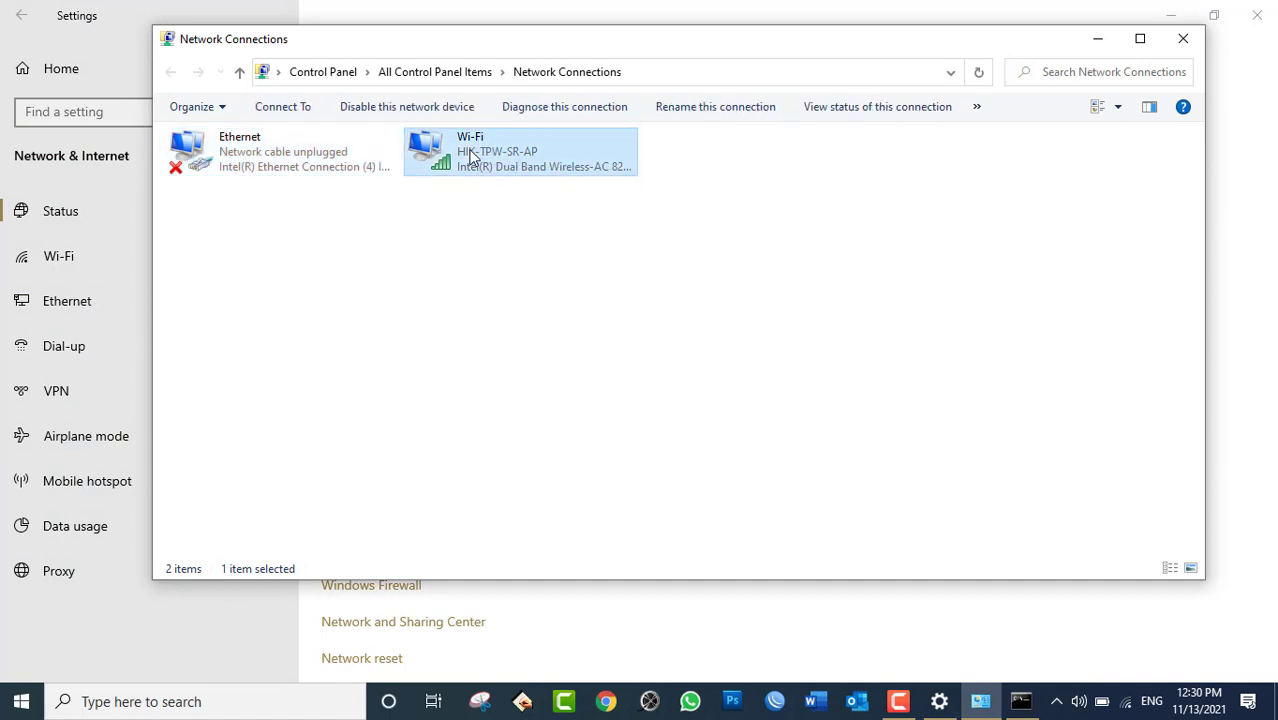
pyautogui.rightClick(471, 152)
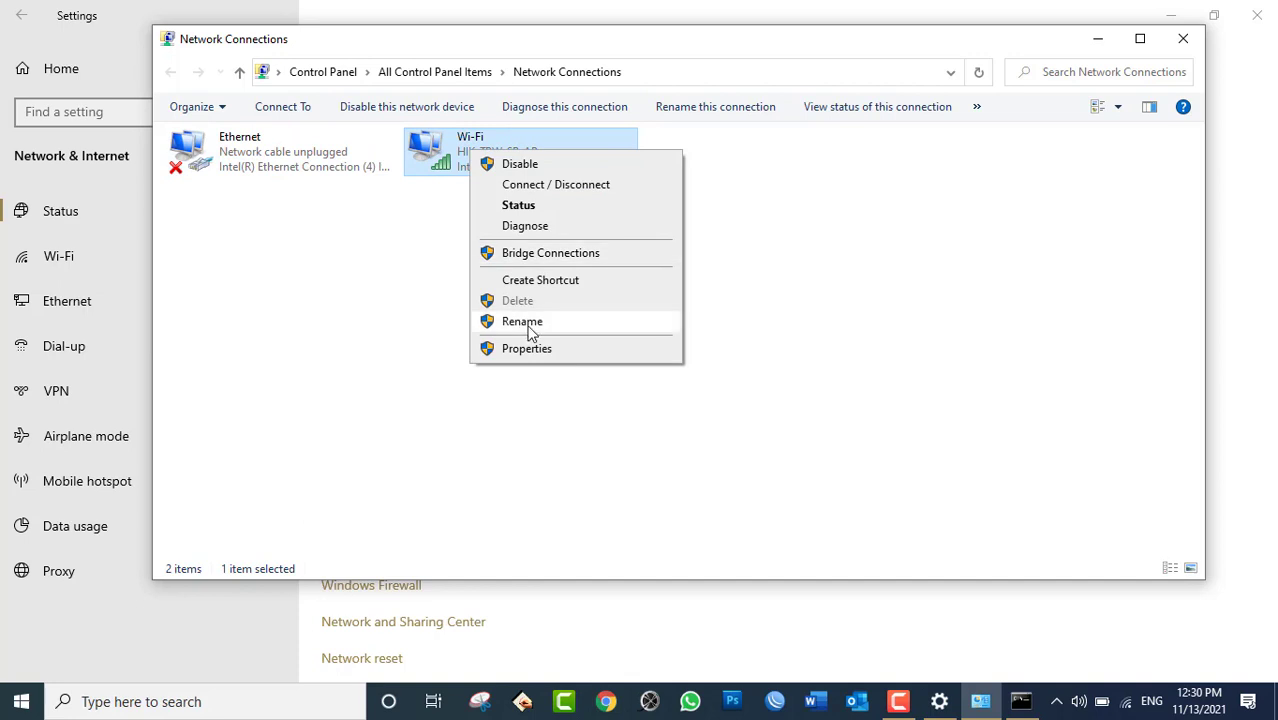
pyautogui.click(547, 350)
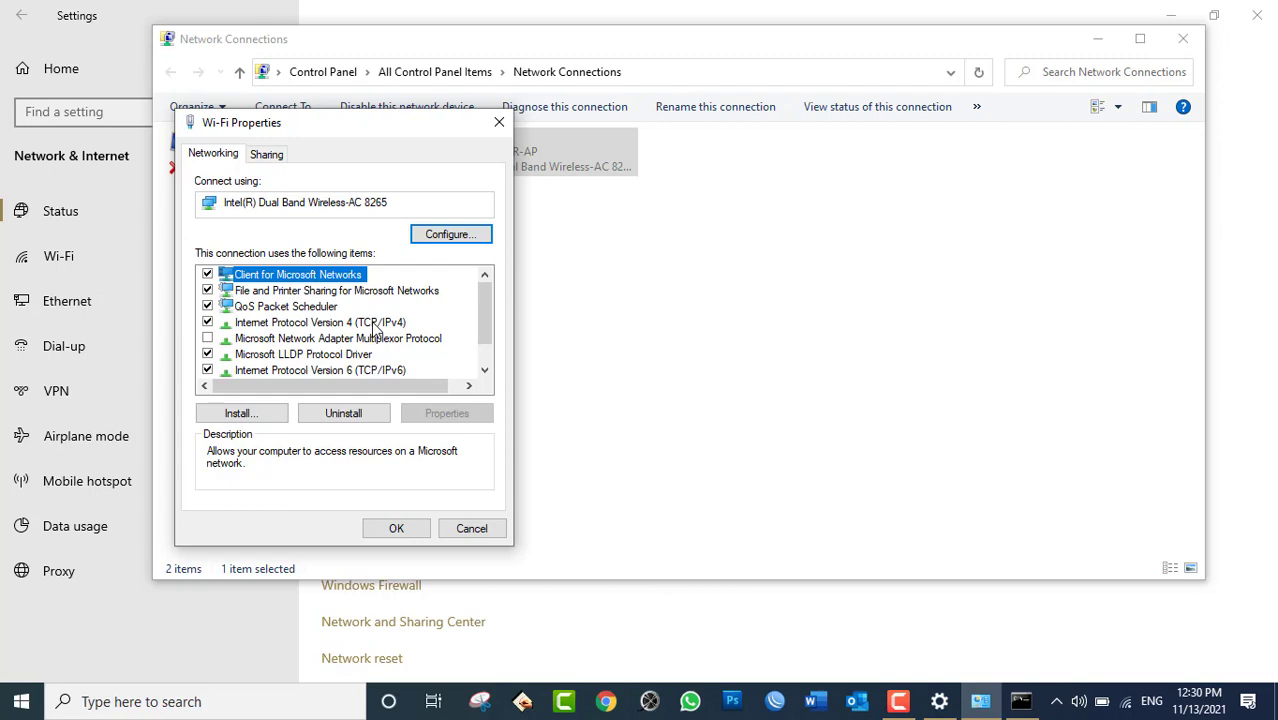
# Set Wi-Fi IPv4 to obtain the IP address and DNS servers automatically.
pyautogui.doubleClick(373, 325)
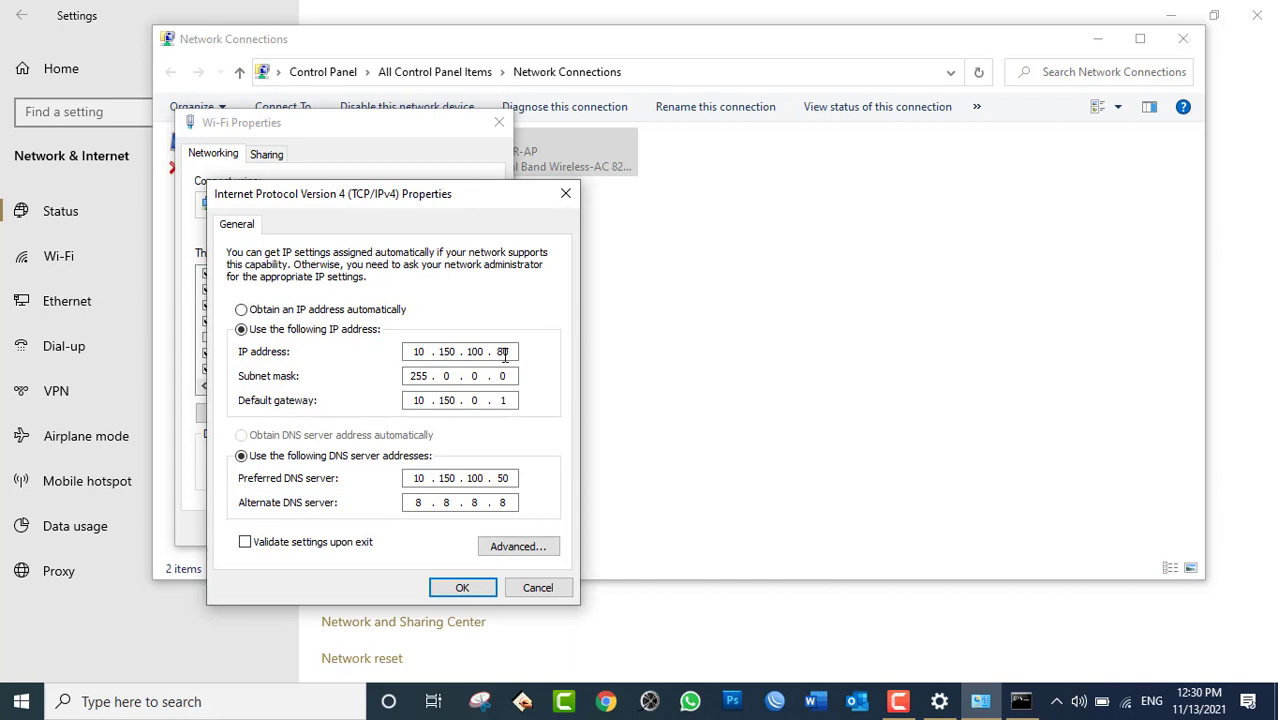
pyautogui.click(320, 312)
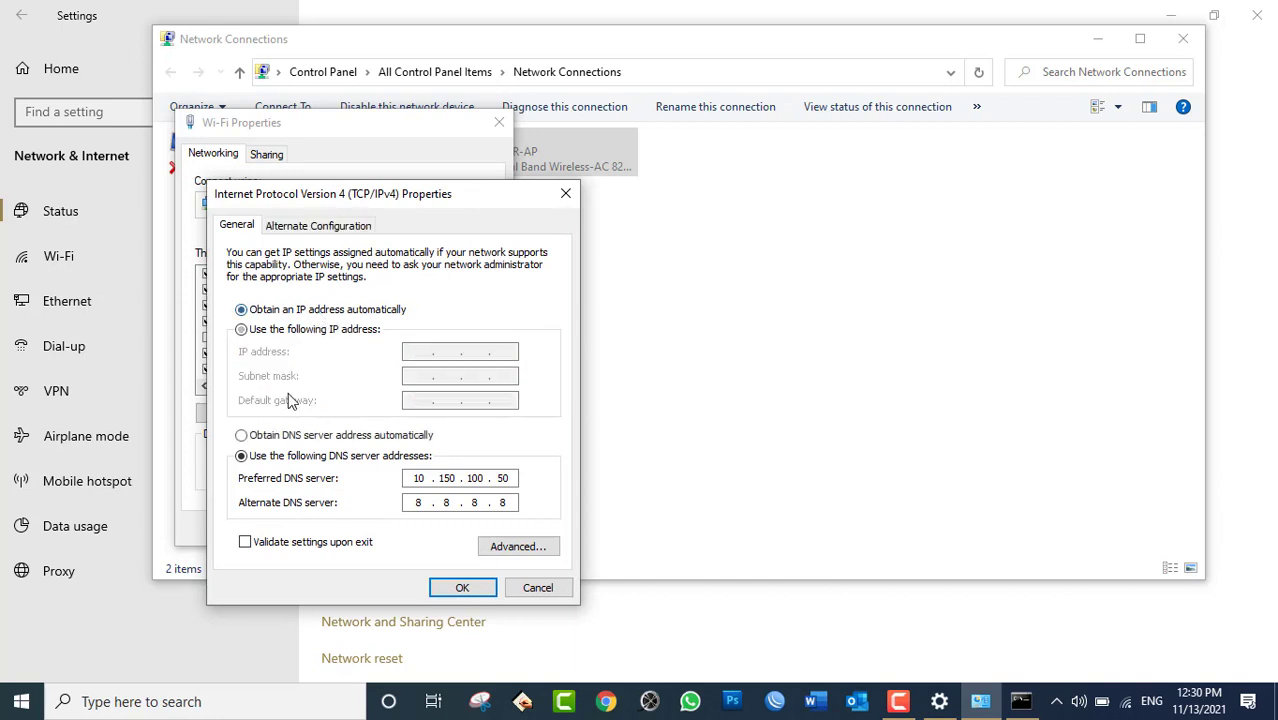
pyautogui.click(277, 441)
pyautogui.click(459, 587)
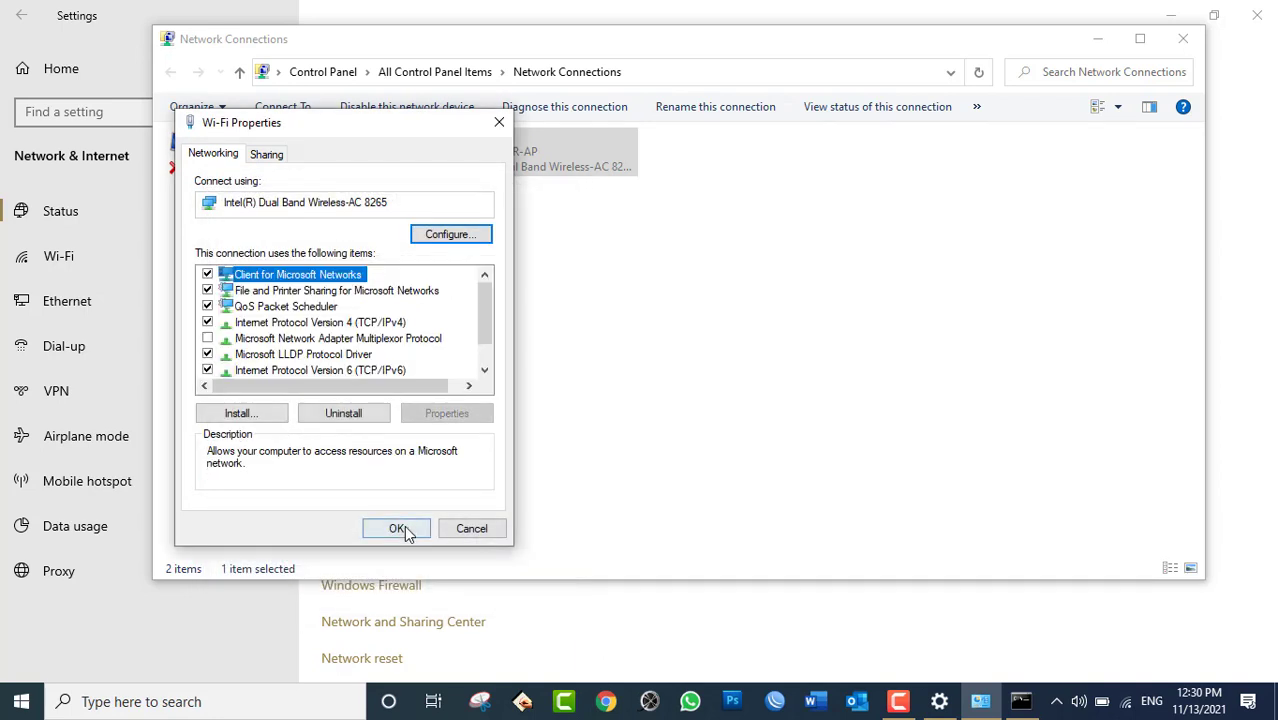
pyautogui.click(452, 522)
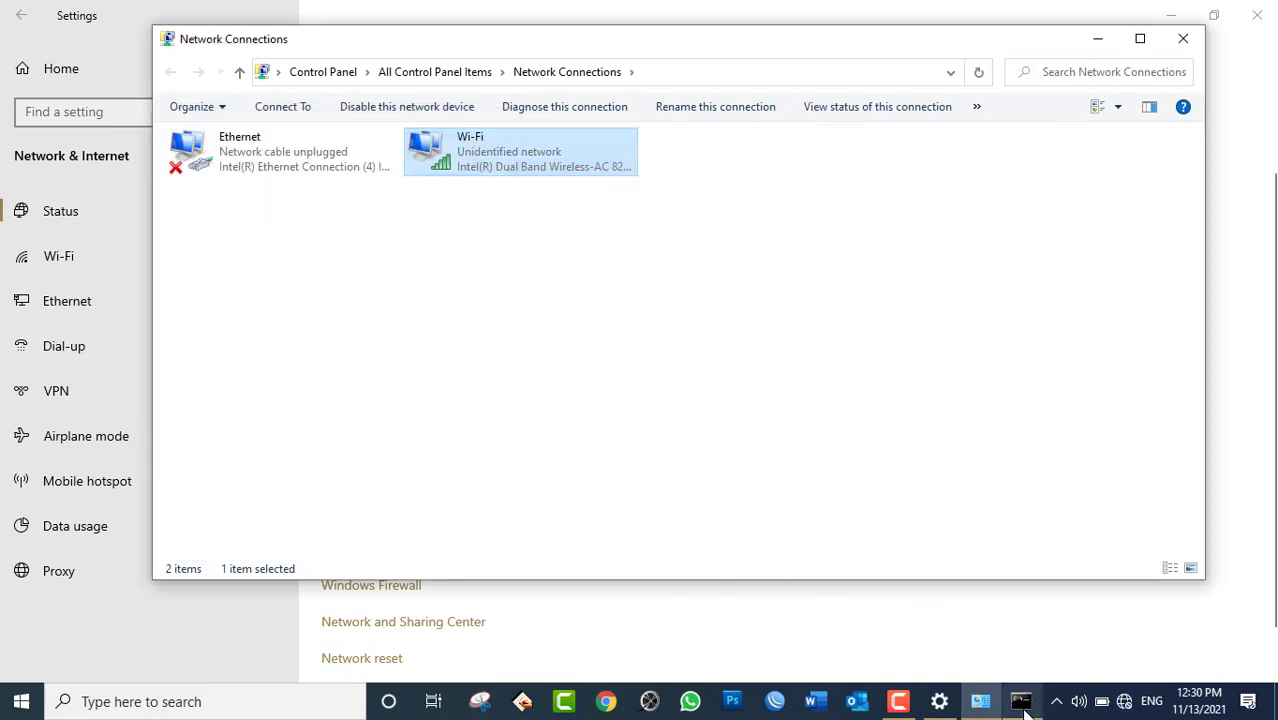
# Bring the Command Prompt running the ping to 10.150.50.50 to the front.
pyautogui.click(1021, 705)
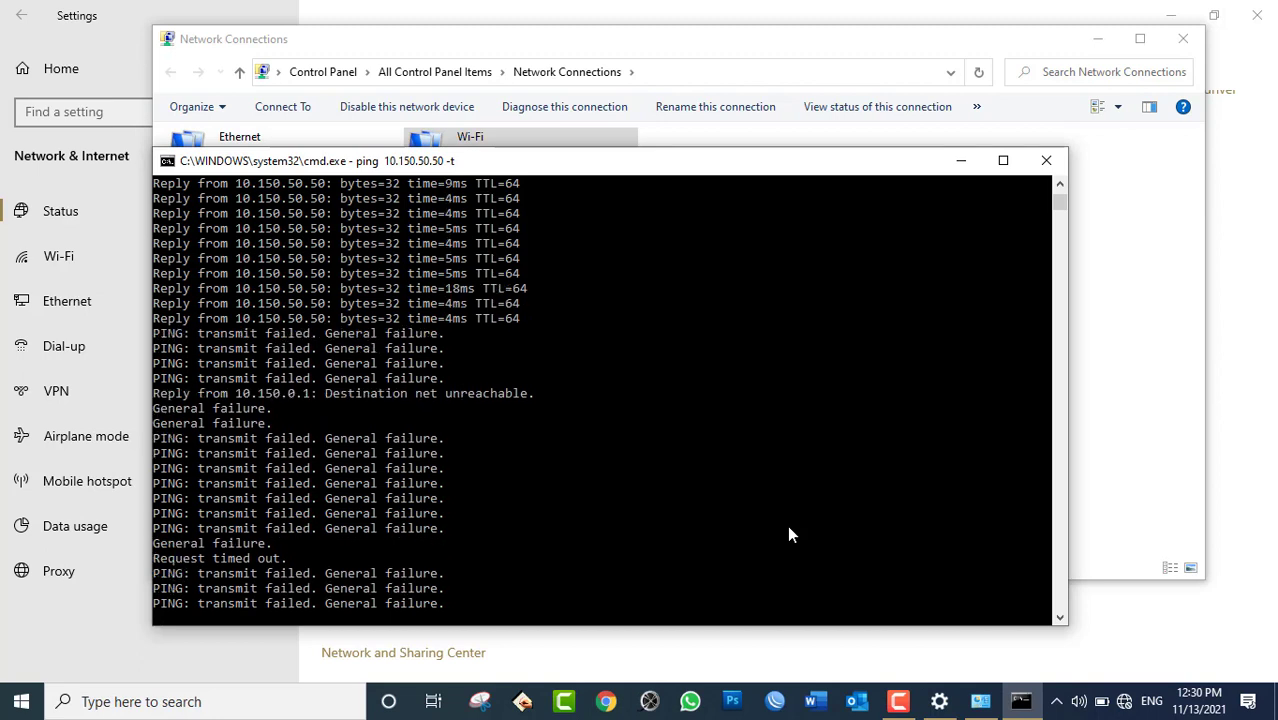
# Open the IPv4 properties of the Wi-Fi adapter again.
pyautogui.click(622, 45)
pyautogui.rightClick(512, 155)
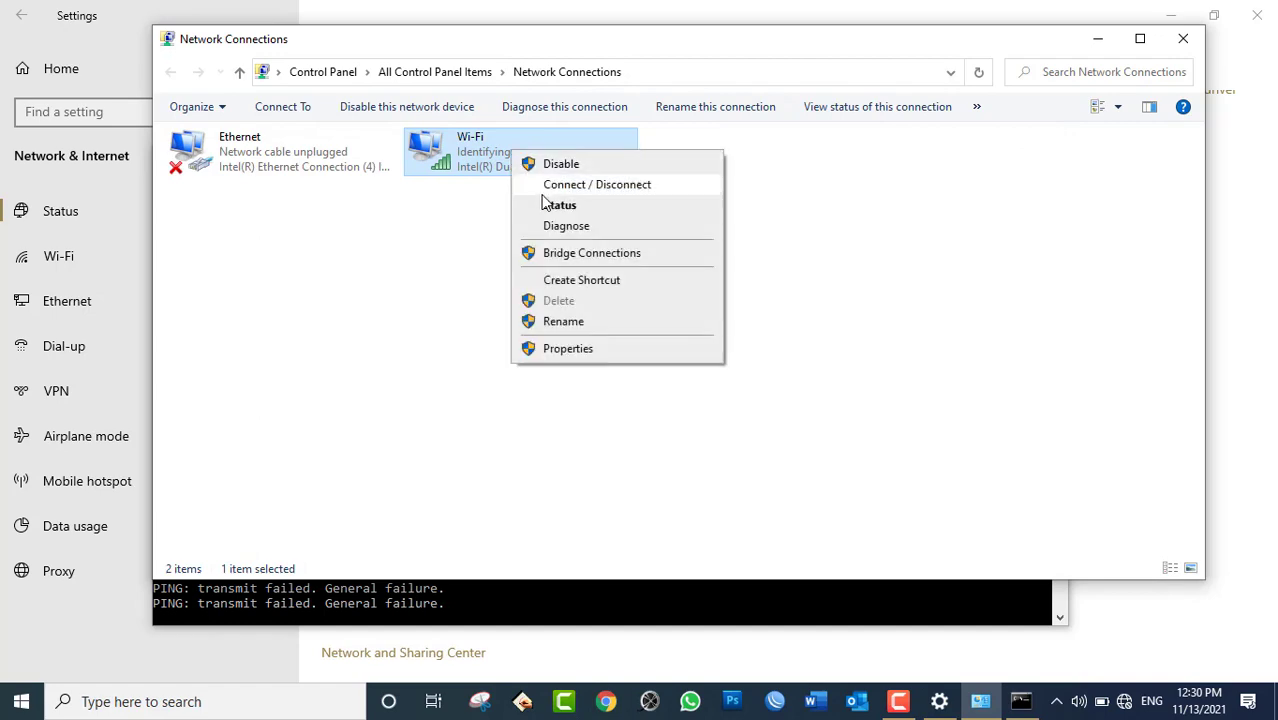
pyautogui.click(583, 350)
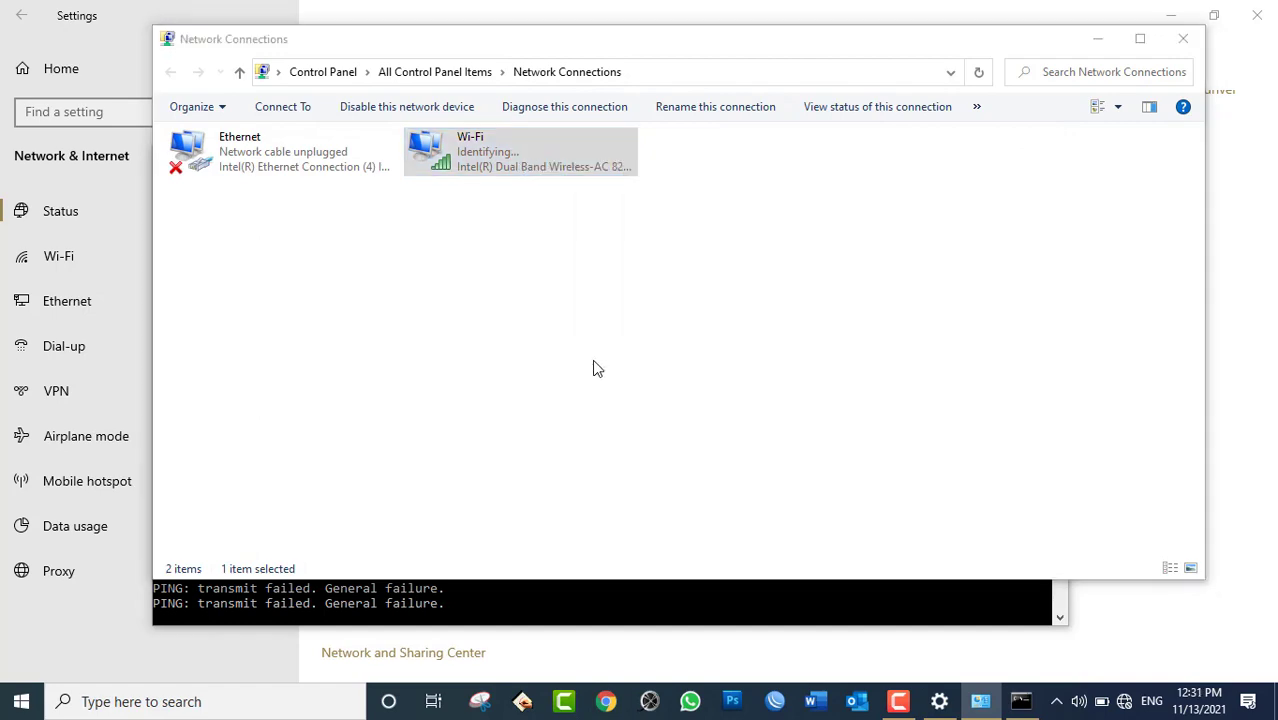
pyautogui.doubleClick(384, 324)
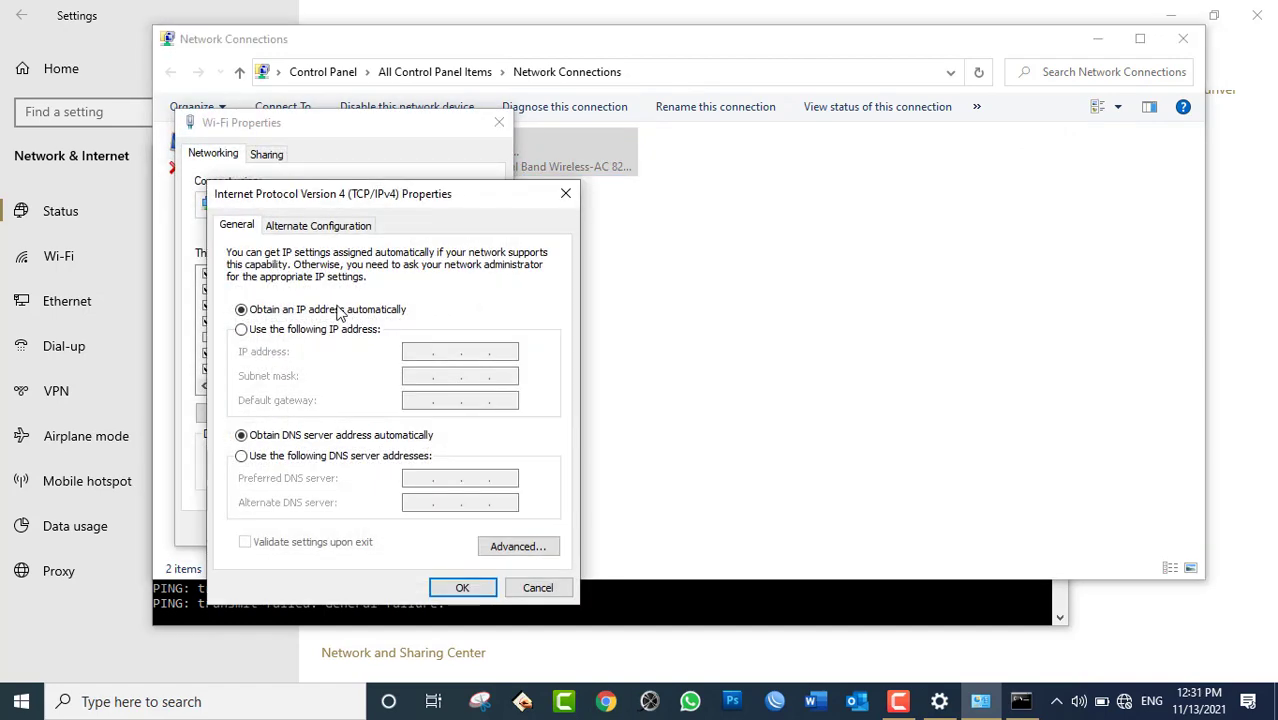
# Enter static IP 10.150.100.80, gateway 10.150.0.1, DNS 10.150.100.50 and 8.8.8.8, and confirm.
pyautogui.click(244, 331)
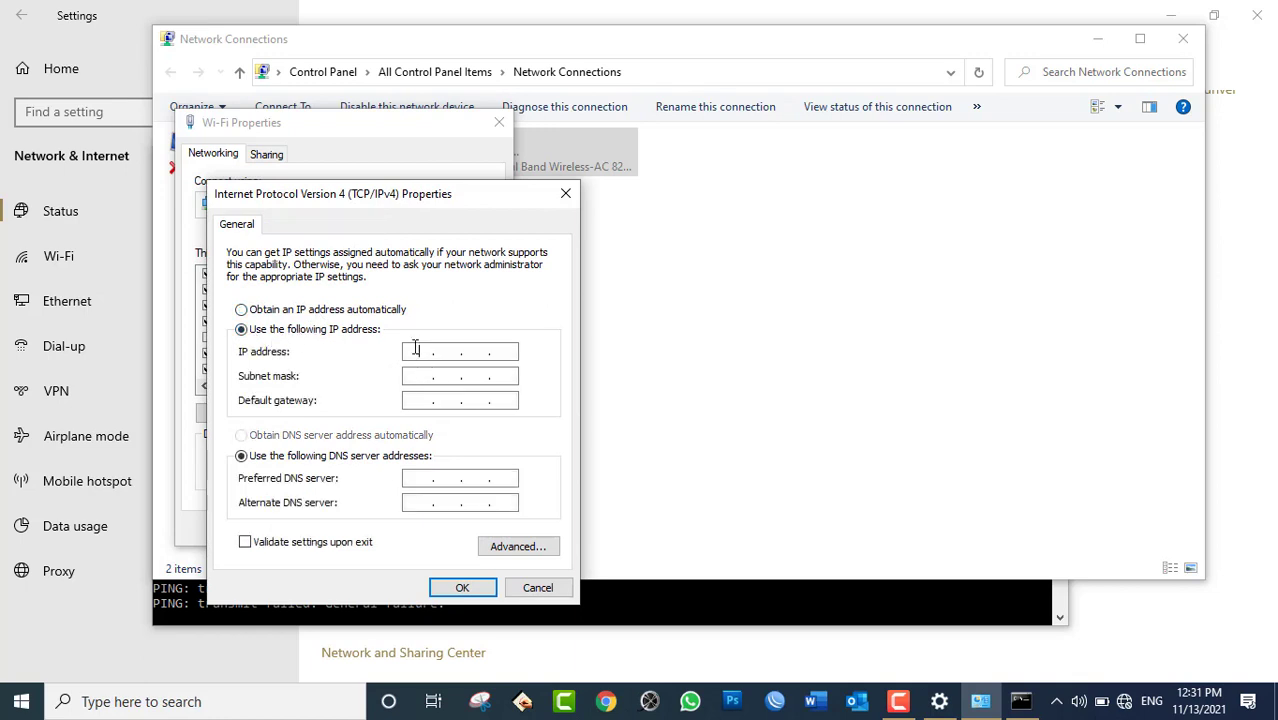
pyautogui.click(417, 348)
pyautogui.write('10.150.100.80')
pyautogui.press('Tab')
pyautogui.press('Tab')
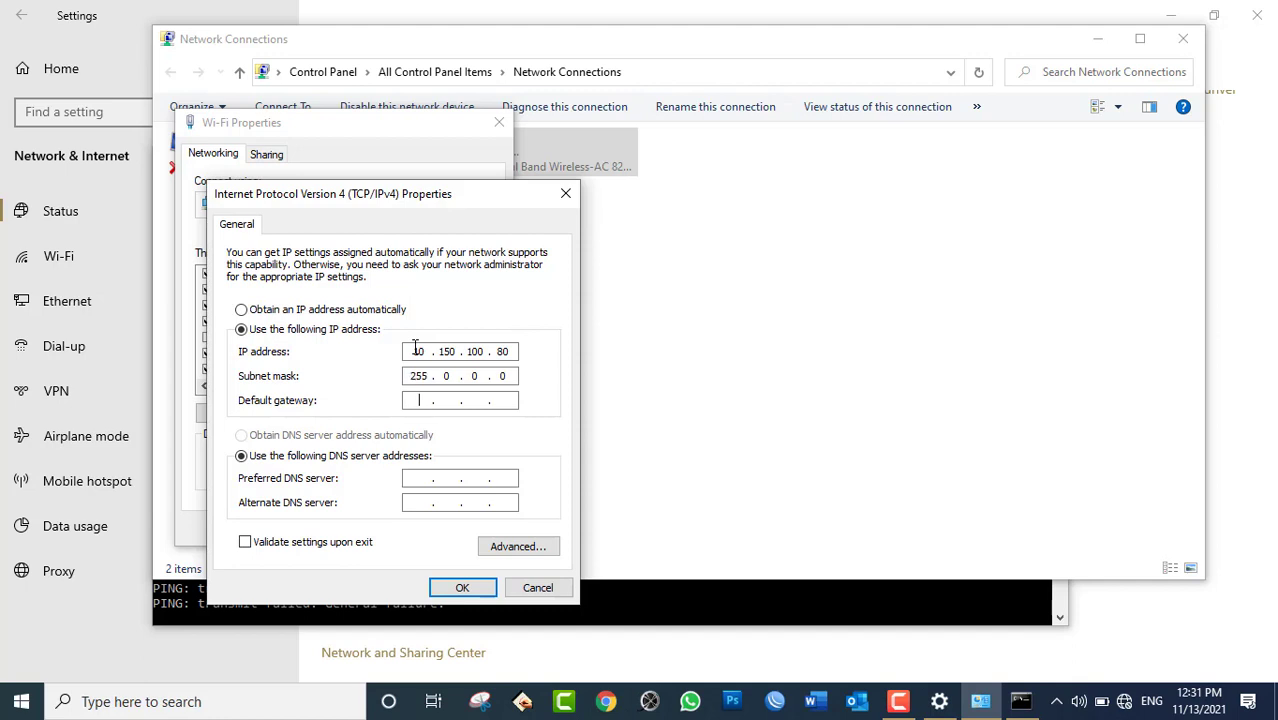
pyautogui.write('10.1500.1')
pyautogui.press('Tab')
pyautogui.press('Tab')
pyautogui.write('10.150.100.50')
pyautogui.press('Tab')
pyautogui.write('8.8.8.8')
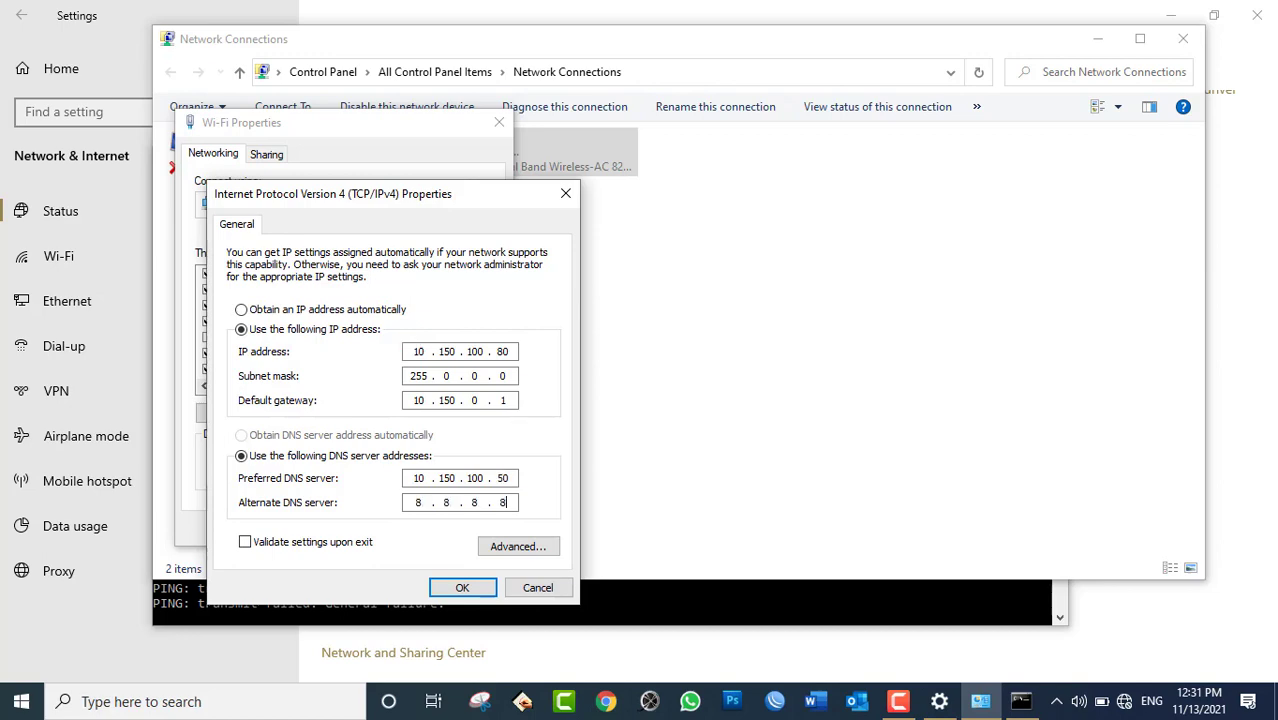
pyautogui.click(462, 587)
pyautogui.click(402, 528)
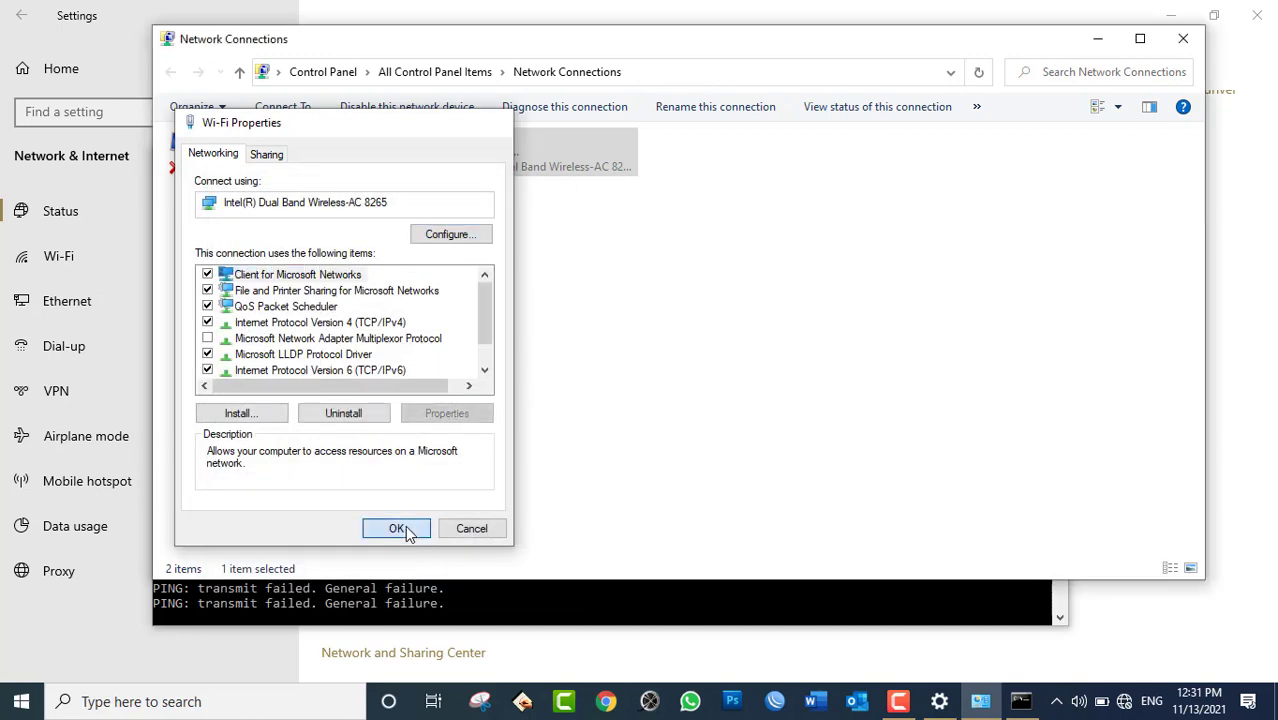
# Refresh the Network Connections list and select HIK-TPW-SR-AP in the available Wi-Fi networks.
pyautogui.click(549, 602)
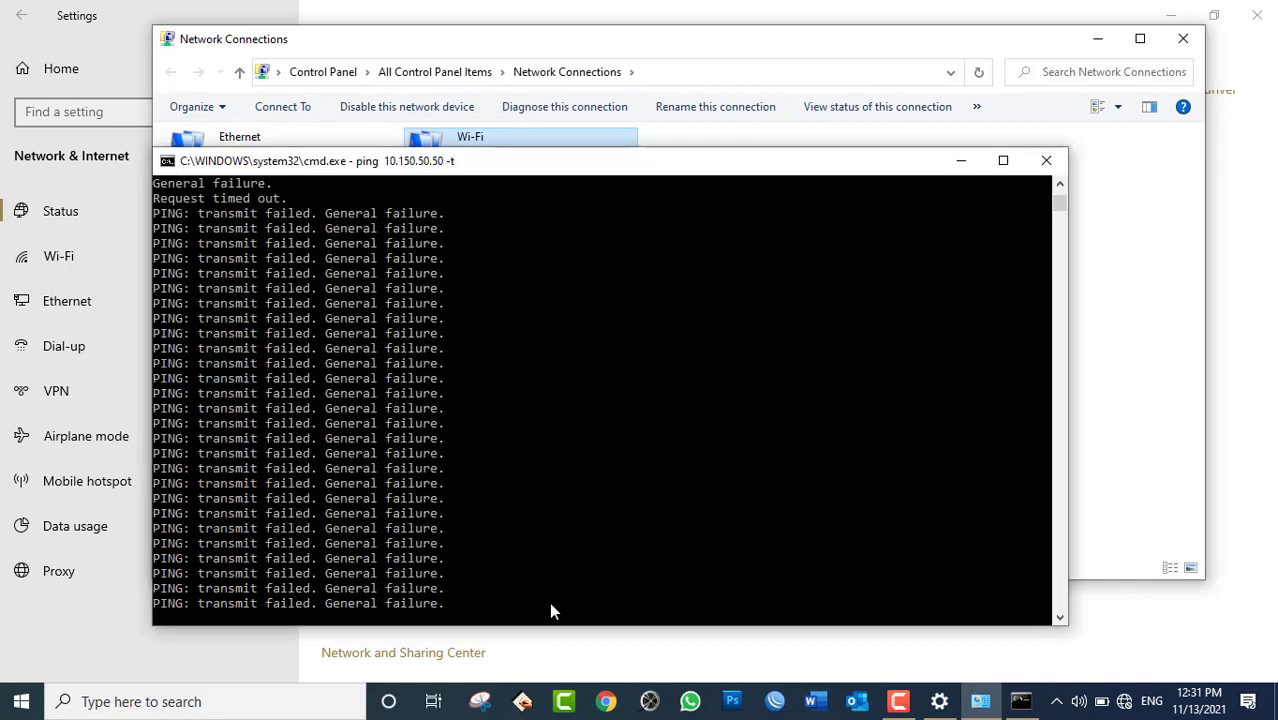
pyautogui.click(791, 44)
pyautogui.rightClick(620, 278)
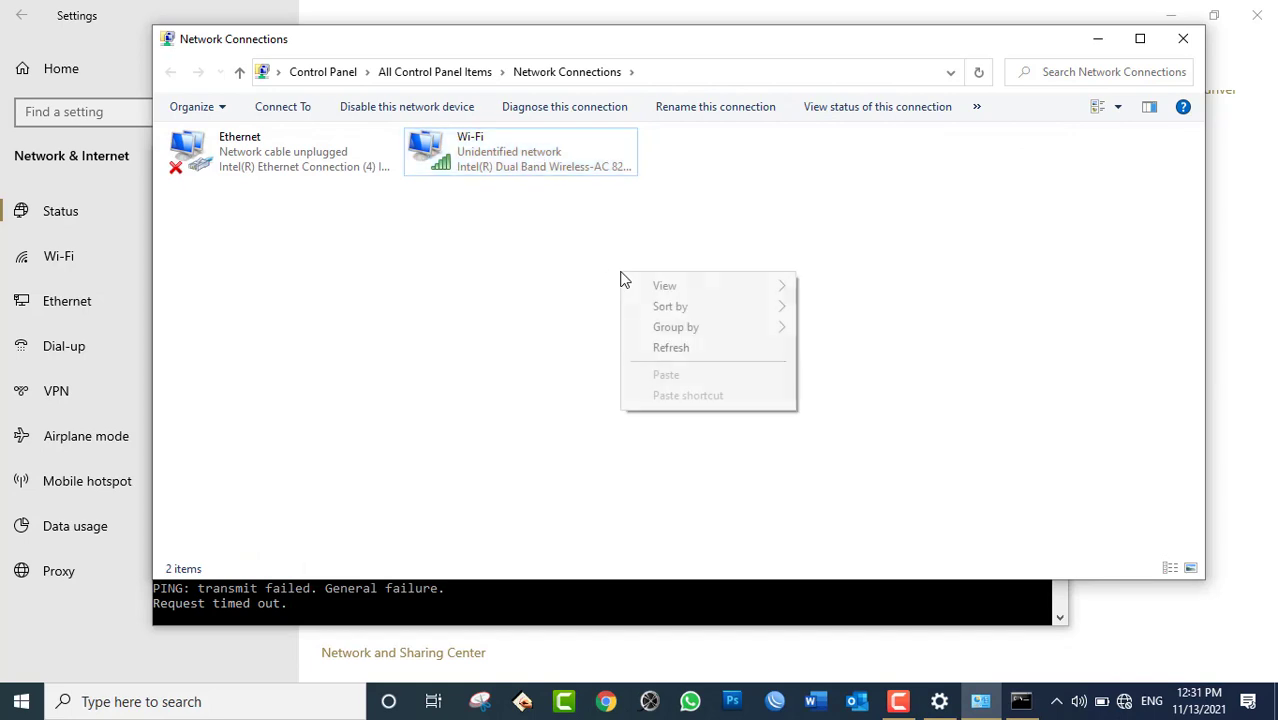
pyautogui.click(657, 348)
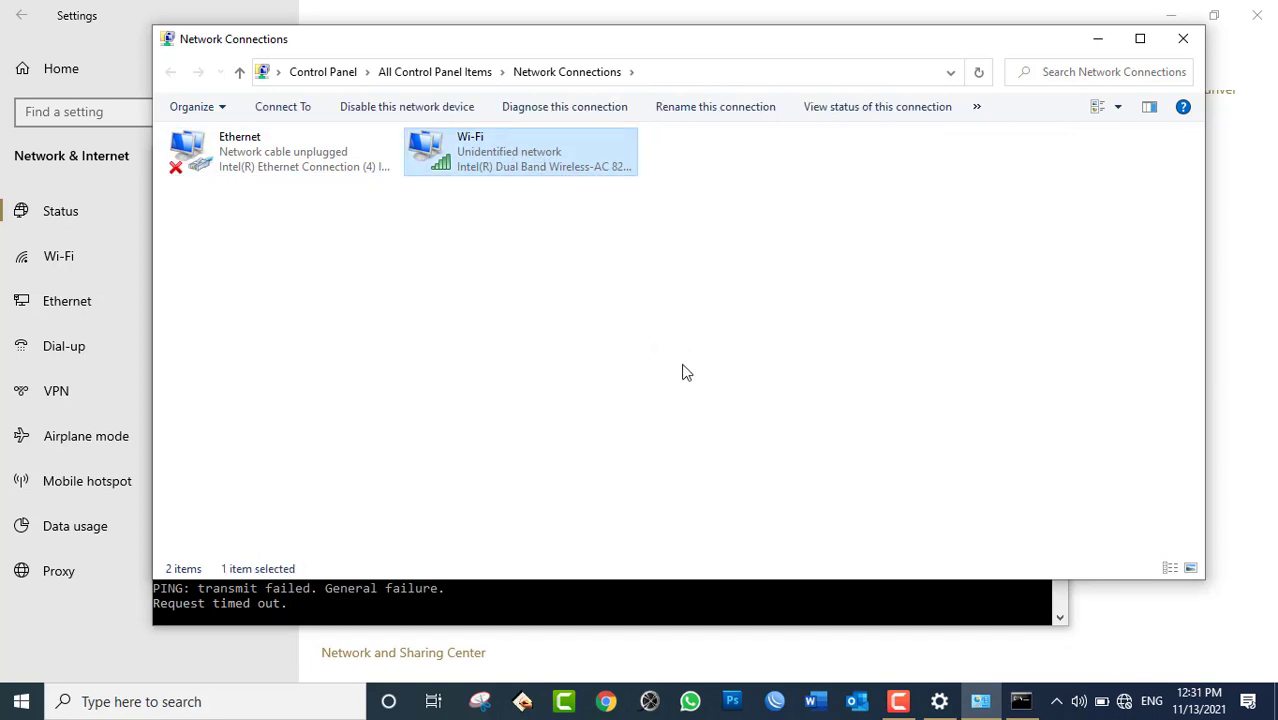
pyautogui.click(1103, 702)
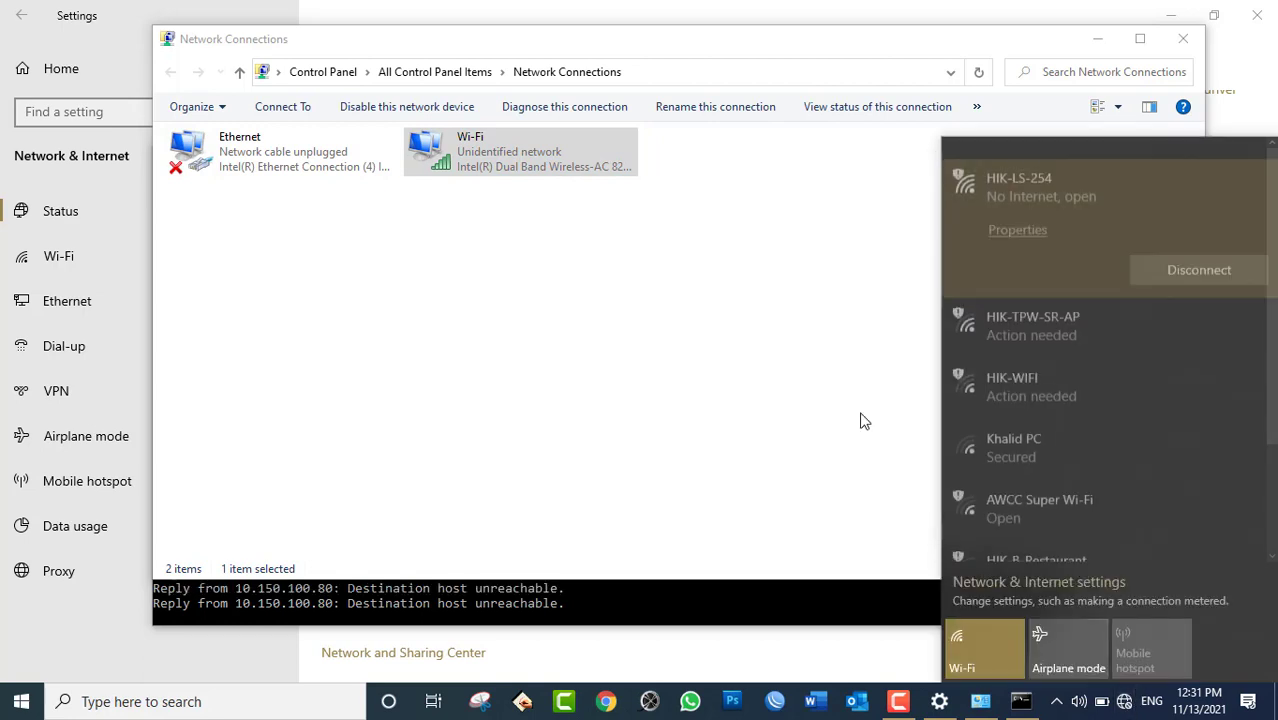
pyautogui.click(1020, 322)
# Connect to HIK-TPW-SR-AP, close the popped-up browser, check the ping replies, then close Command Prompt.
pyautogui.click(1175, 366)
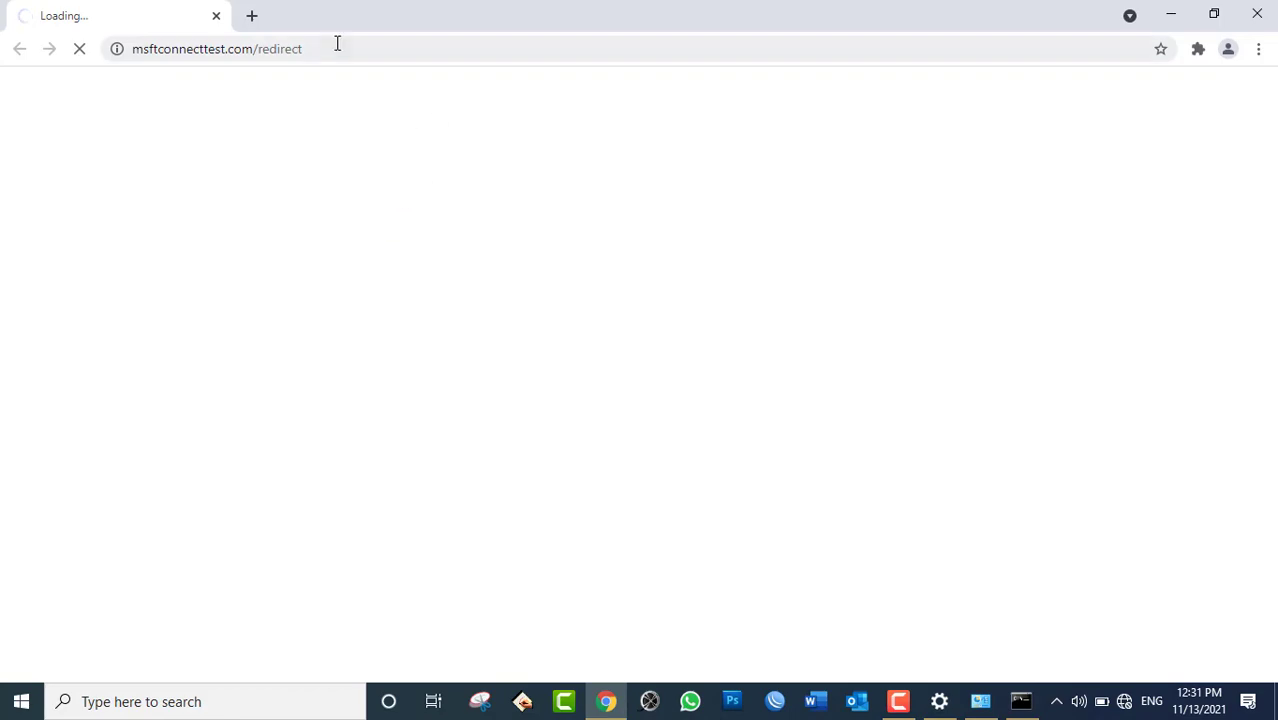
pyautogui.click(1260, 12)
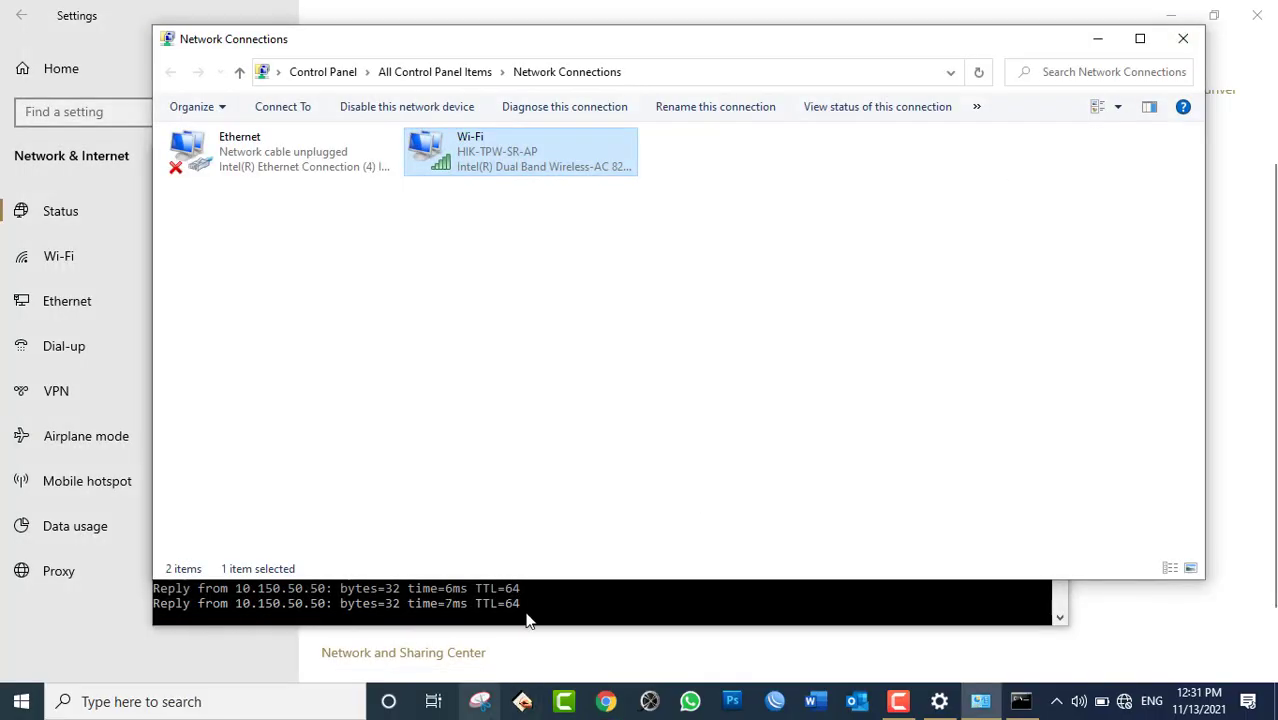
pyautogui.click(545, 610)
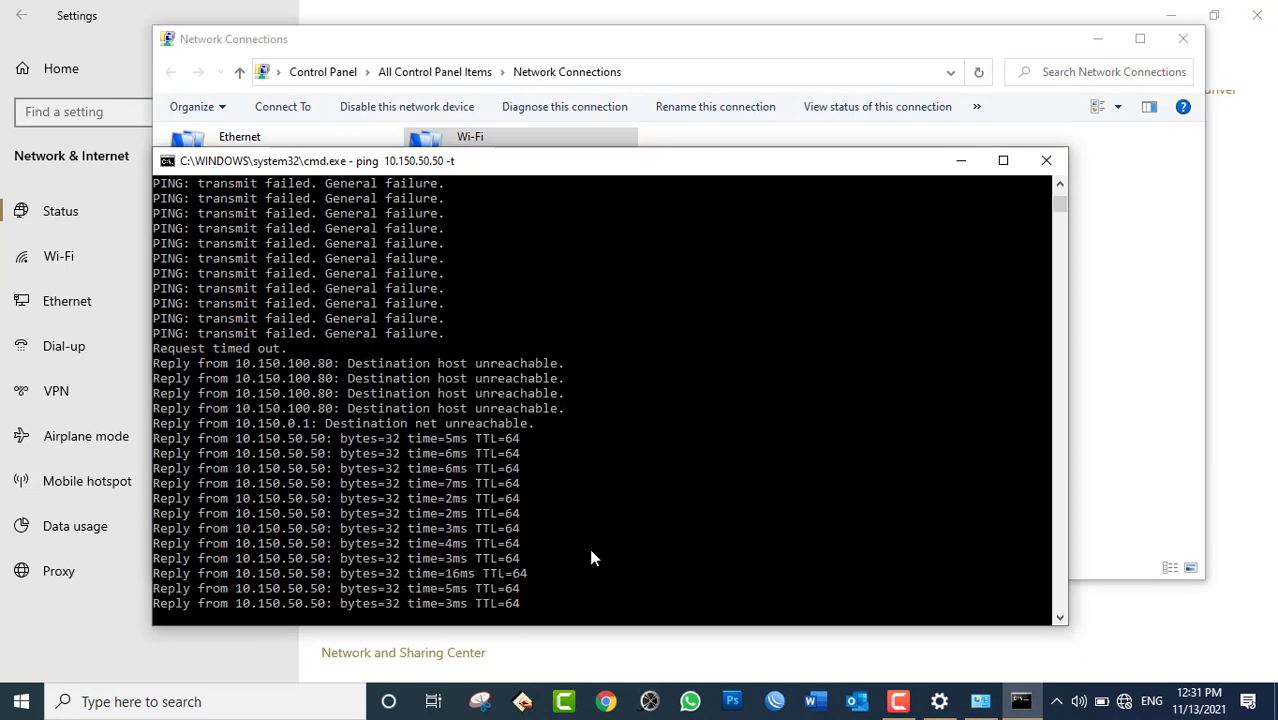
pyautogui.click(1043, 161)
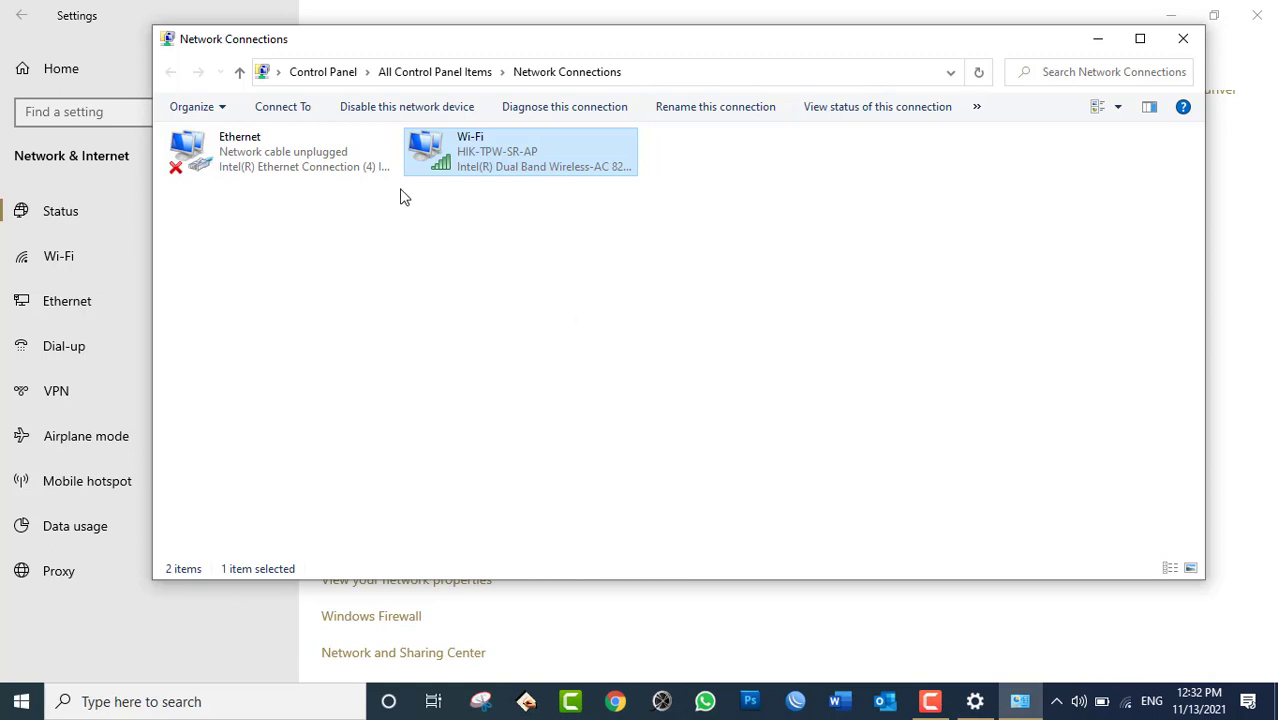
# Check the Ethernet and Wi-Fi adapters, then close the Network Connections window.
pyautogui.click(305, 153)
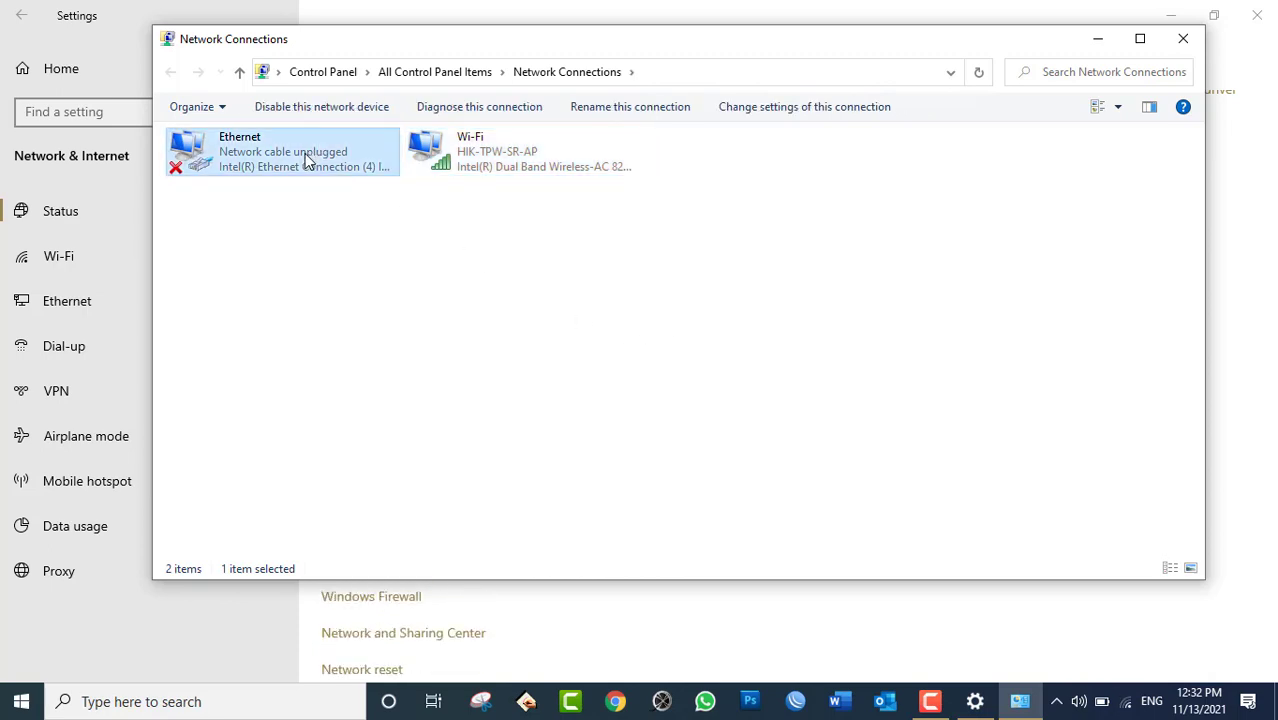
pyautogui.click(488, 170)
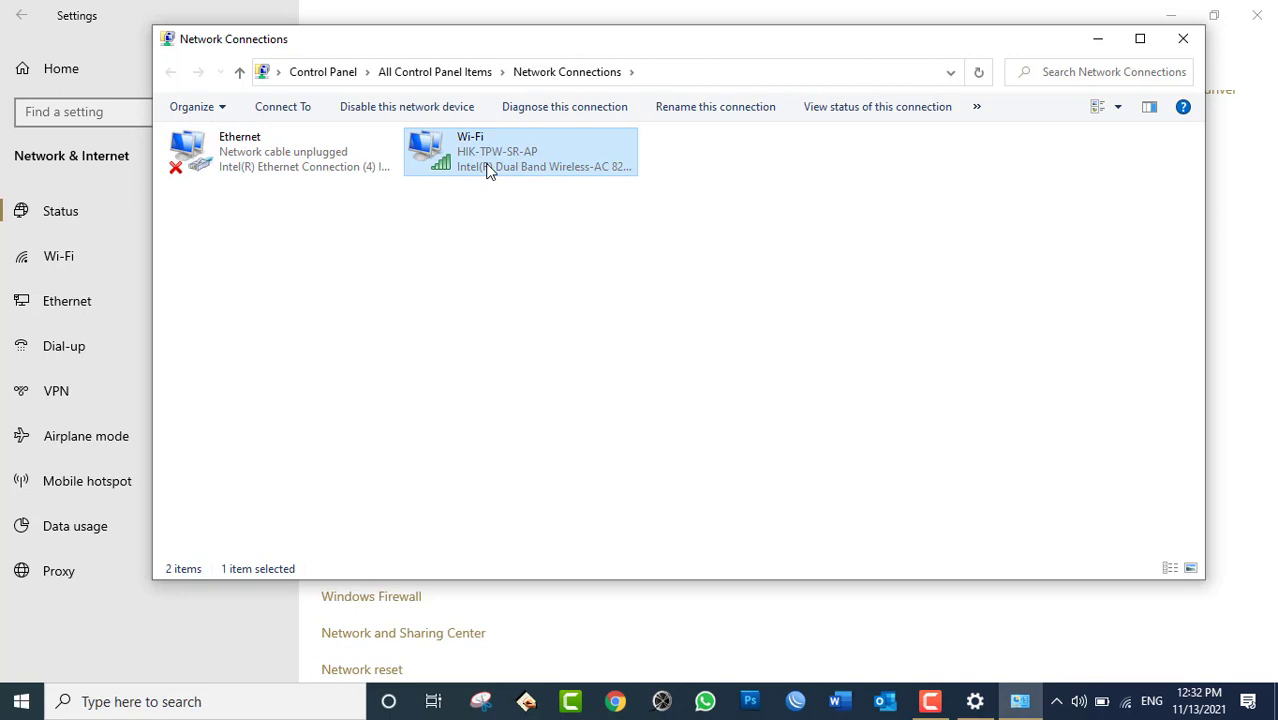
pyautogui.click(1182, 38)
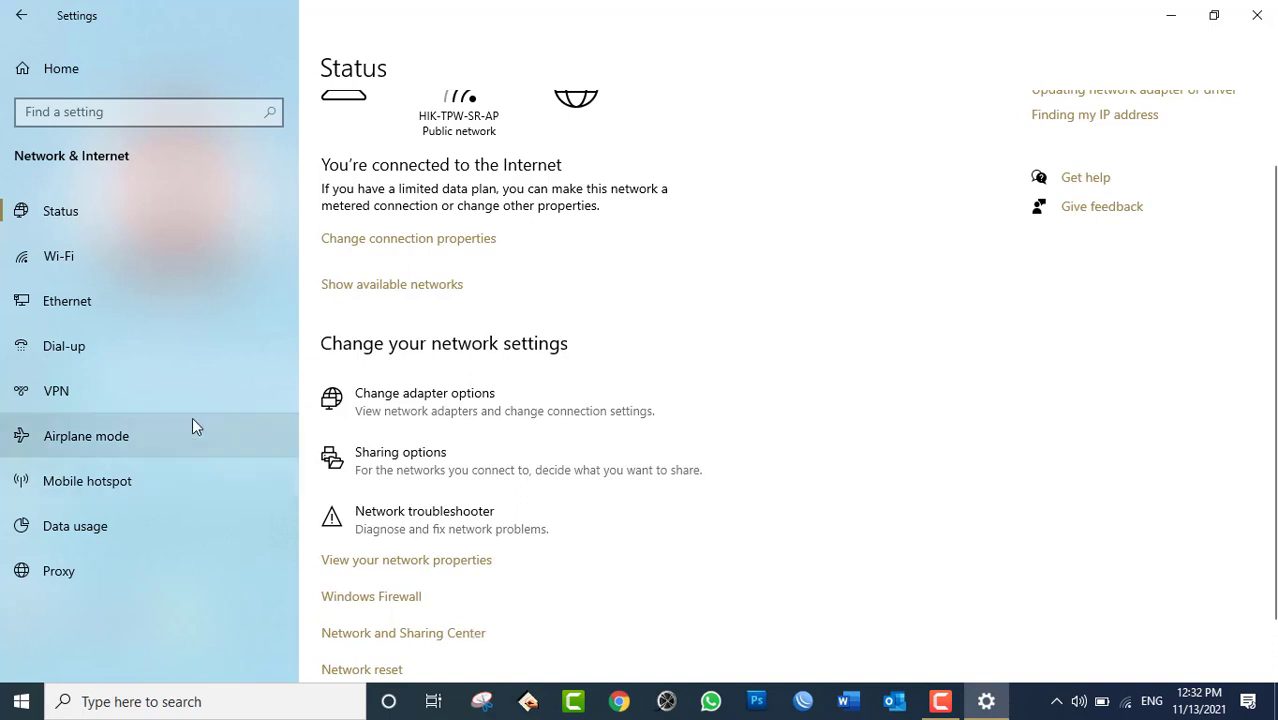
# Toggle Wi-Fi off and back on, then connect to HIK-WIFI from the network flyout.
pyautogui.click(66, 261)
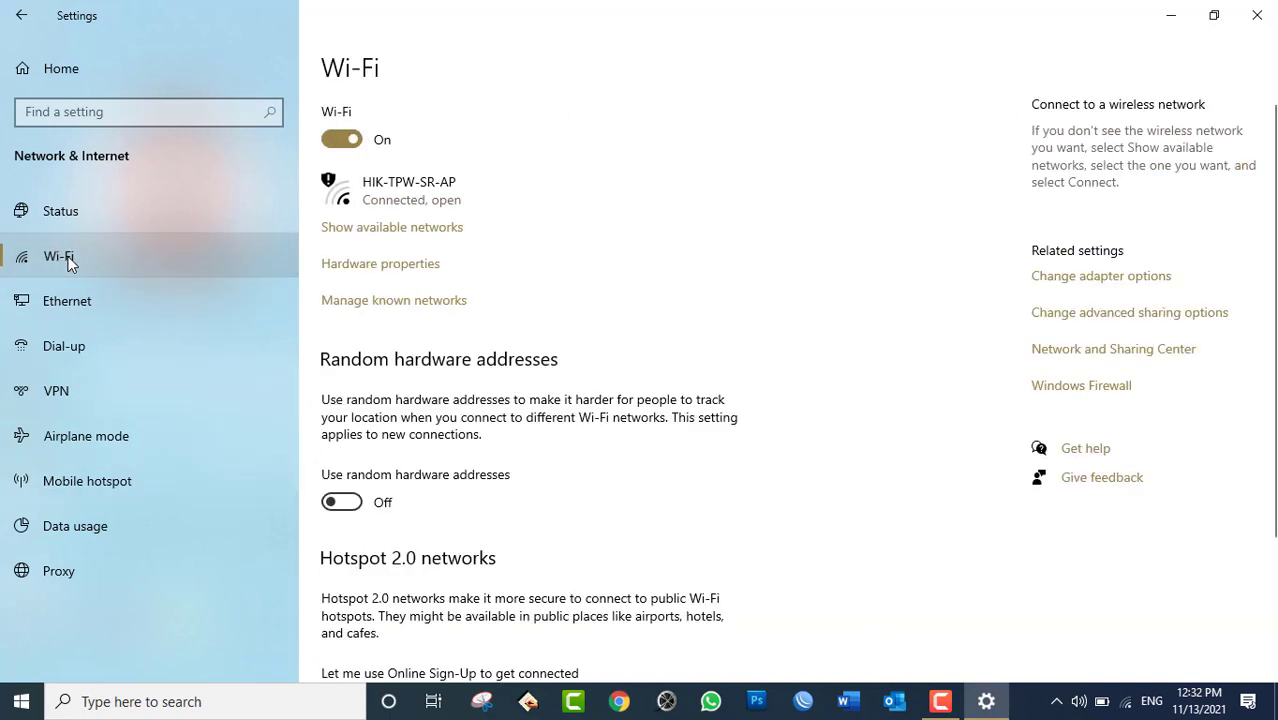
pyautogui.click(341, 139)
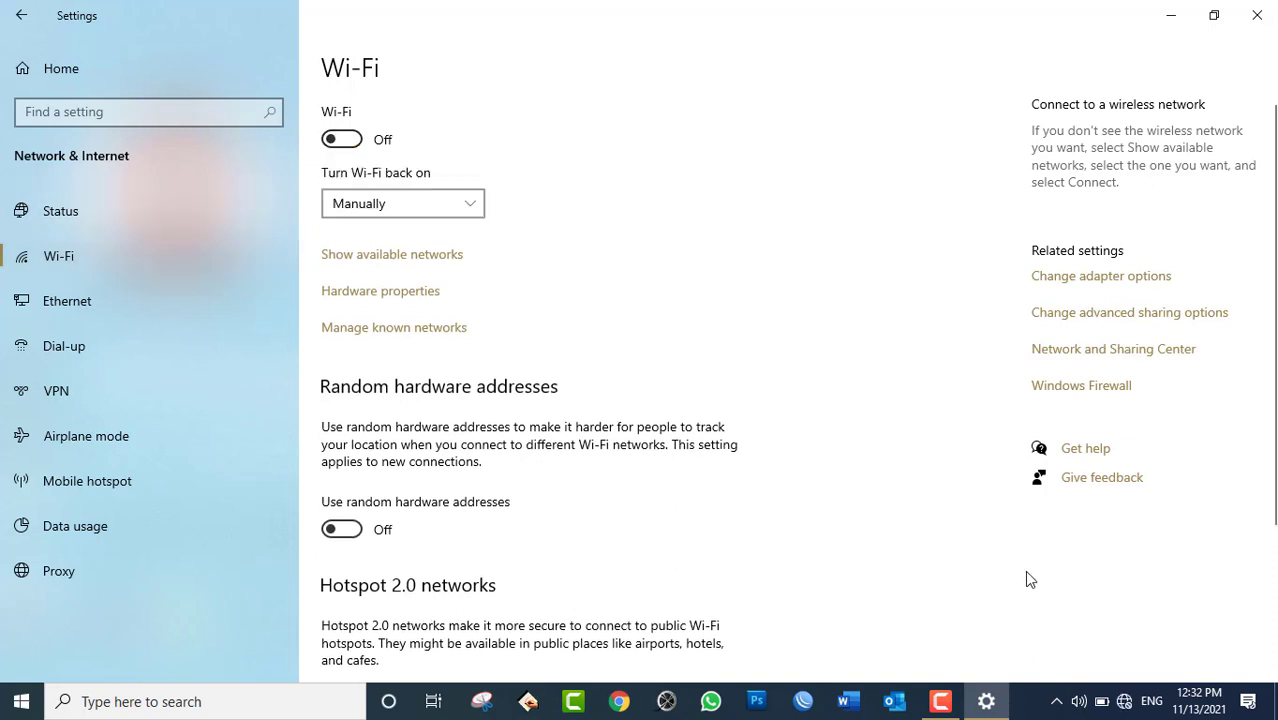
pyautogui.click(1100, 697)
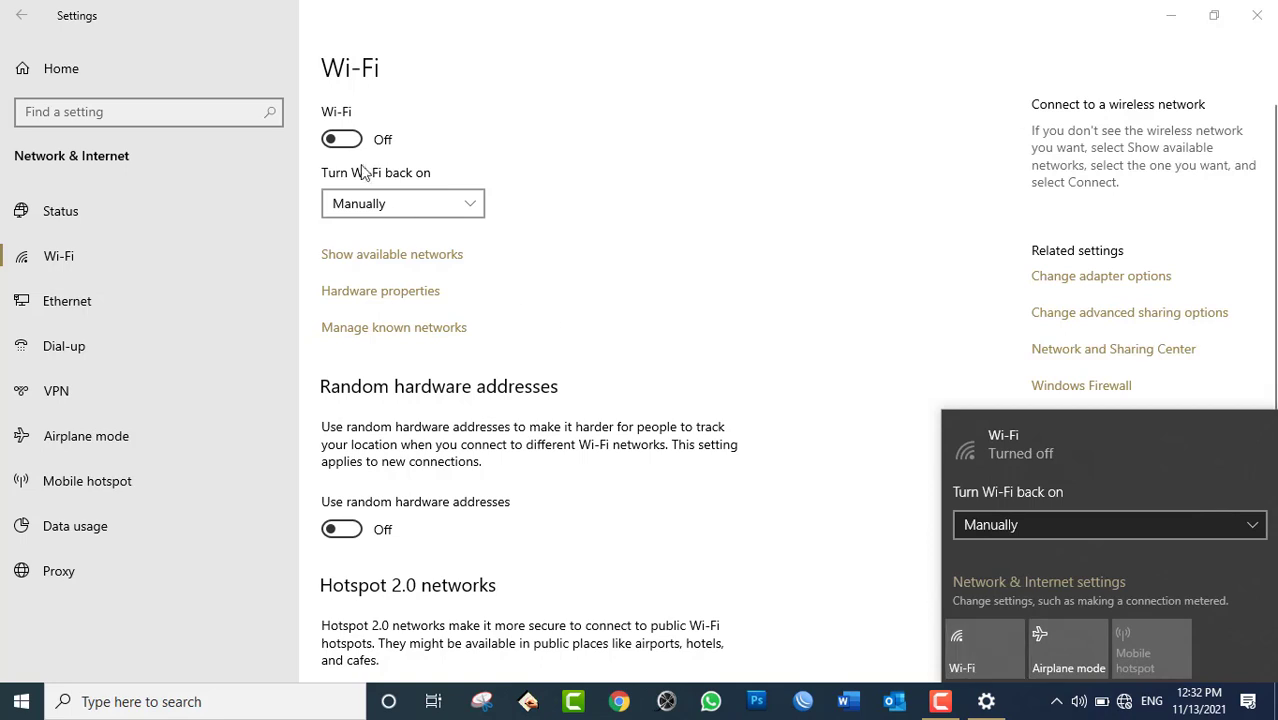
pyautogui.click(345, 139)
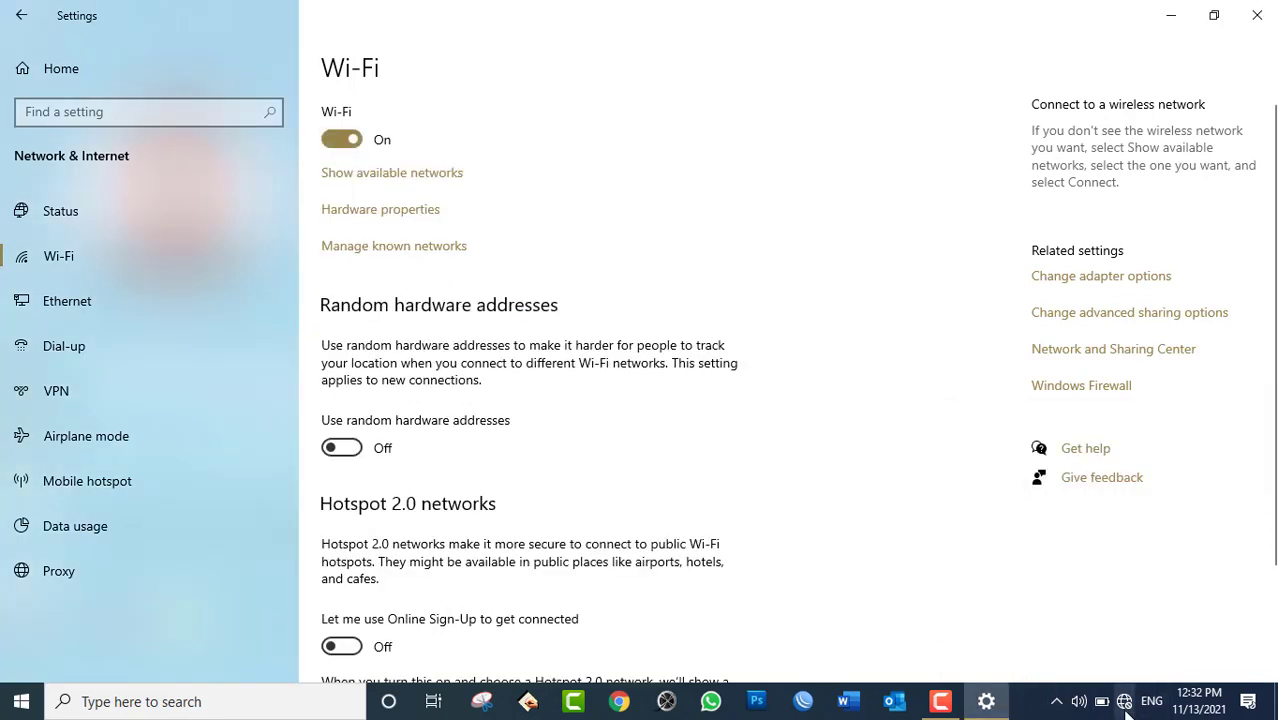
pyautogui.click(1124, 703)
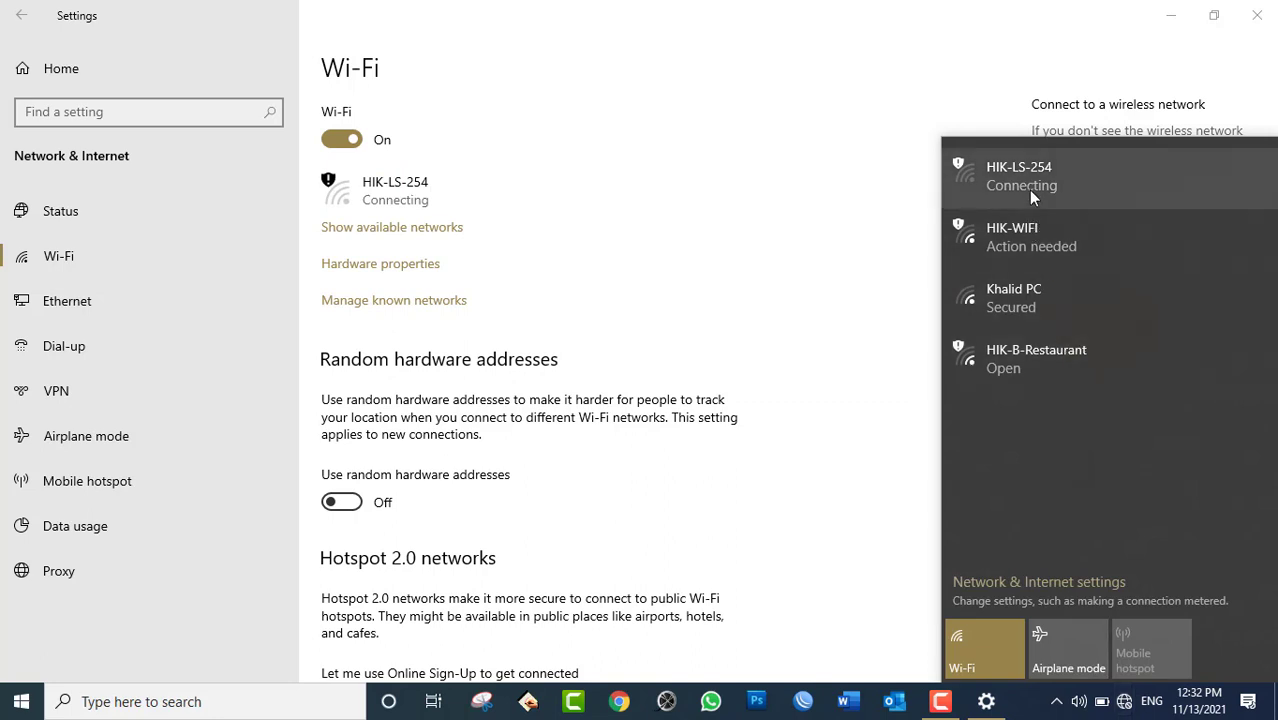
pyautogui.click(1017, 230)
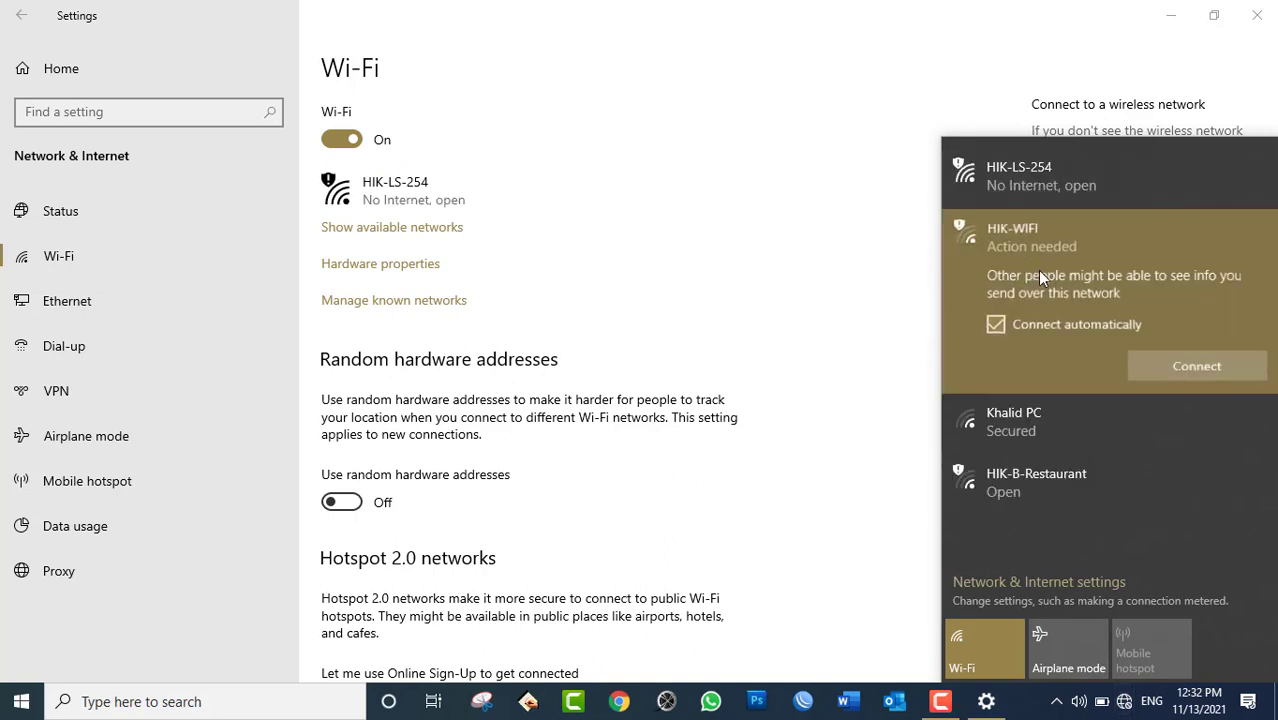
pyautogui.click(1162, 372)
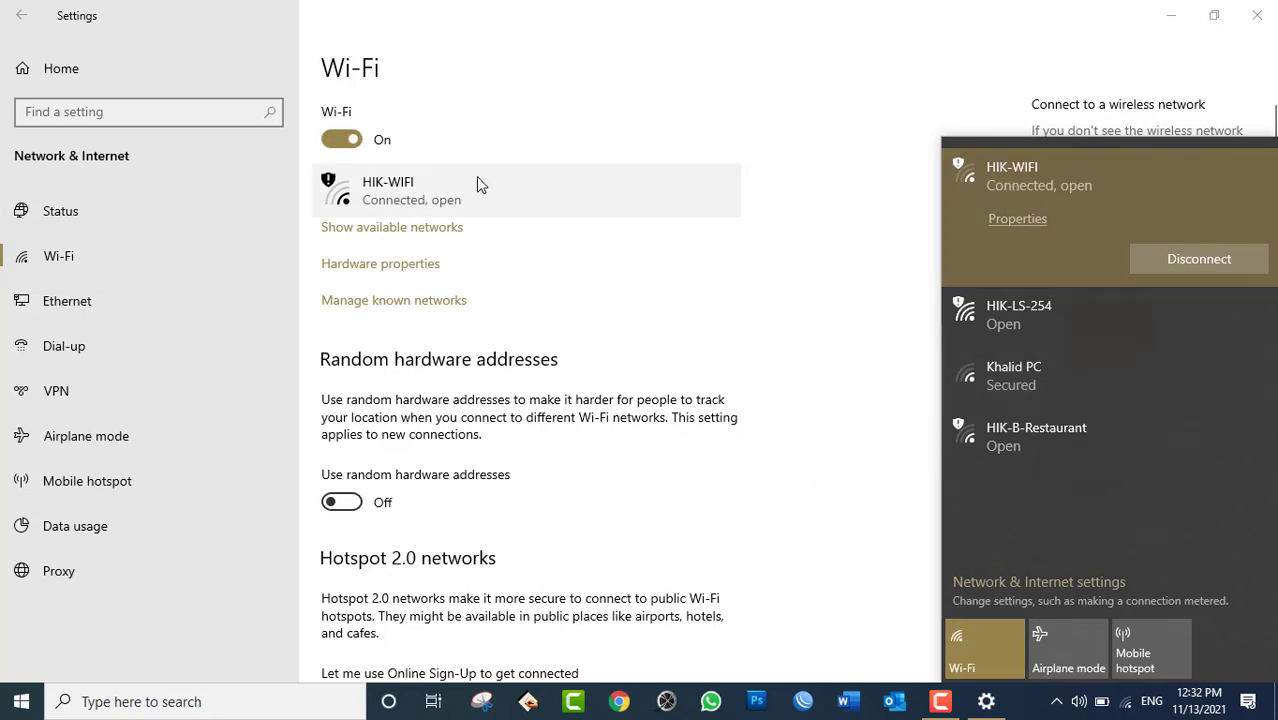
pyautogui.click(566, 88)
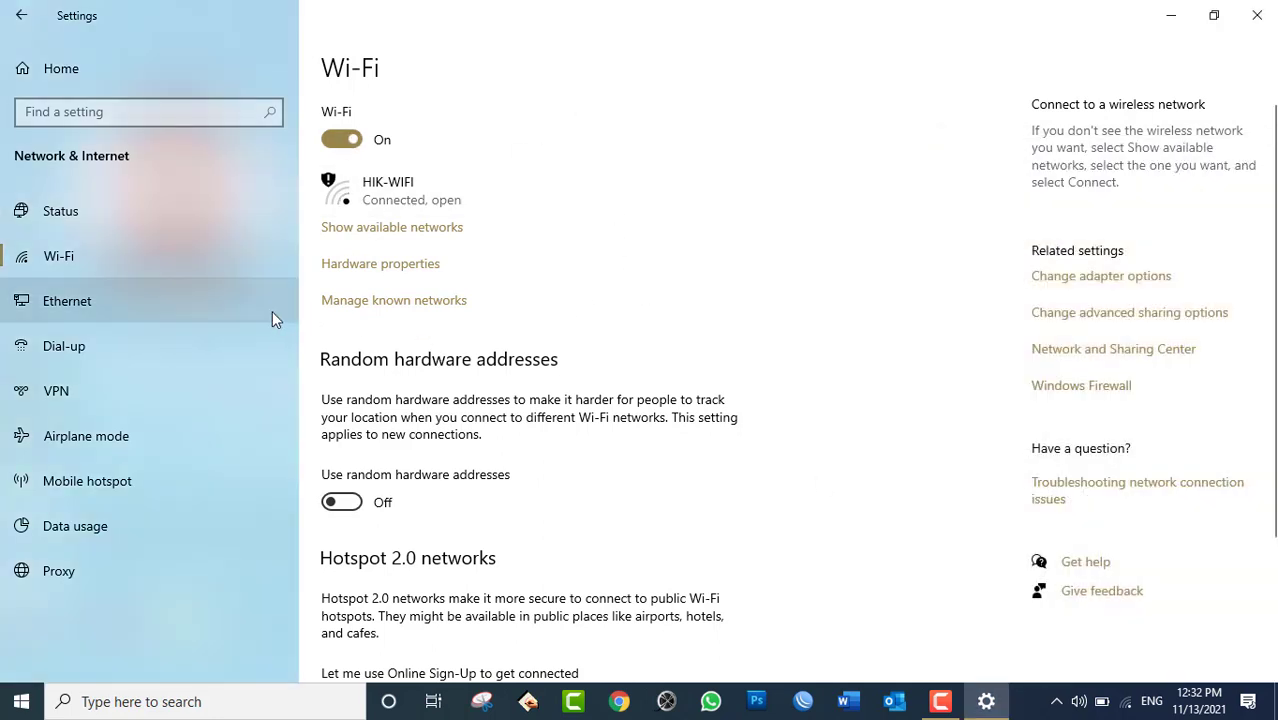
# Go from the Ethernet page to the Airplane mode settings page.
pyautogui.click(116, 312)
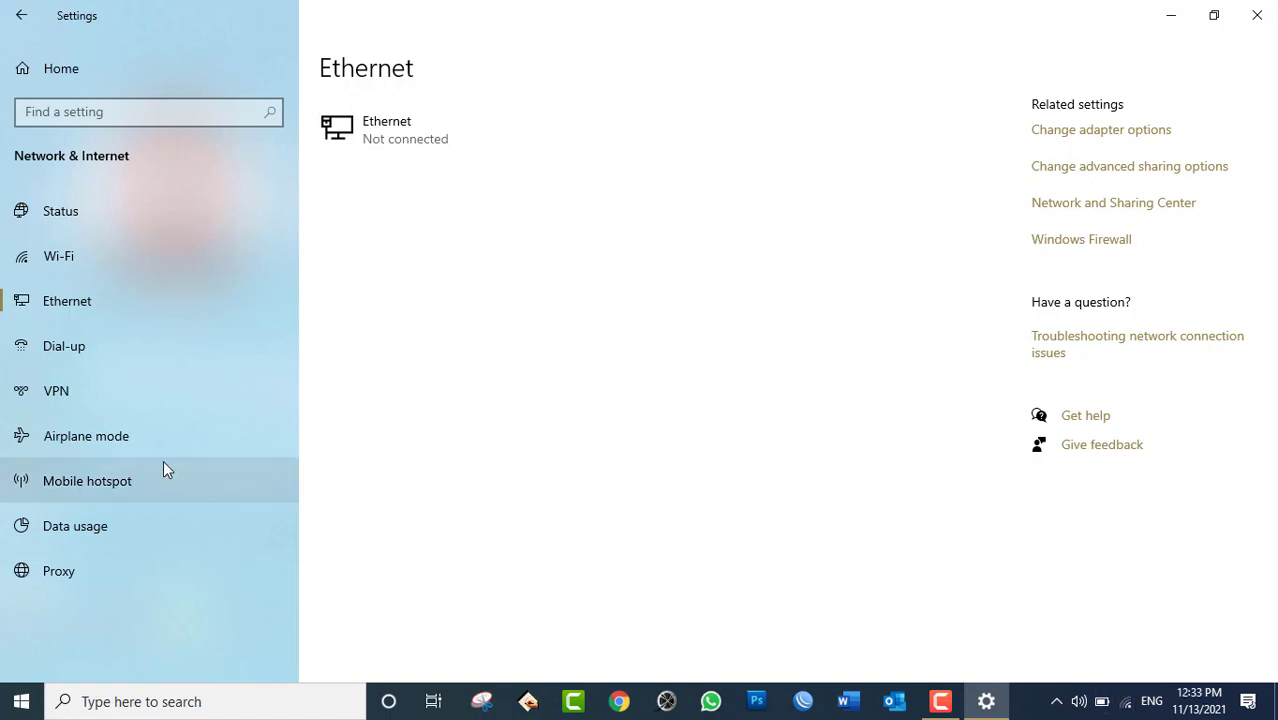
pyautogui.click(124, 437)
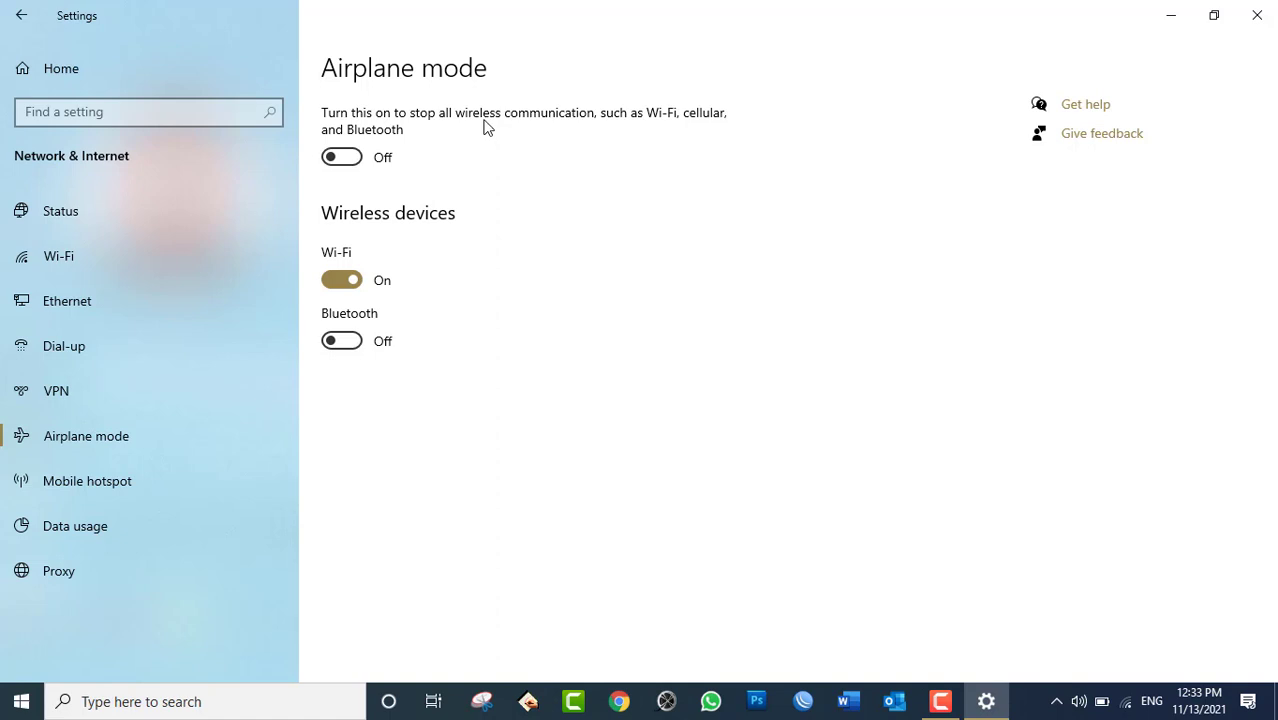
# Toggle Airplane mode on and back off, then switch Bluetooth on.
pyautogui.click(360, 157)
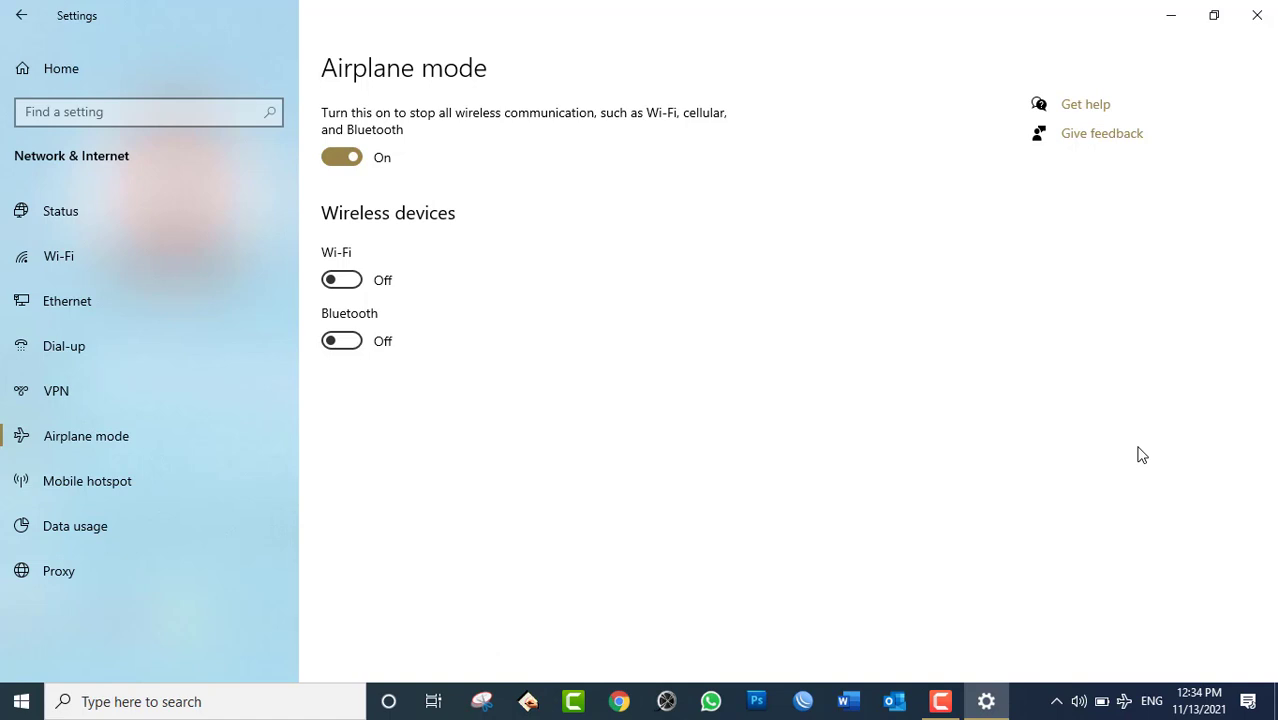
pyautogui.click(338, 158)
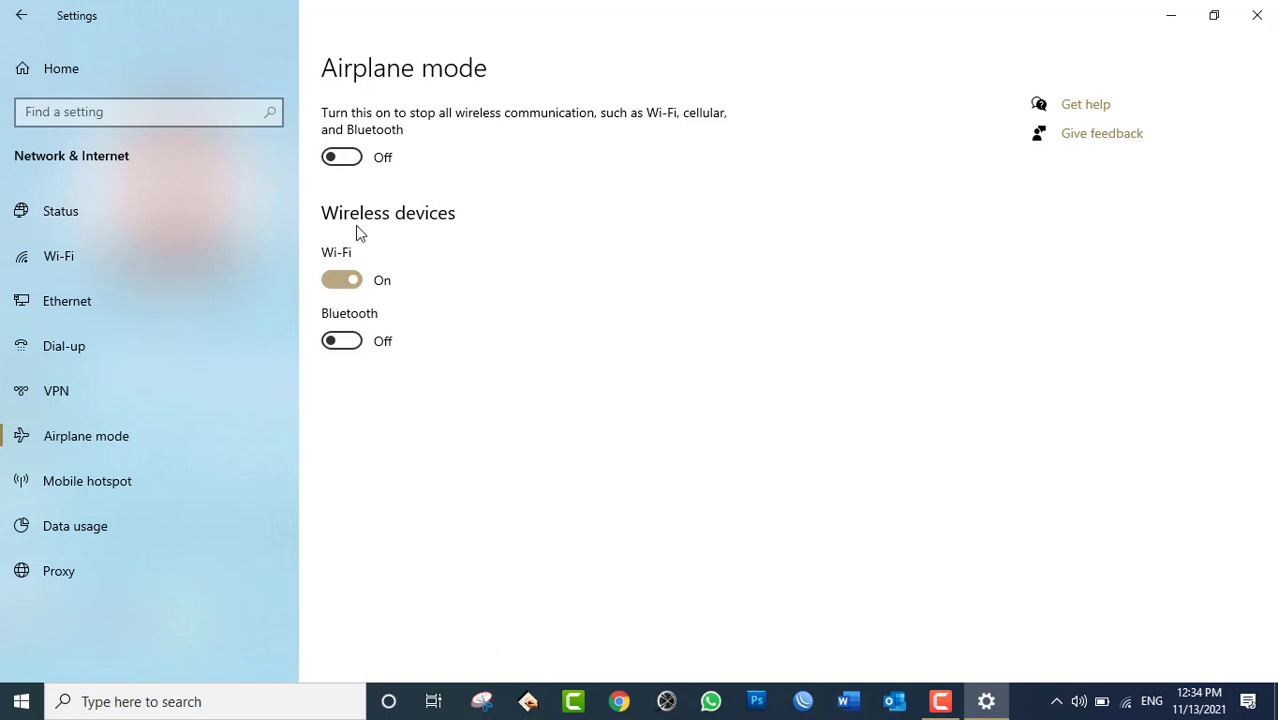
pyautogui.click(1056, 701)
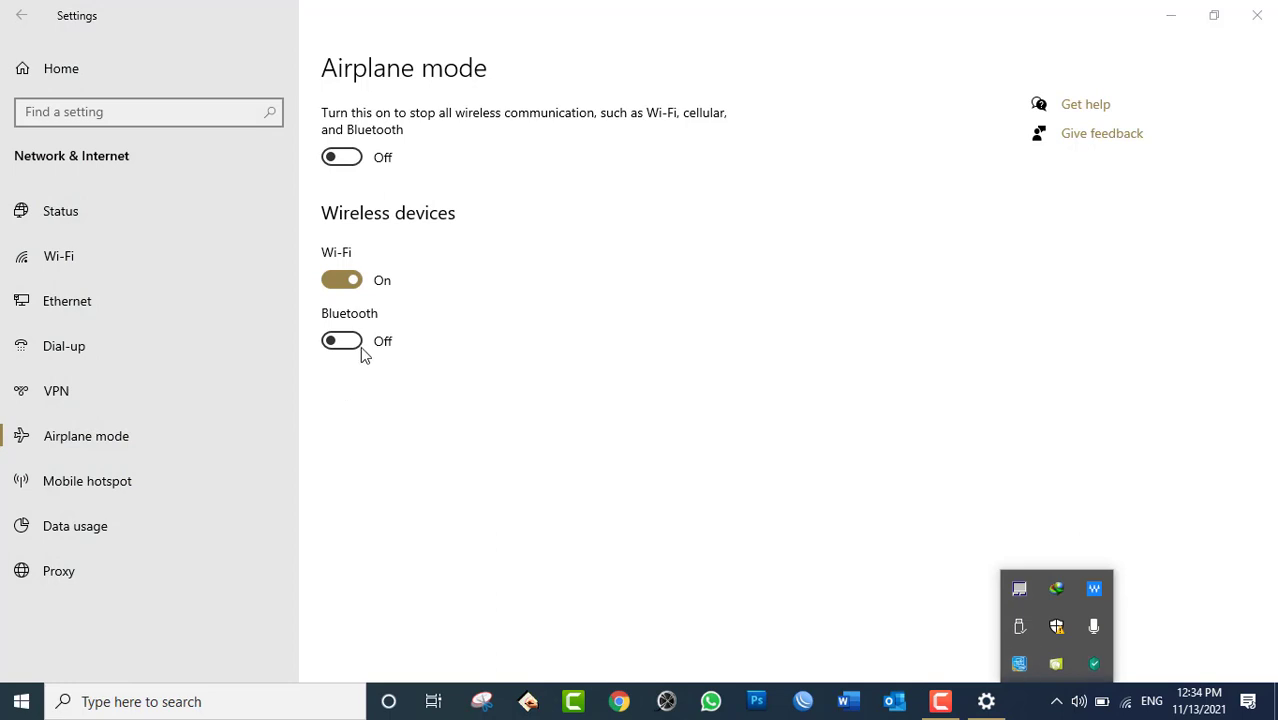
pyautogui.click(356, 345)
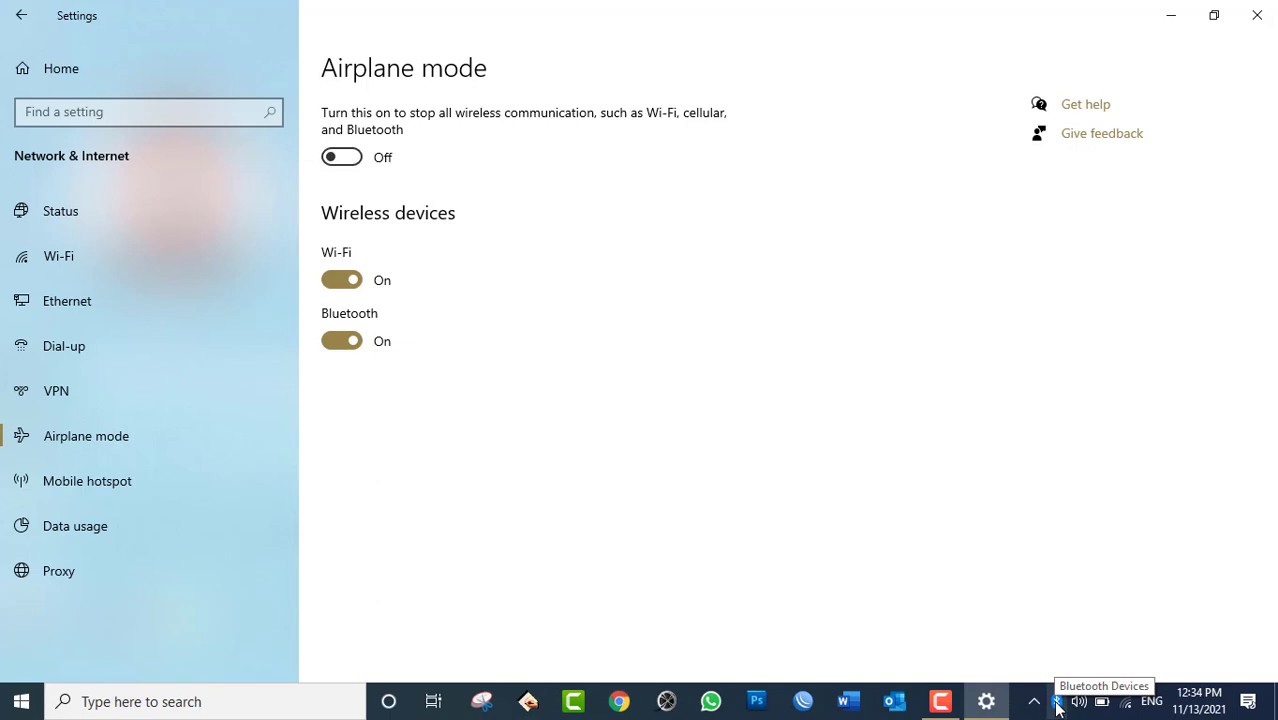
# Minimize and restore Settings from the taskbar, then click the Bluetooth toggle again.
pyautogui.click(1057, 702)
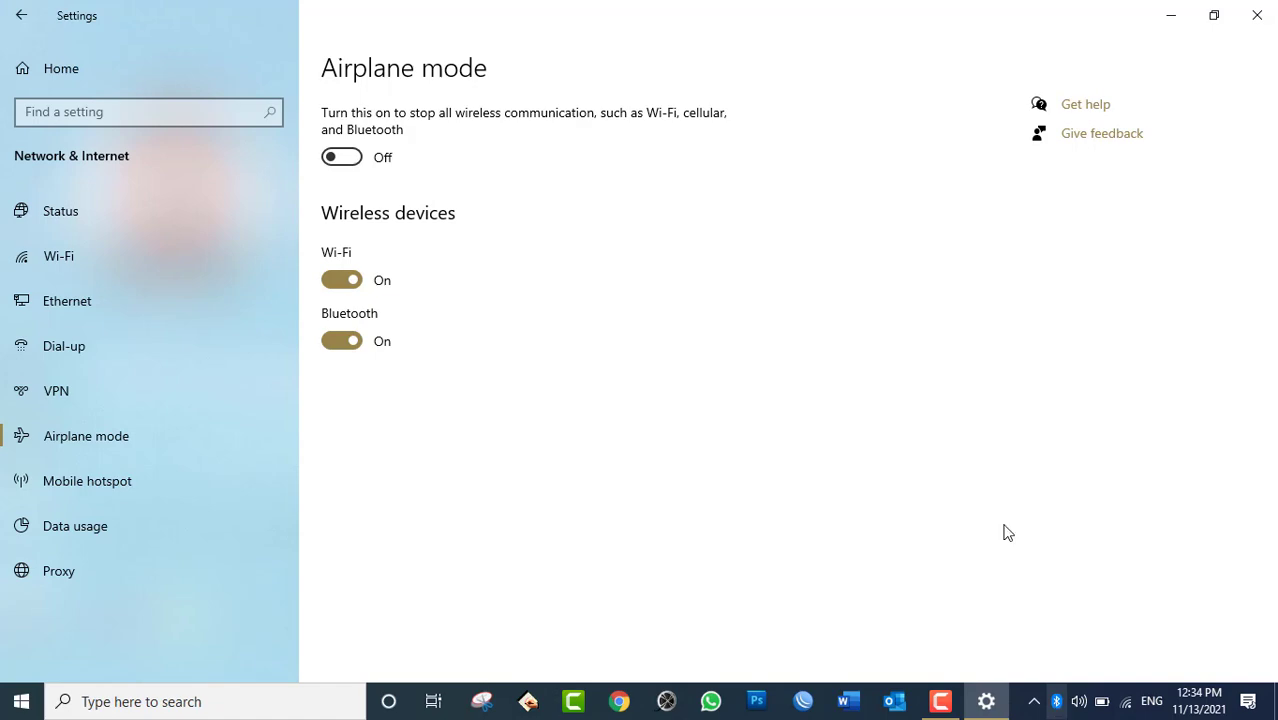
pyautogui.click(1173, 14)
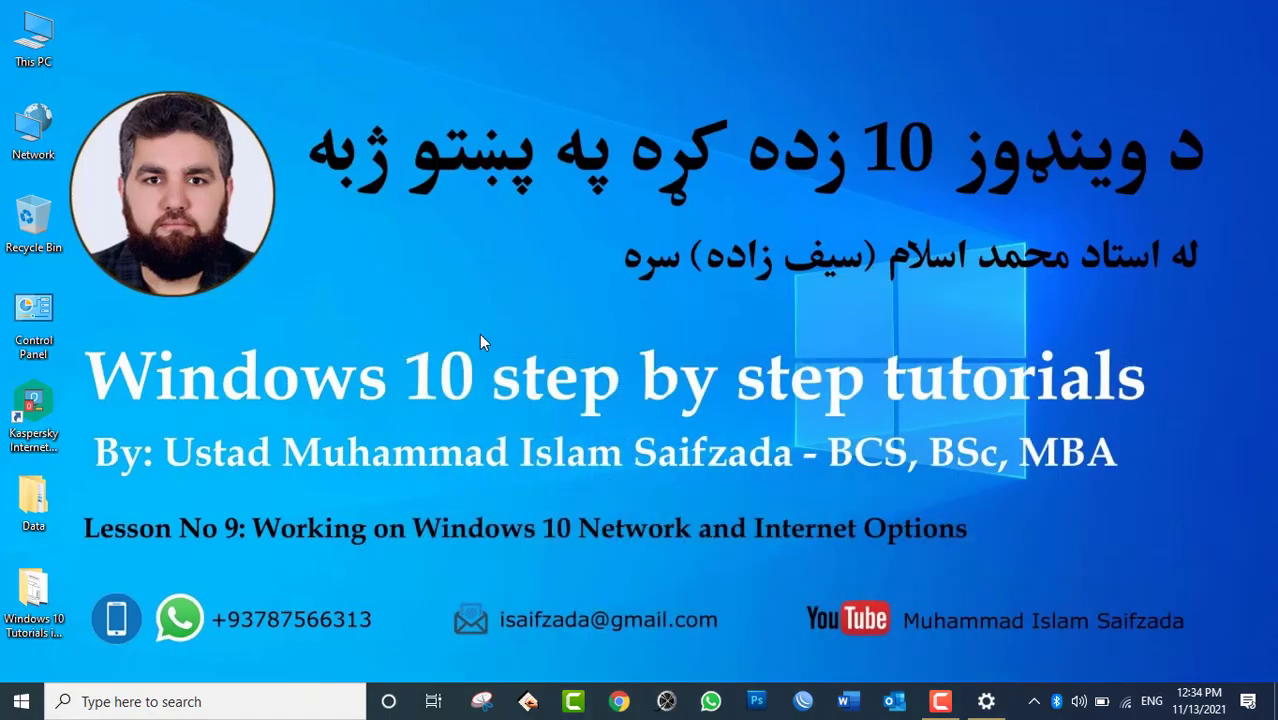
pyautogui.click(1035, 702)
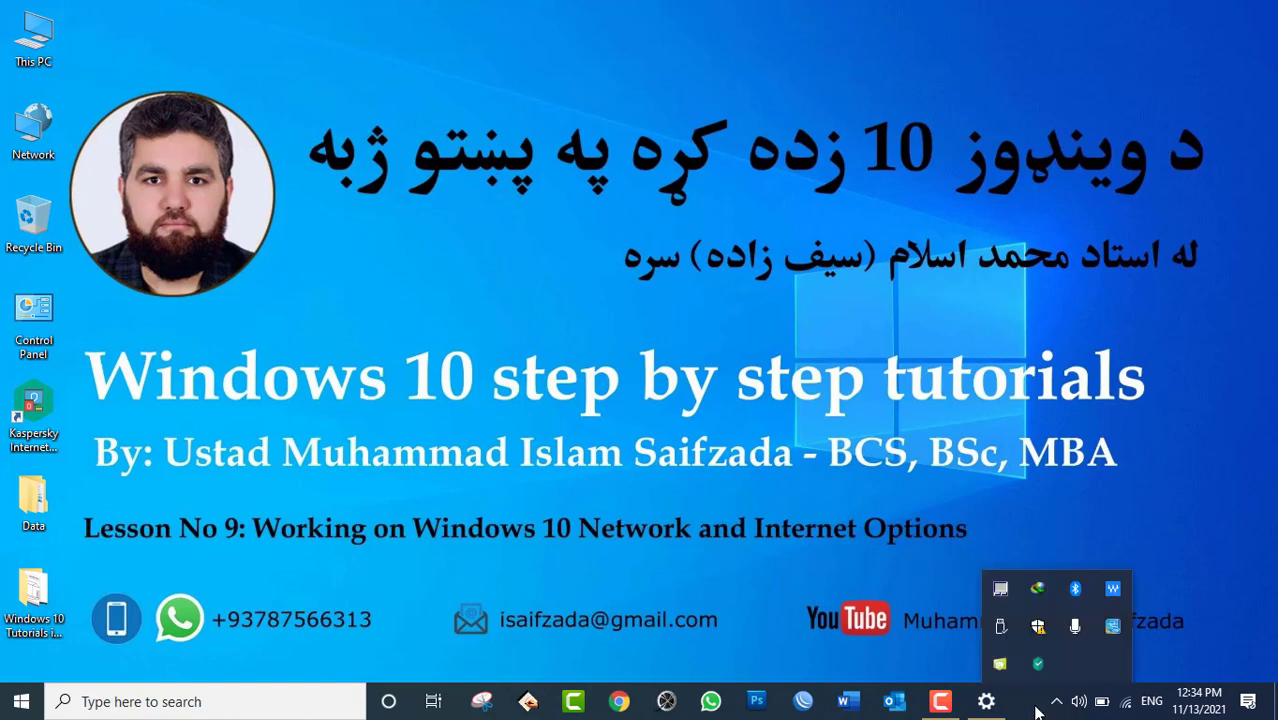
pyautogui.click(986, 701)
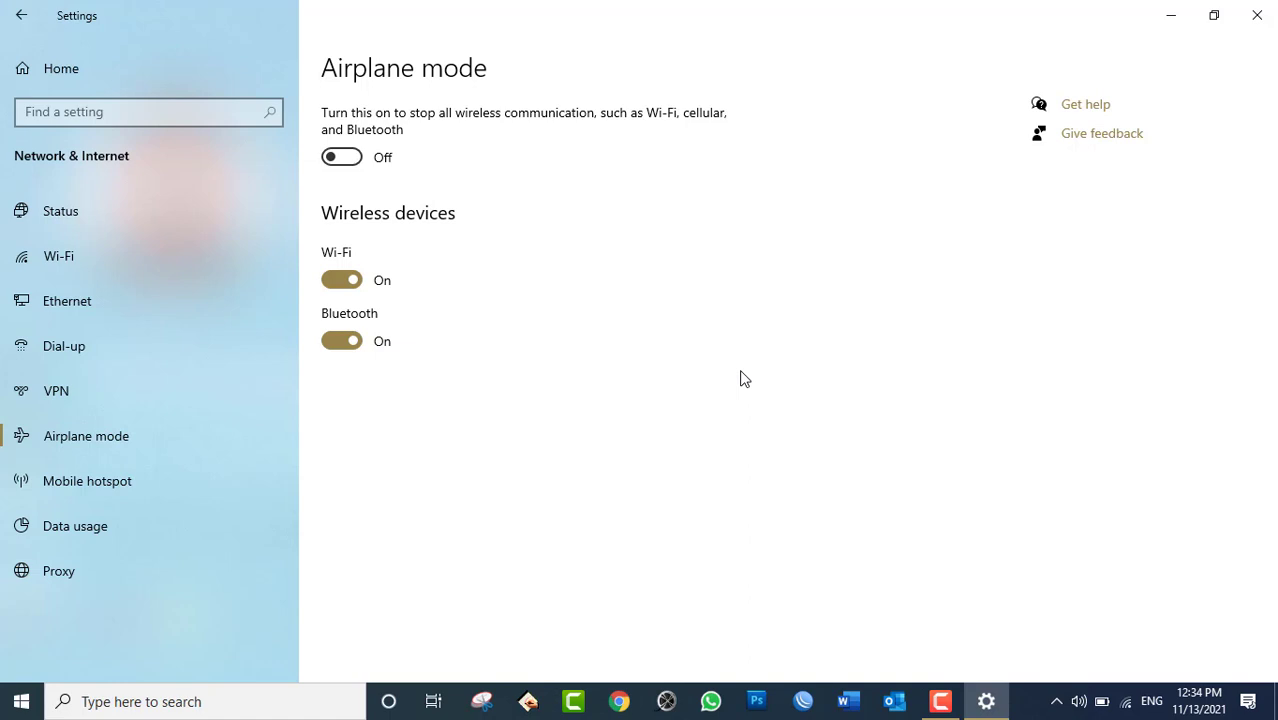
pyautogui.click(358, 342)
# Search 'Blu' to reach Bluetooth & other devices and remove the beats studio³ wireless headphones.
pyautogui.click(200, 702)
pyautogui.write('Blu')
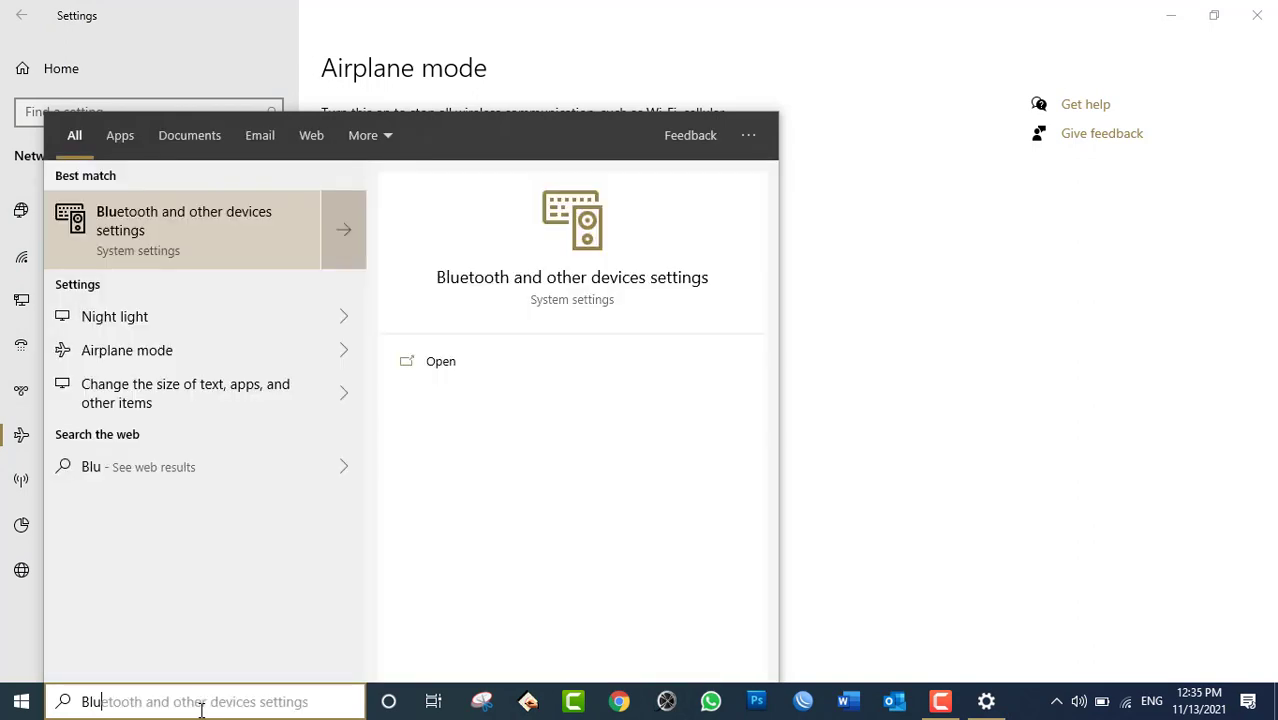
pyautogui.click(202, 232)
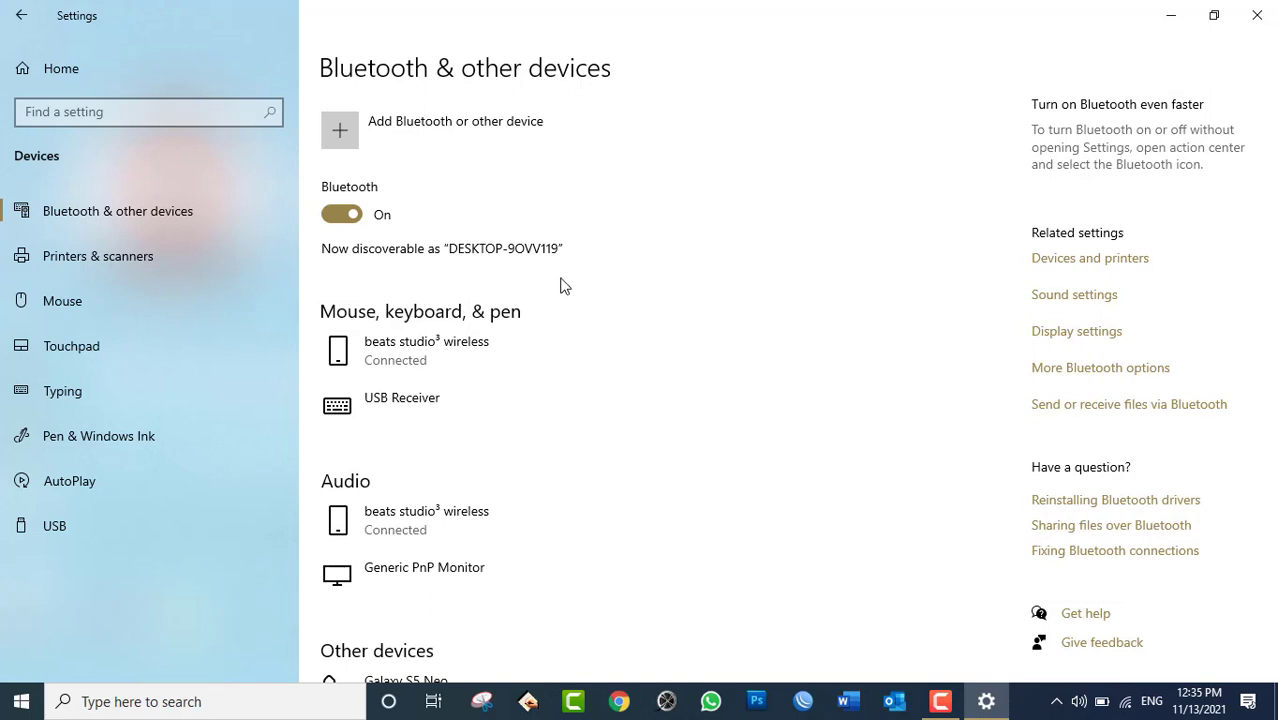
pyautogui.click(475, 352)
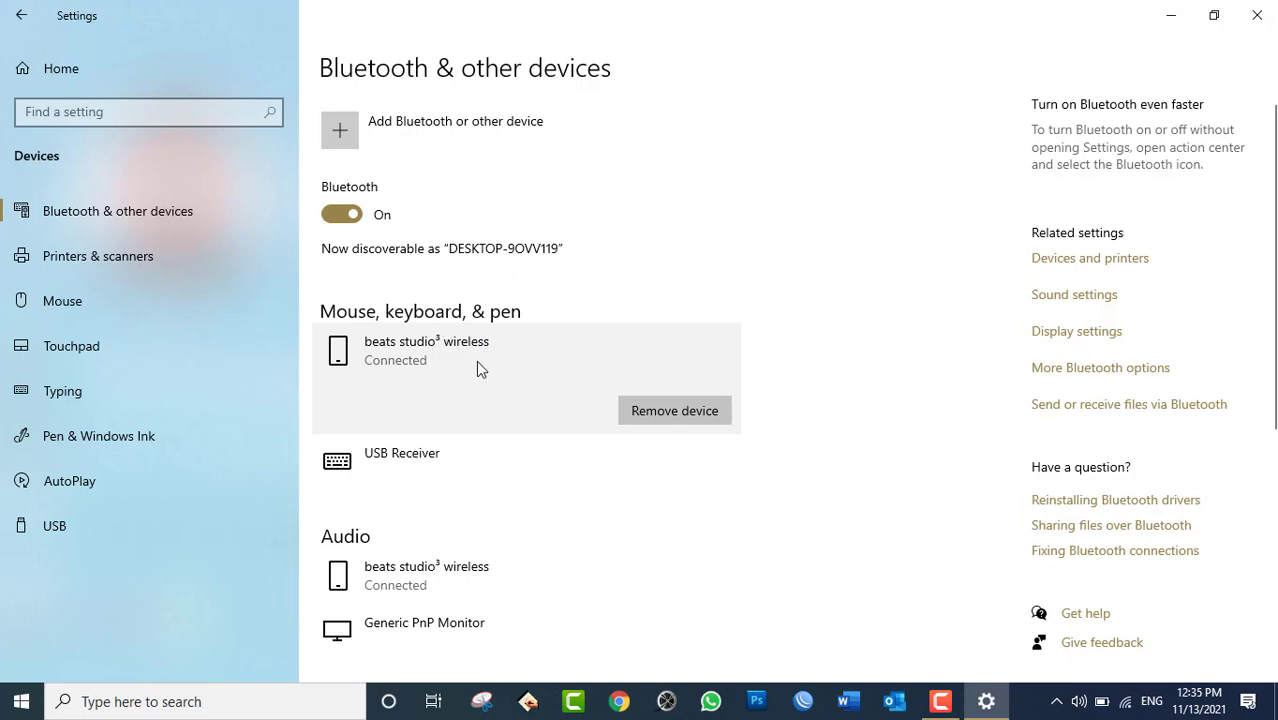
pyautogui.click(651, 413)
pyautogui.click(718, 368)
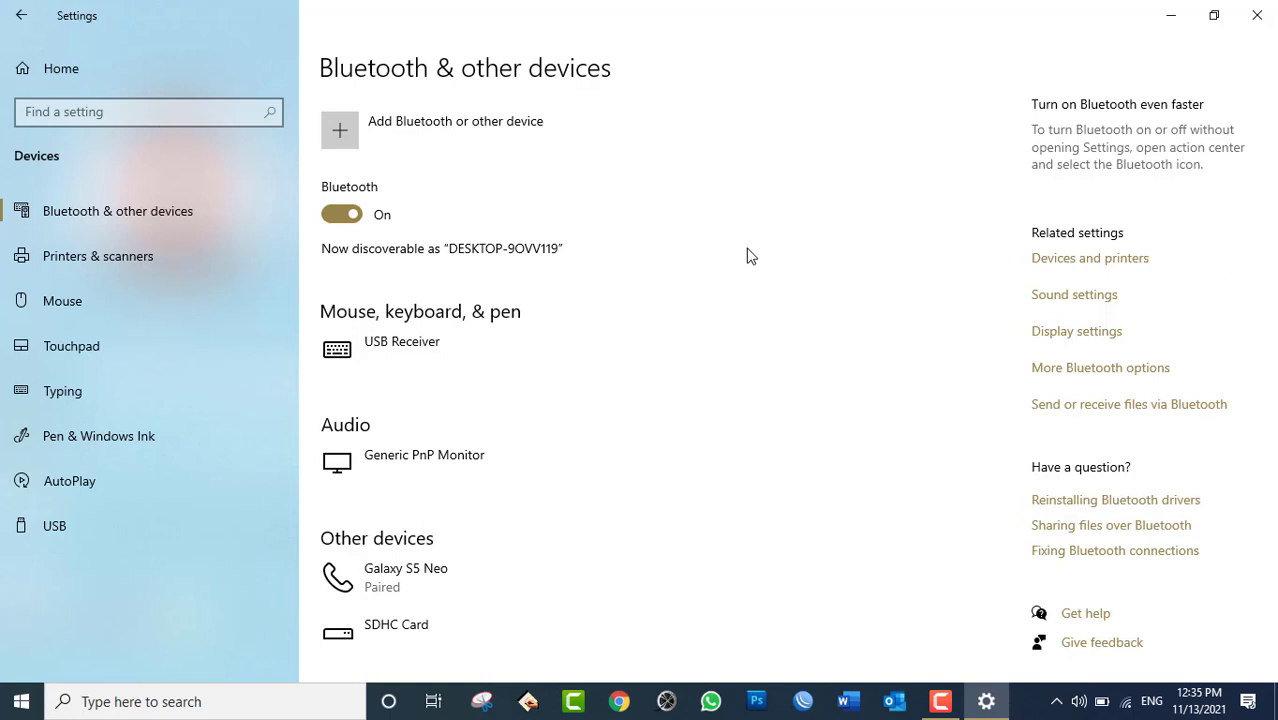
# Remove the Galaxy S5 Neo from Other devices, then minimise Settings to show the desktop.
pyautogui.click(420, 585)
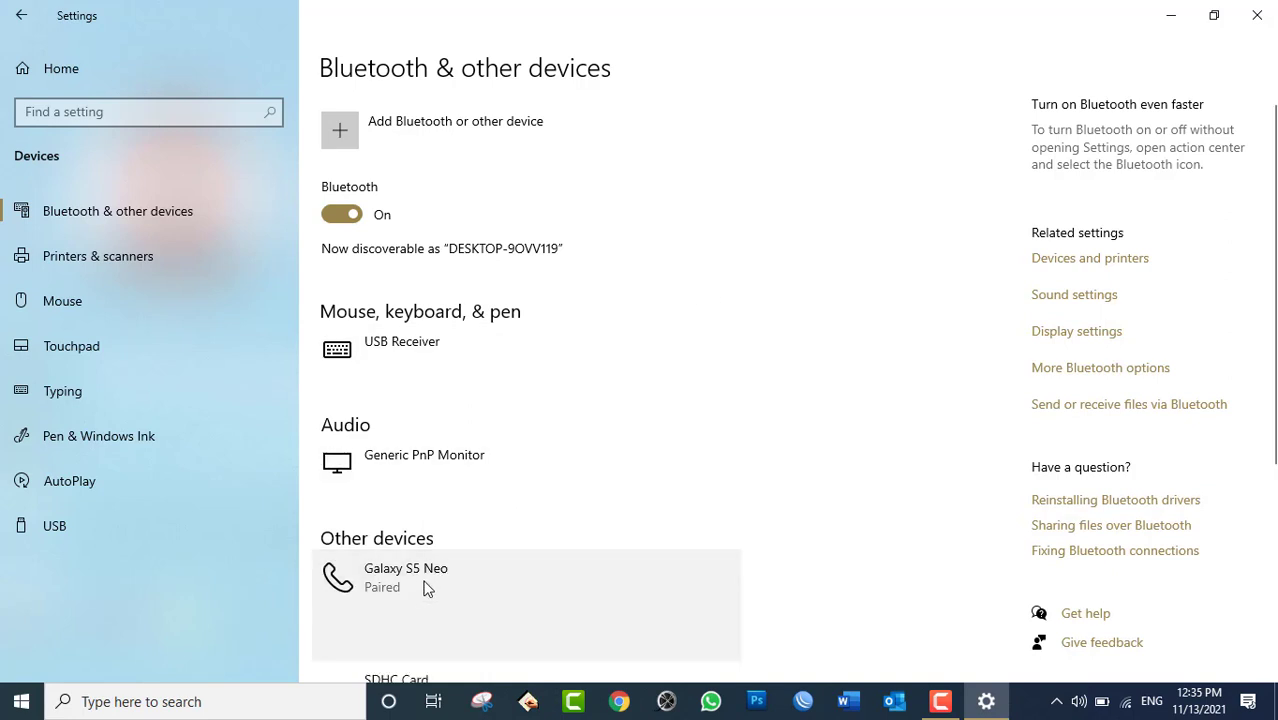
pyautogui.click(680, 637)
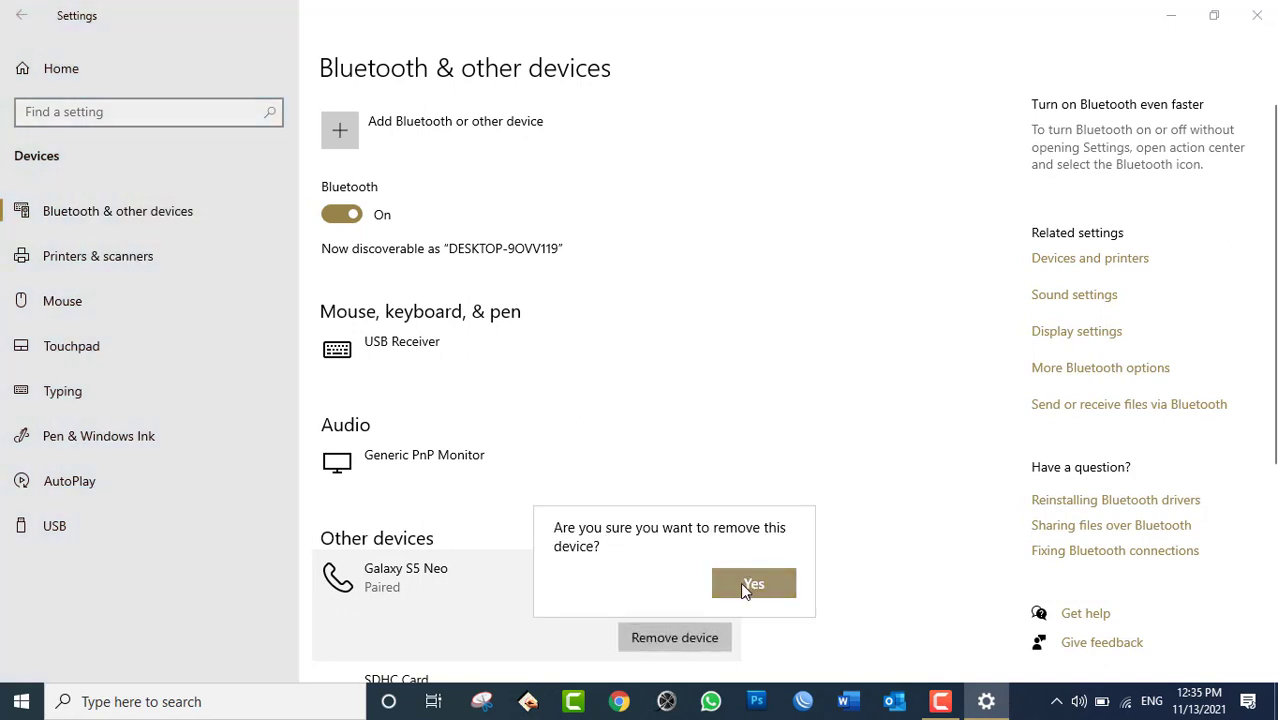
pyautogui.click(753, 584)
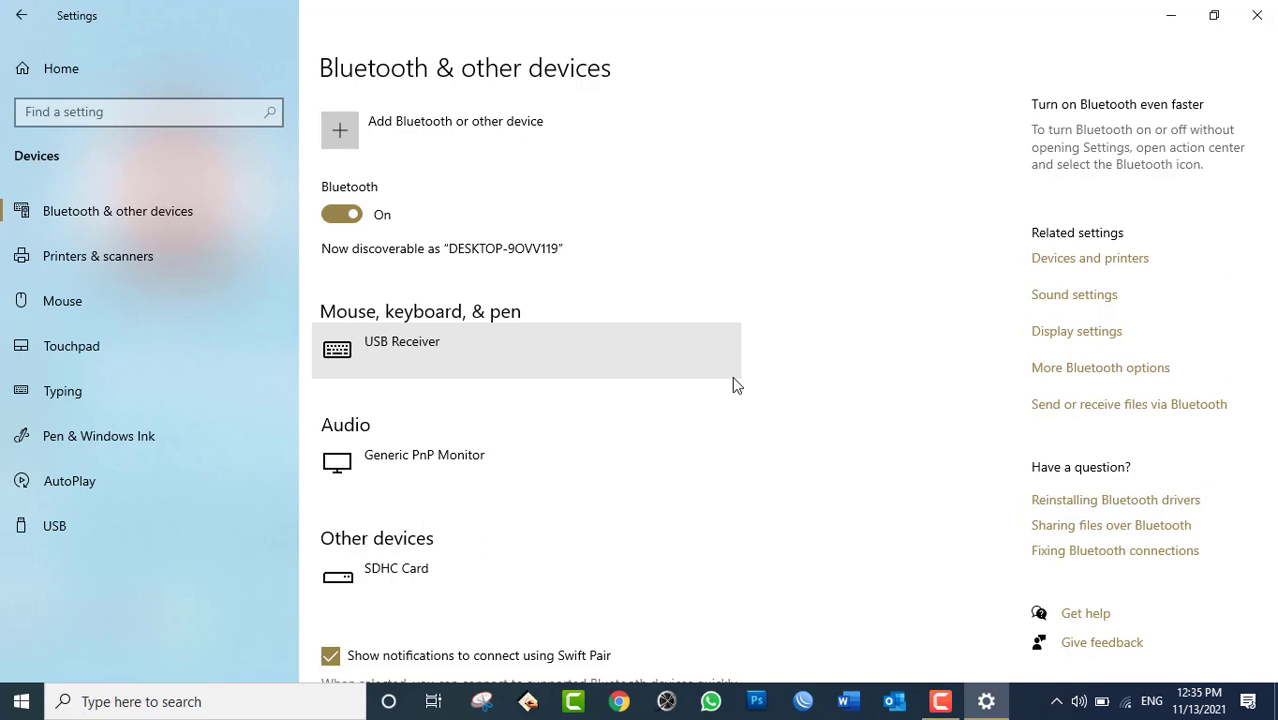
pyautogui.click(987, 704)
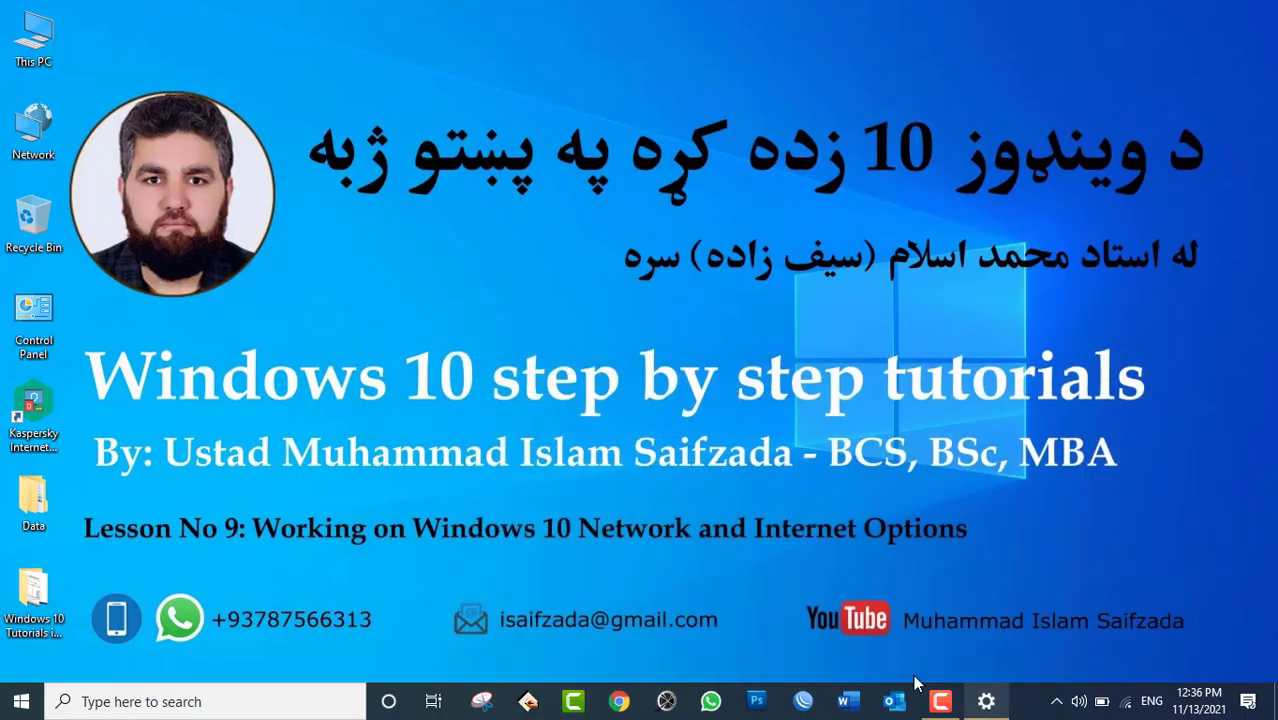
# View This PC's System properties showing computer name DESKTOP-9OVV119, then close the window.
pyautogui.rightClick(35, 42)
pyautogui.click(113, 312)
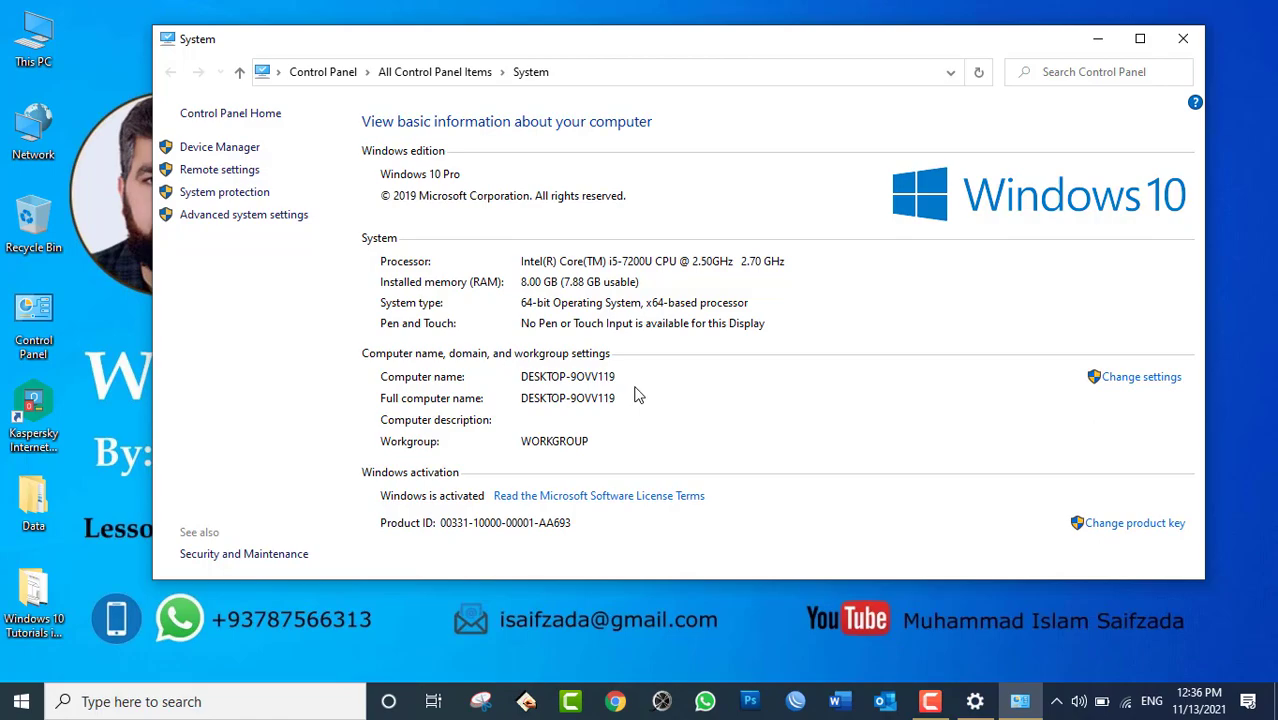
pyautogui.click(1180, 39)
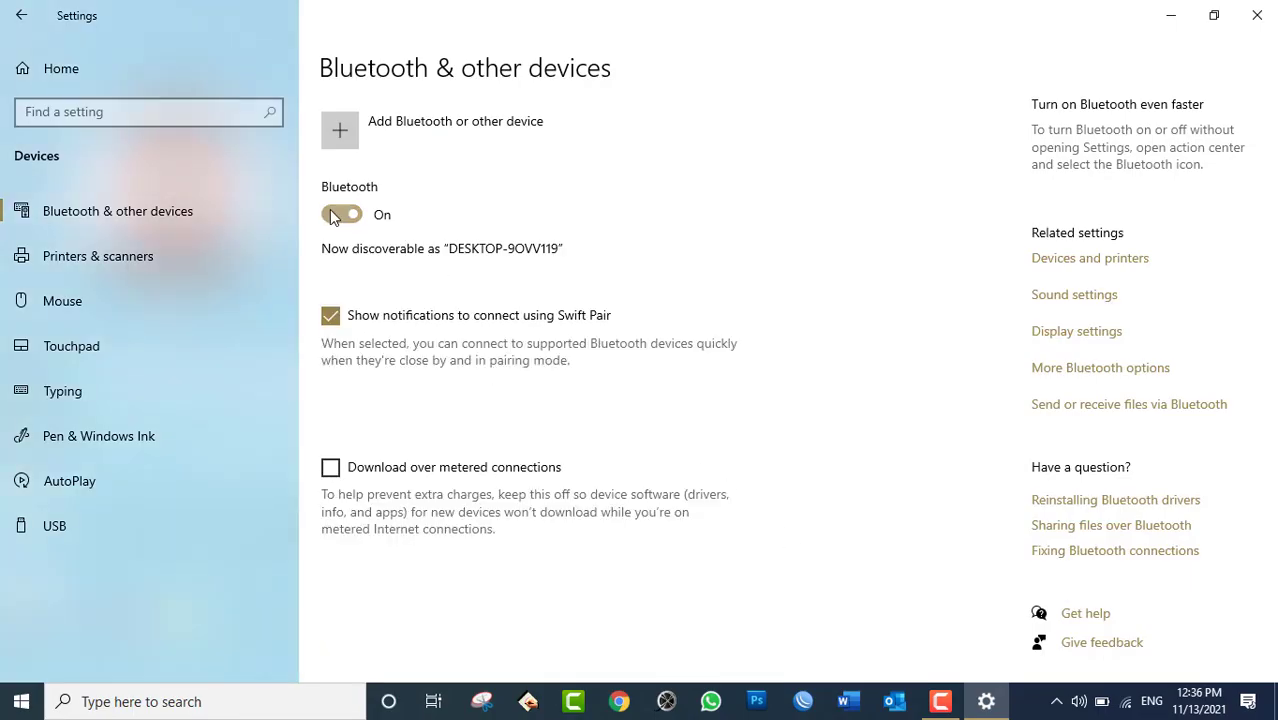
# Toggle Bluetooth off and on until the Galaxy S5 Neo setup notification appears.
pyautogui.click(343, 218)
pyautogui.click(343, 219)
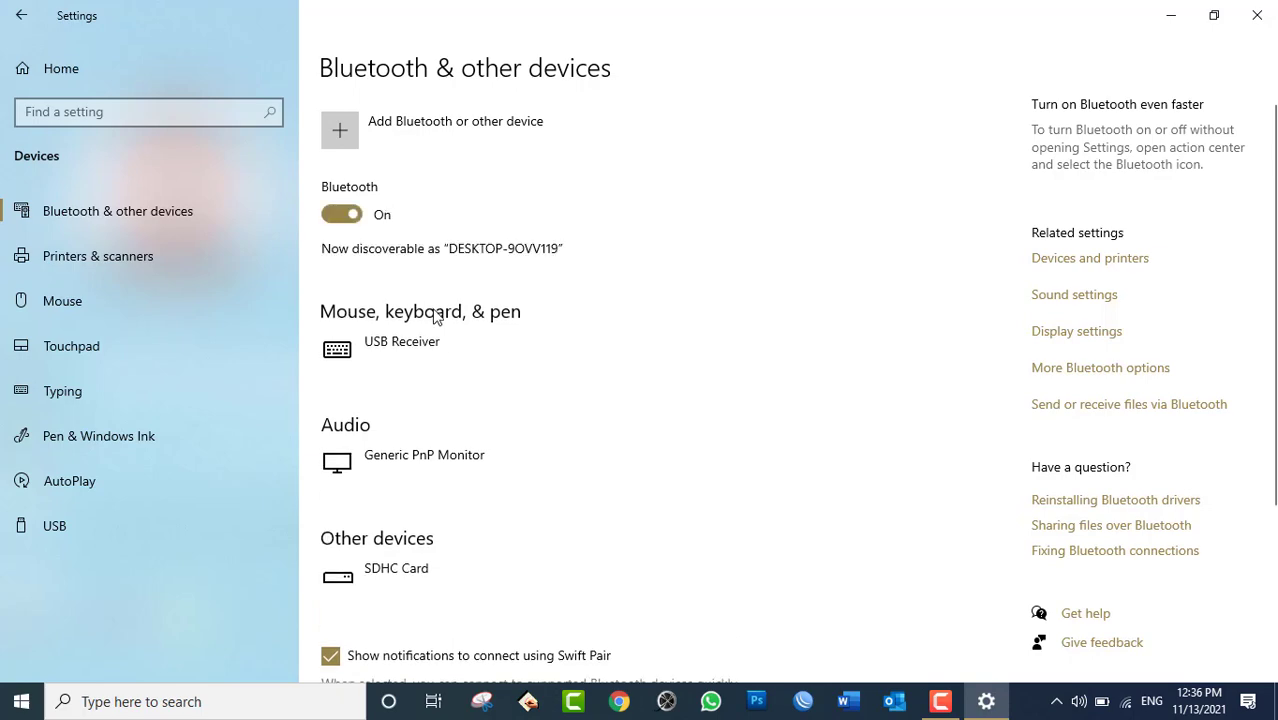
pyautogui.scroll(-3, 499, 522)
pyautogui.scroll(5, 499, 522)
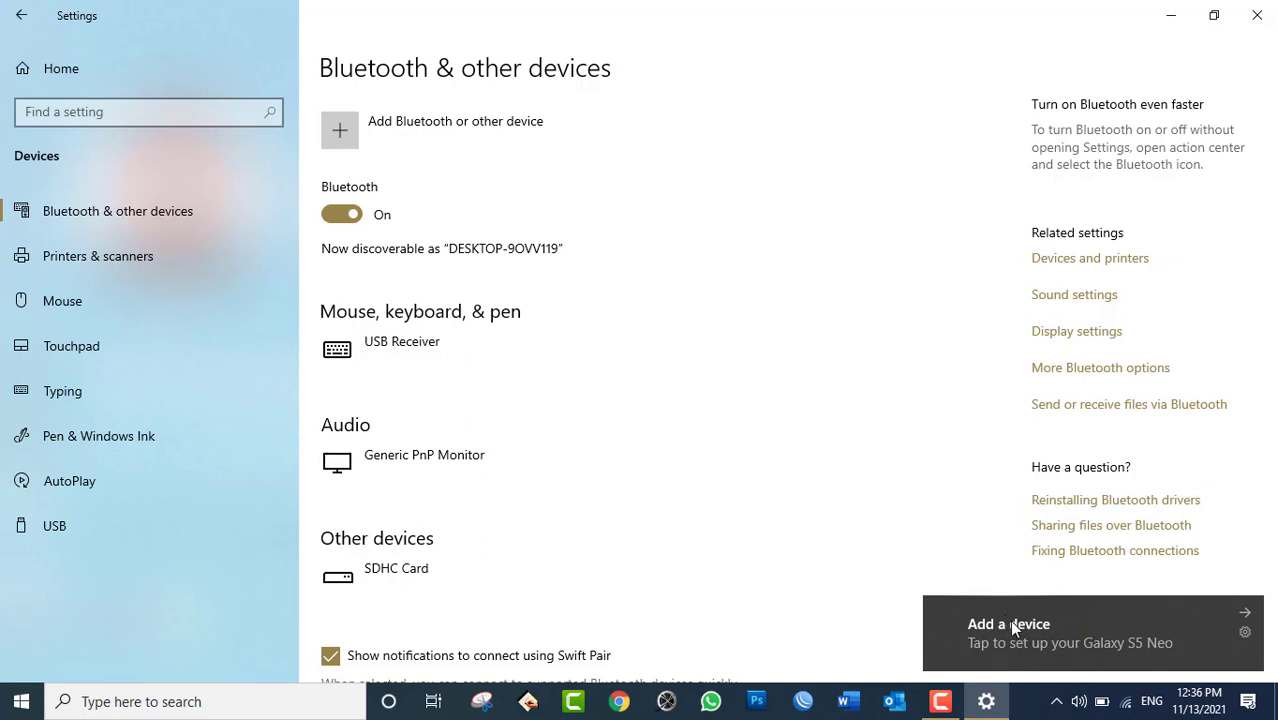
# Accept the Add a device offer and confirm the matching PIN to pair the Galaxy S5 Neo.
pyautogui.click(1048, 635)
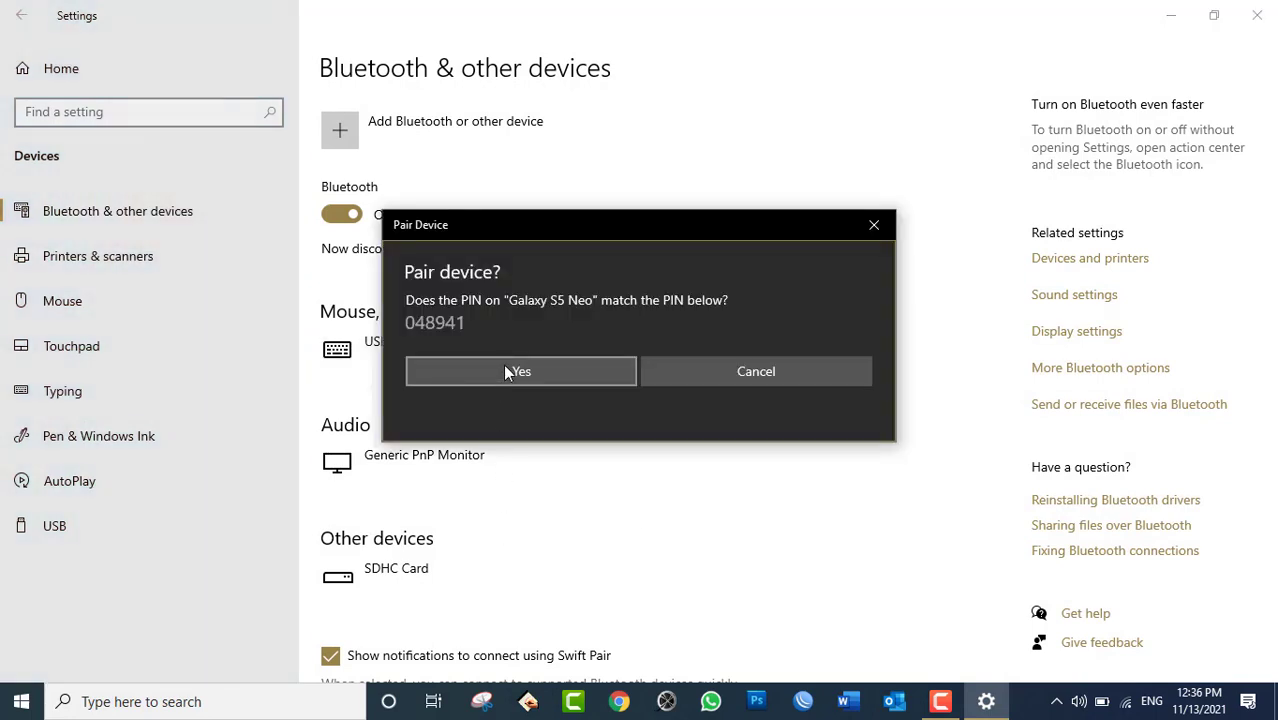
pyautogui.click(505, 370)
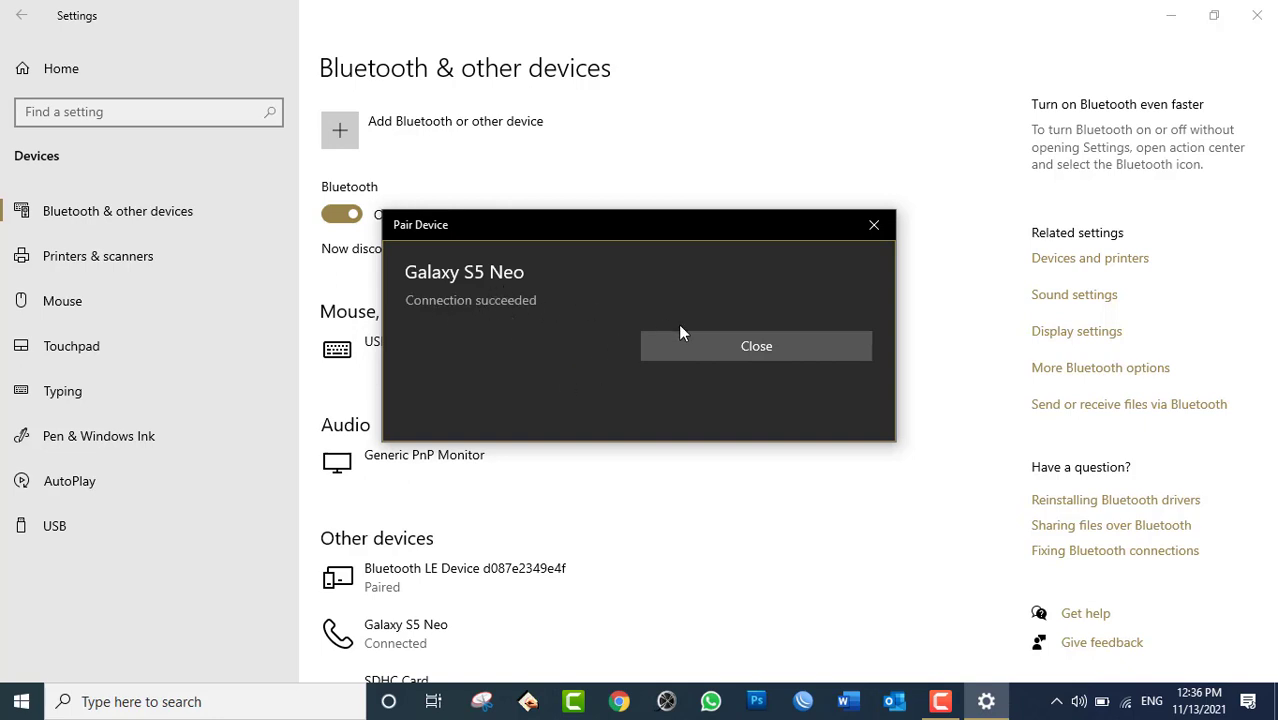
pyautogui.click(738, 350)
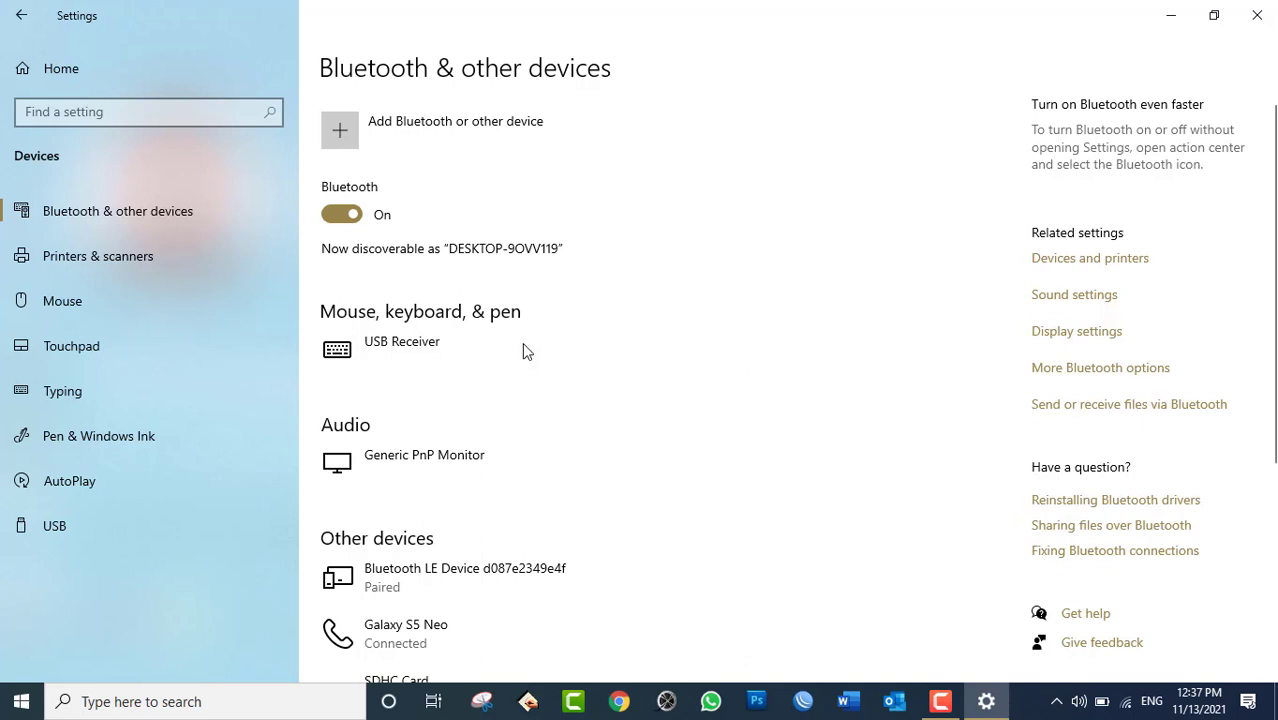
# Check the Galaxy S5 Neo is listed as Connected under Other devices, then close Settings.
pyautogui.scroll(-1, 577, 519)
pyautogui.scroll(-3, 577, 519)
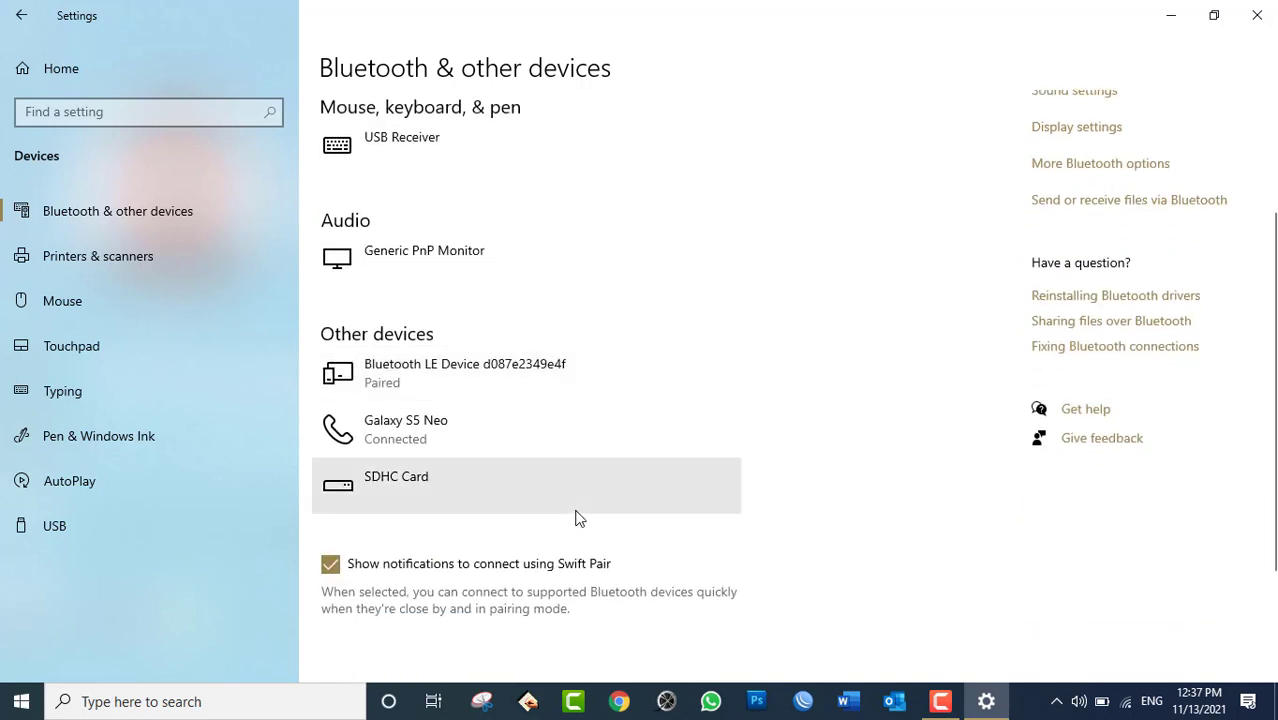
pyautogui.click(442, 436)
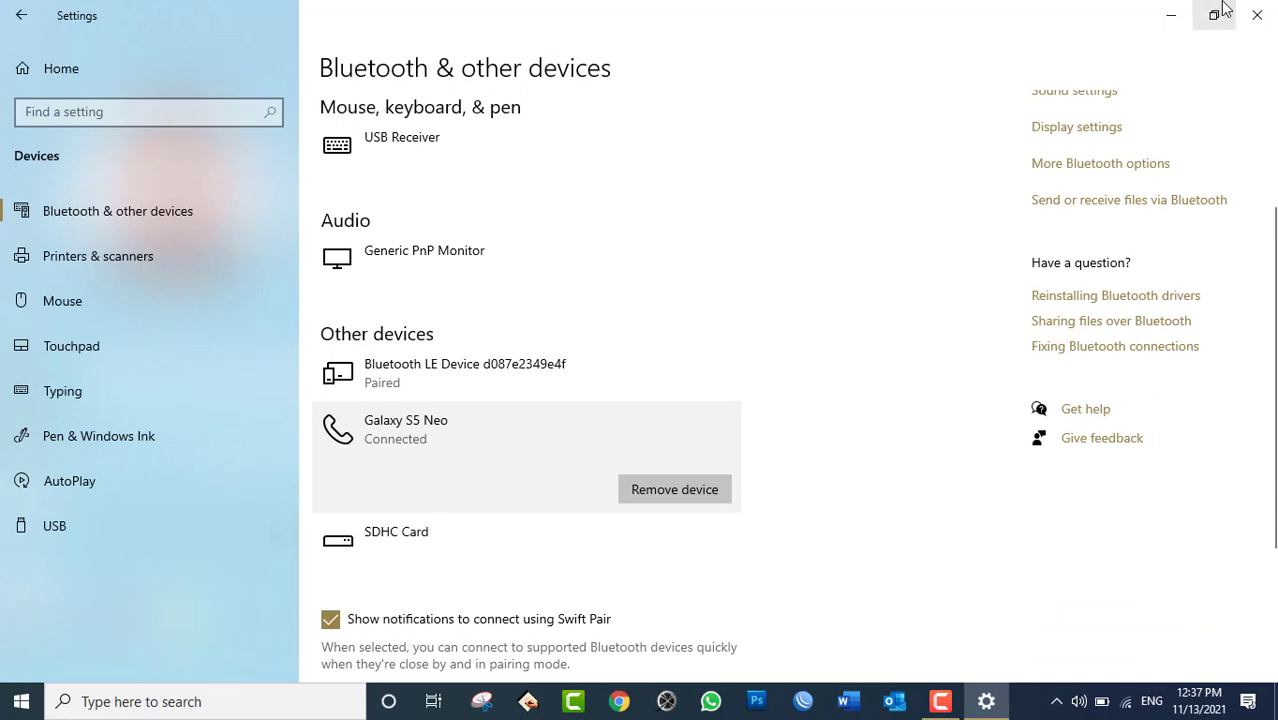
pyautogui.click(1256, 14)
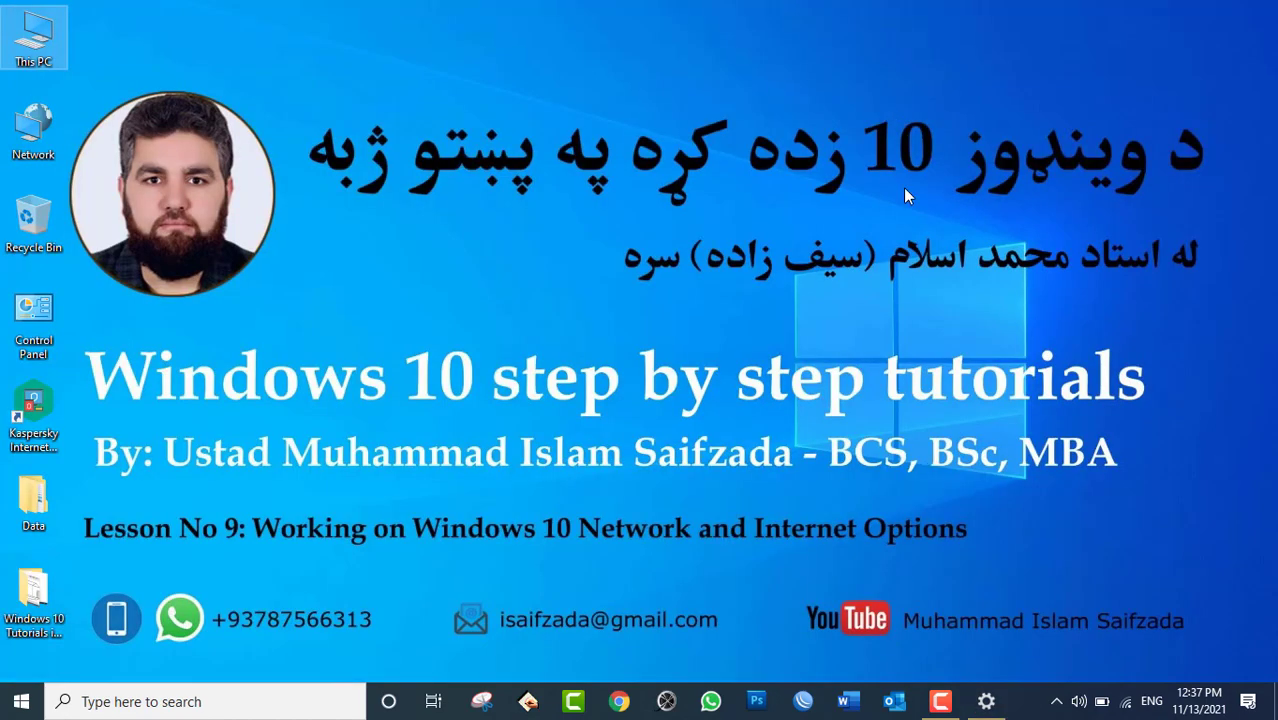
# Bring up the system-tray Bluetooth menu with Send a File and Receive a File.
pyautogui.click(1056, 701)
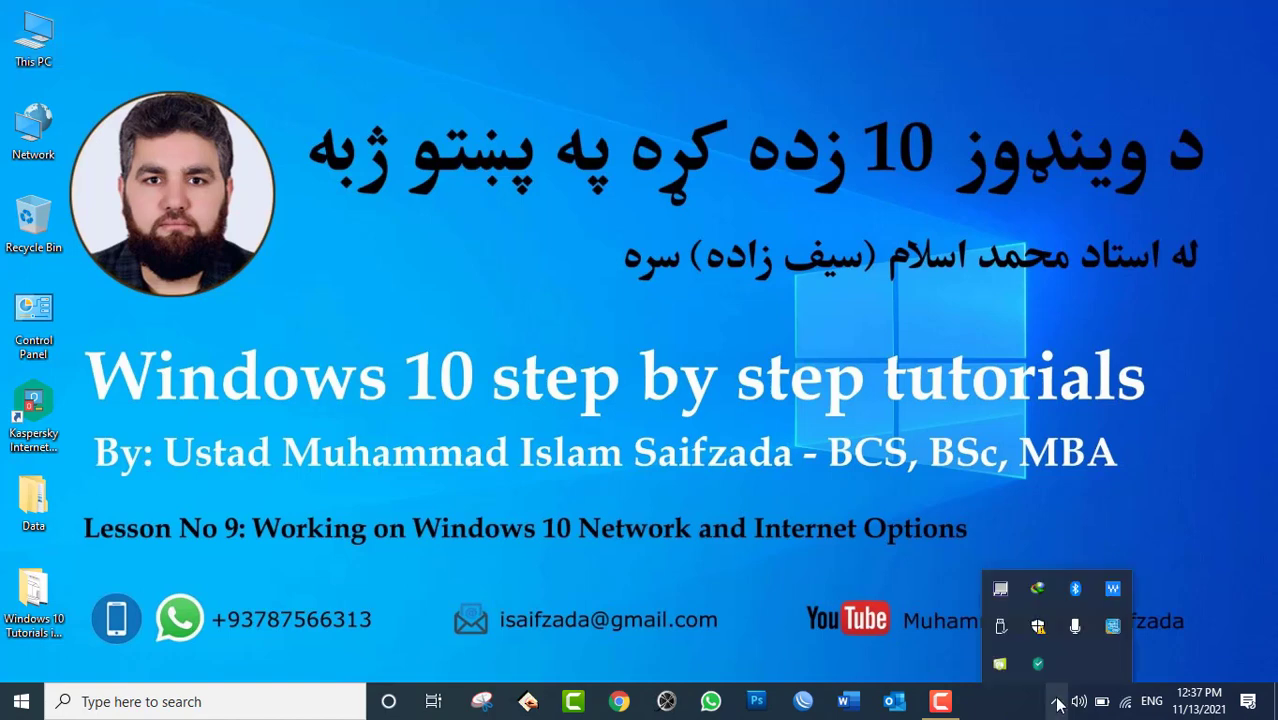
pyautogui.rightClick(1075, 590)
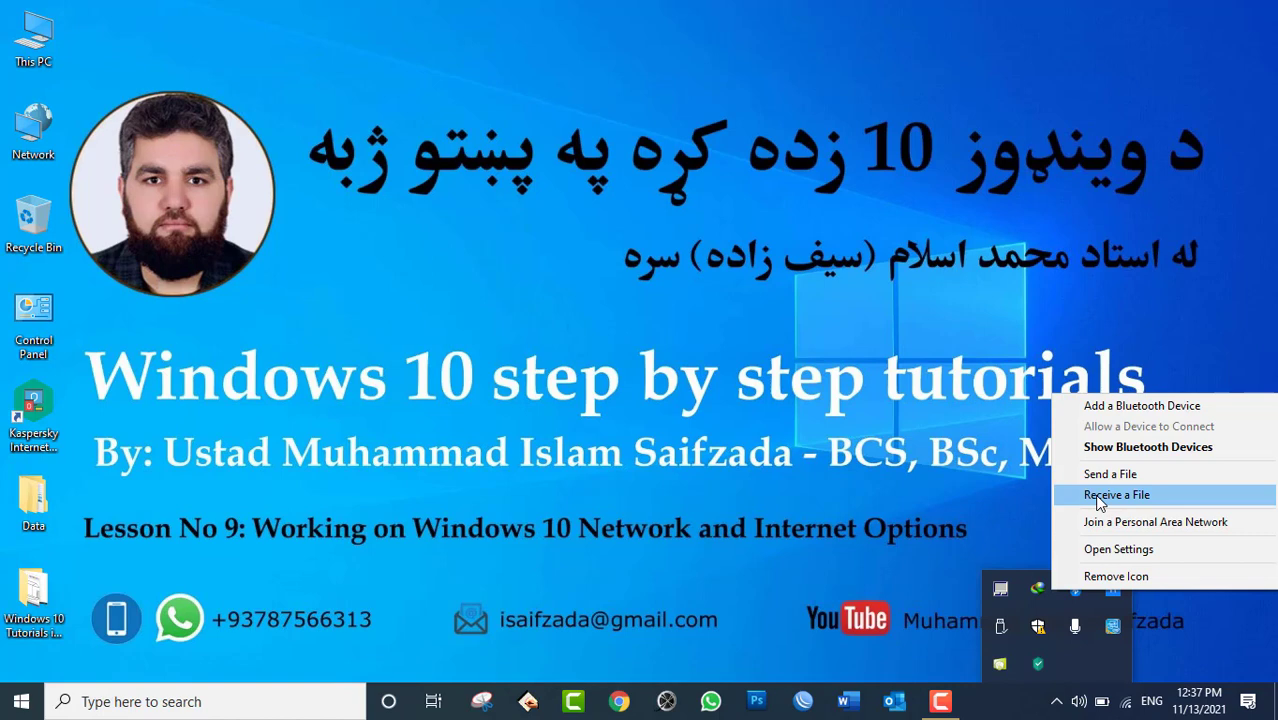
# Receive 20211108_191451.png from the phone over Bluetooth and check its Users\Documents save path.
pyautogui.click(1099, 497)
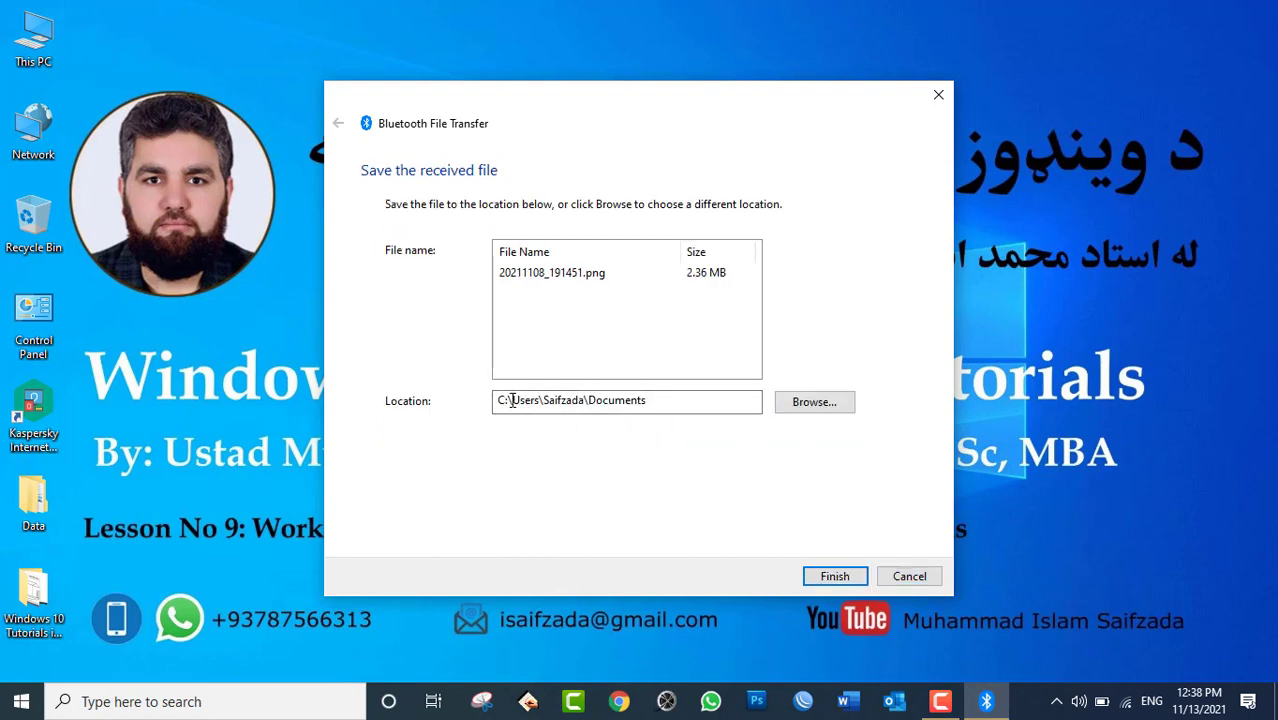
pyautogui.moveTo(511, 400); pyautogui.dragTo(539, 403)
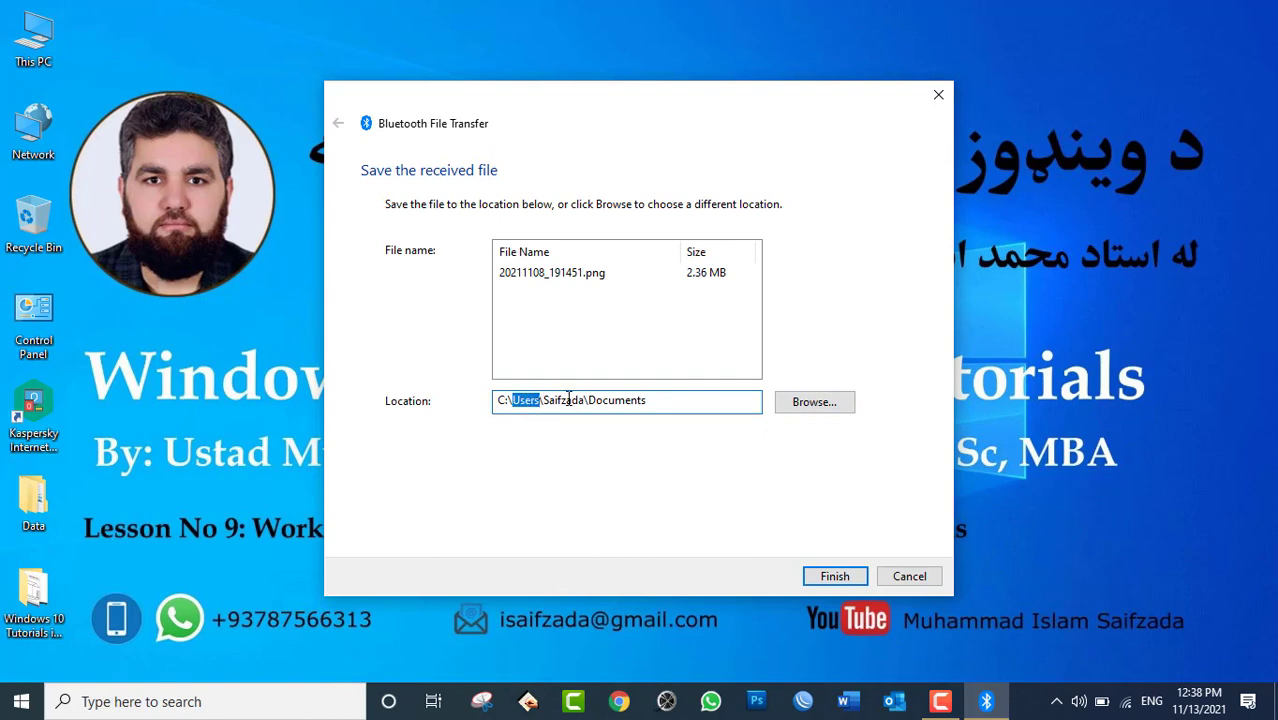
pyautogui.doubleClick(560, 396)
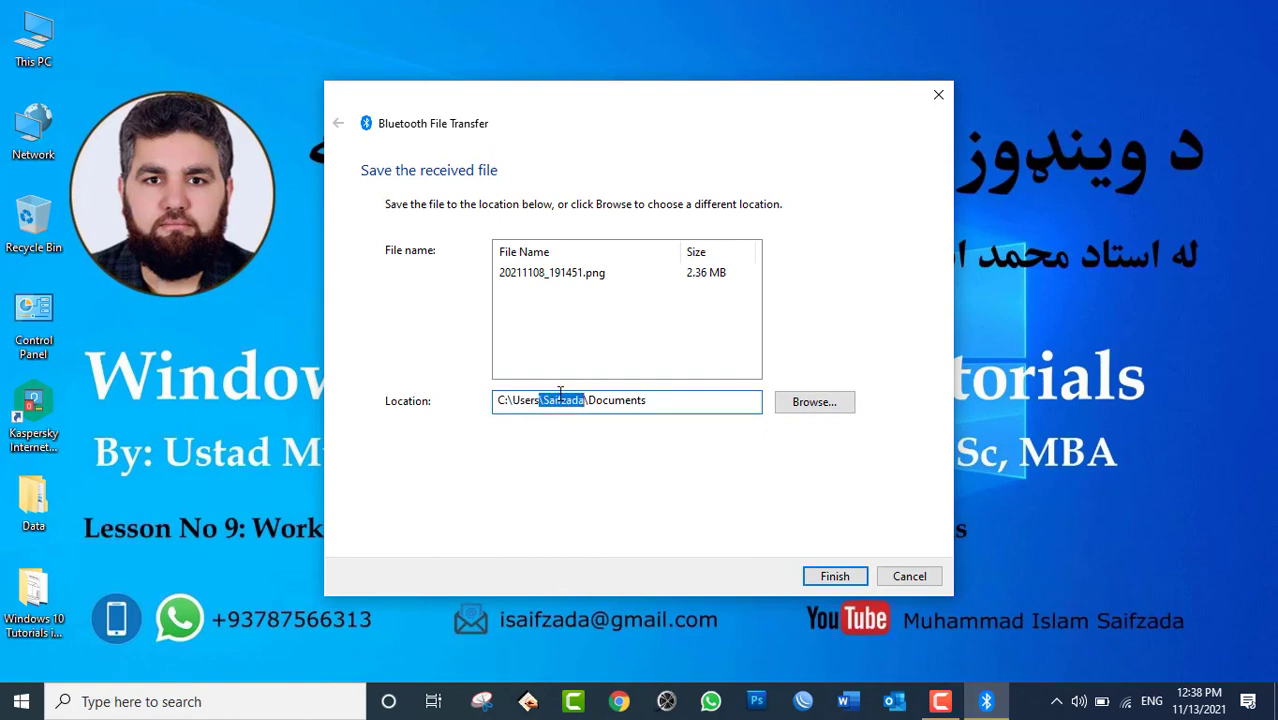
pyautogui.doubleClick(620, 397)
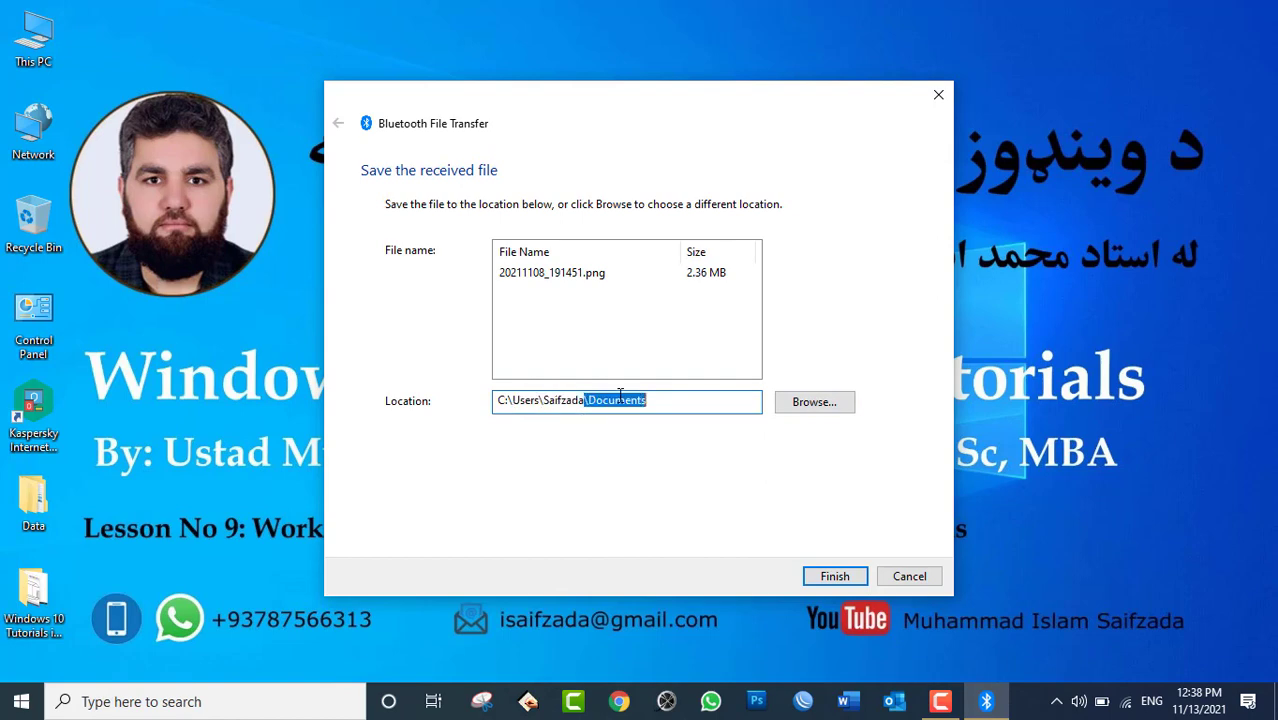
pyautogui.click(40, 40)
# Browse to C:\Users\your folder\Documents and finish saving the received photo.
pyautogui.doubleClick(40, 40)
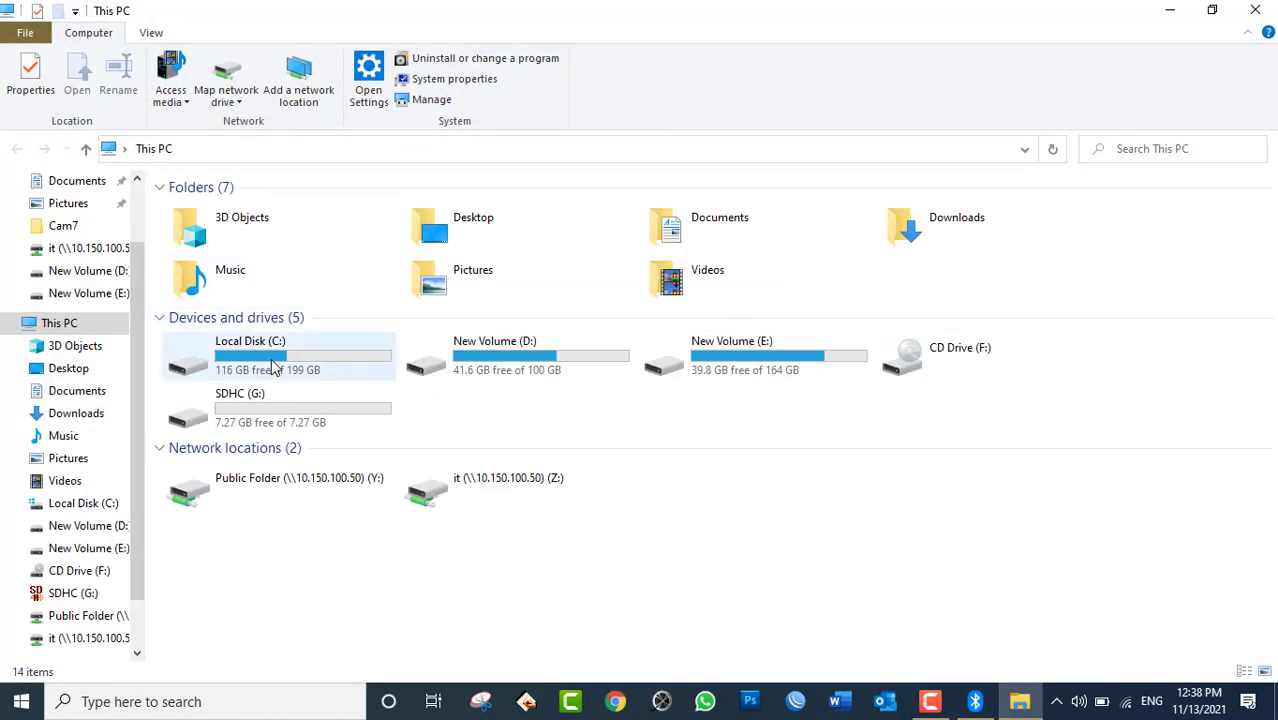
pyautogui.doubleClick(274, 366)
pyautogui.doubleClick(212, 308)
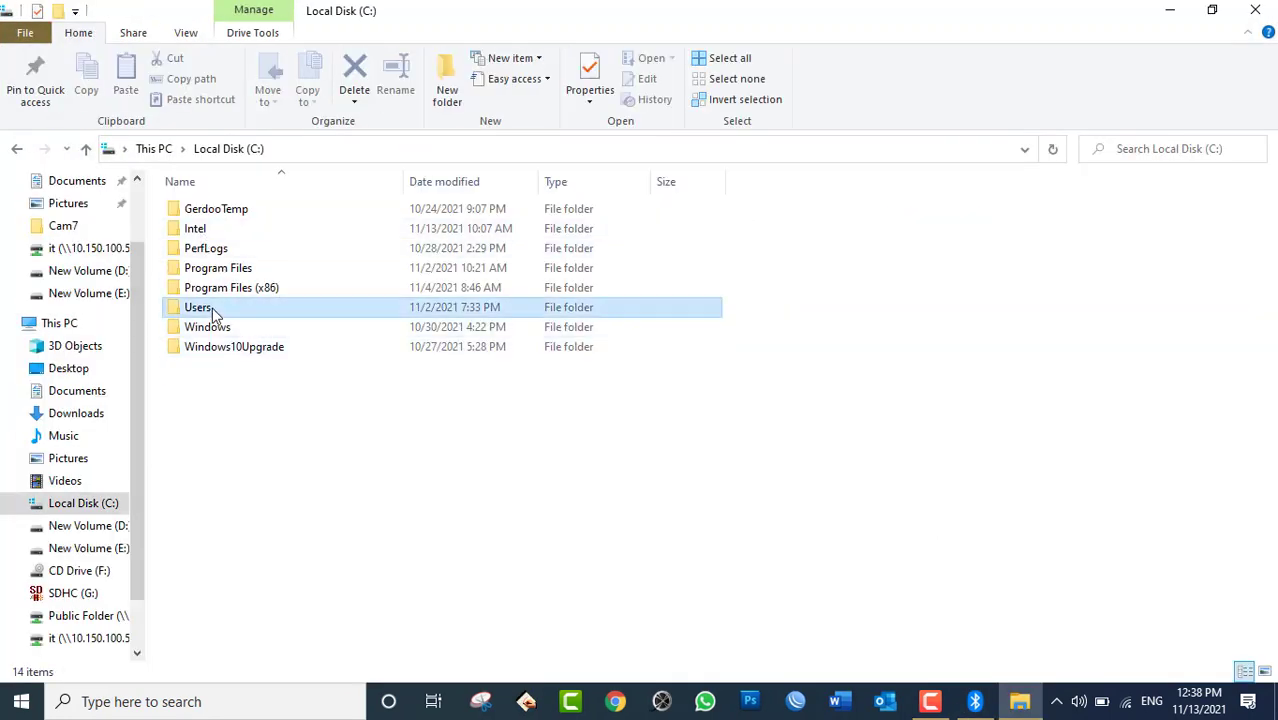
pyautogui.doubleClick(217, 268)
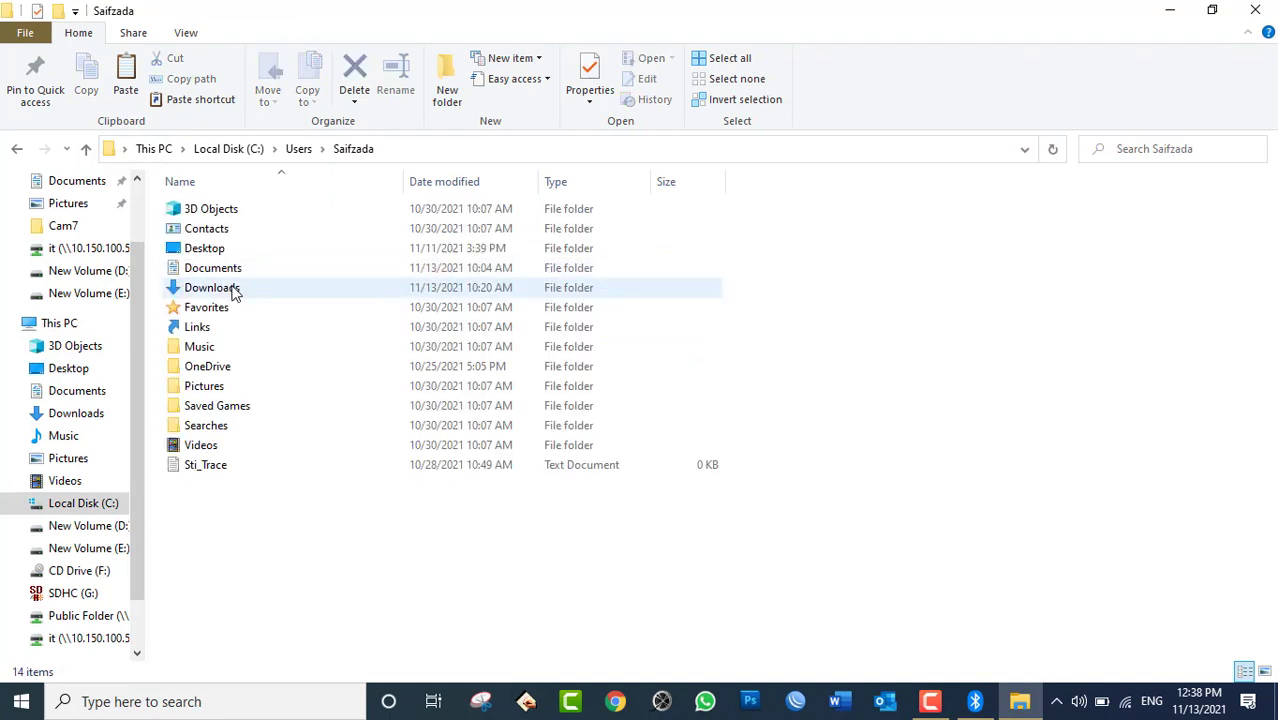
pyautogui.doubleClick(231, 276)
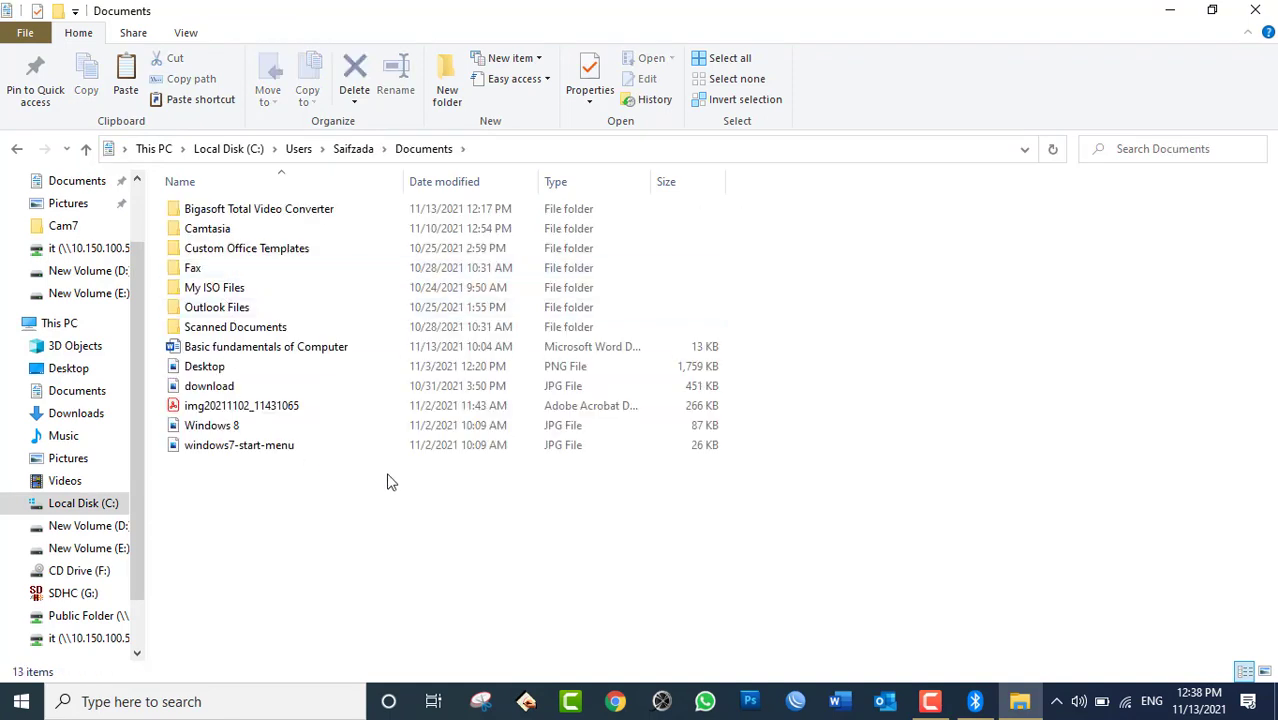
pyautogui.click(1018, 701)
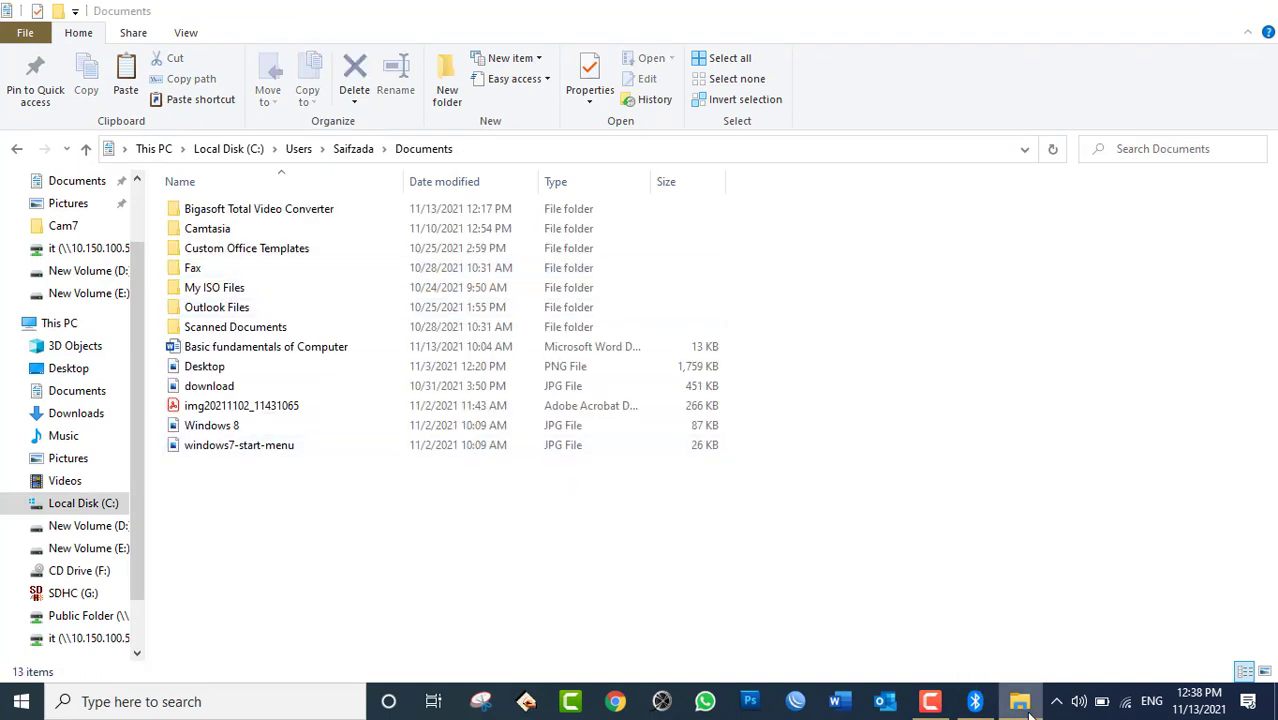
pyautogui.click(835, 577)
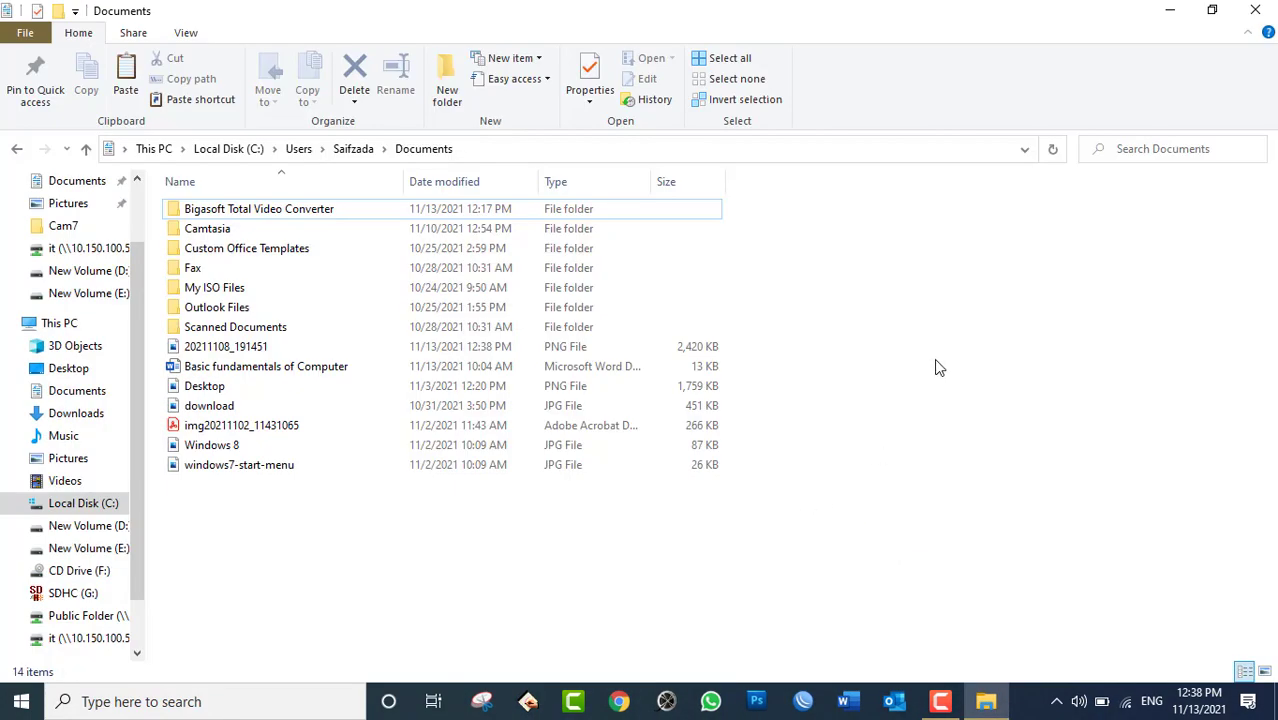
# Show Documents as Large icons, select the 20211108_191451 photo, then close Explorer.
pyautogui.rightClick(1003, 272)
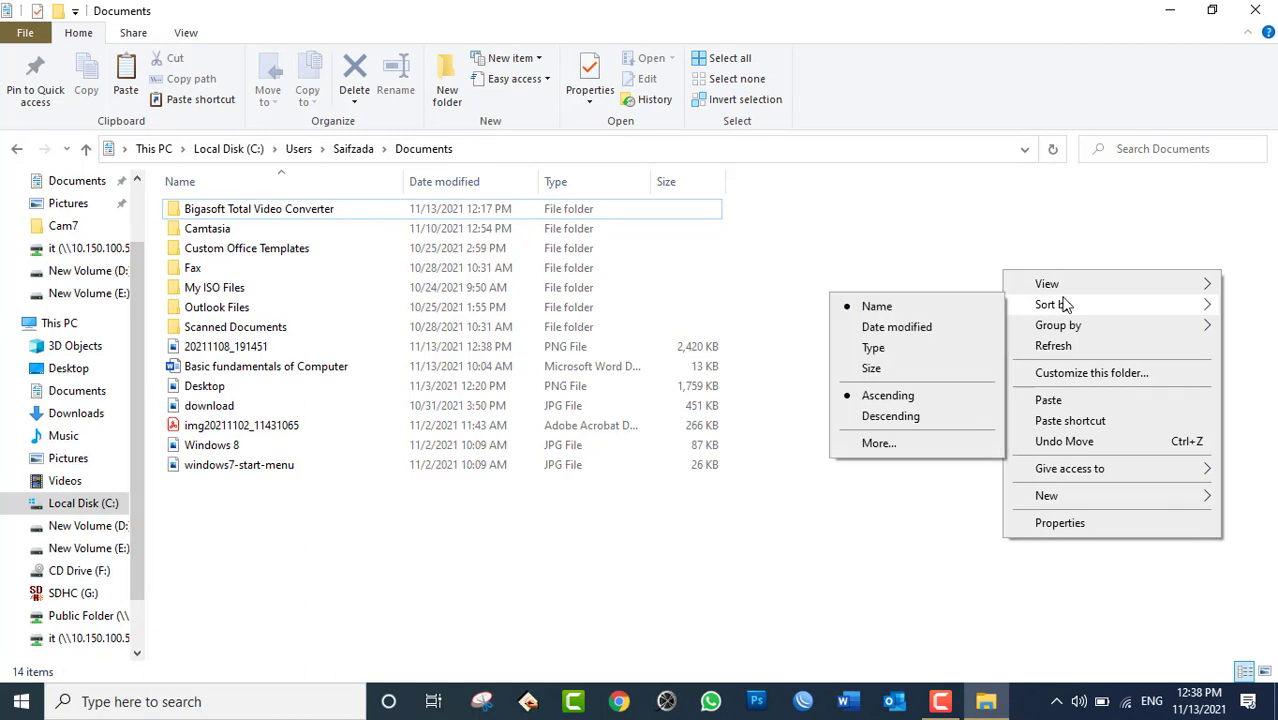
pyautogui.moveTo(1047, 287)
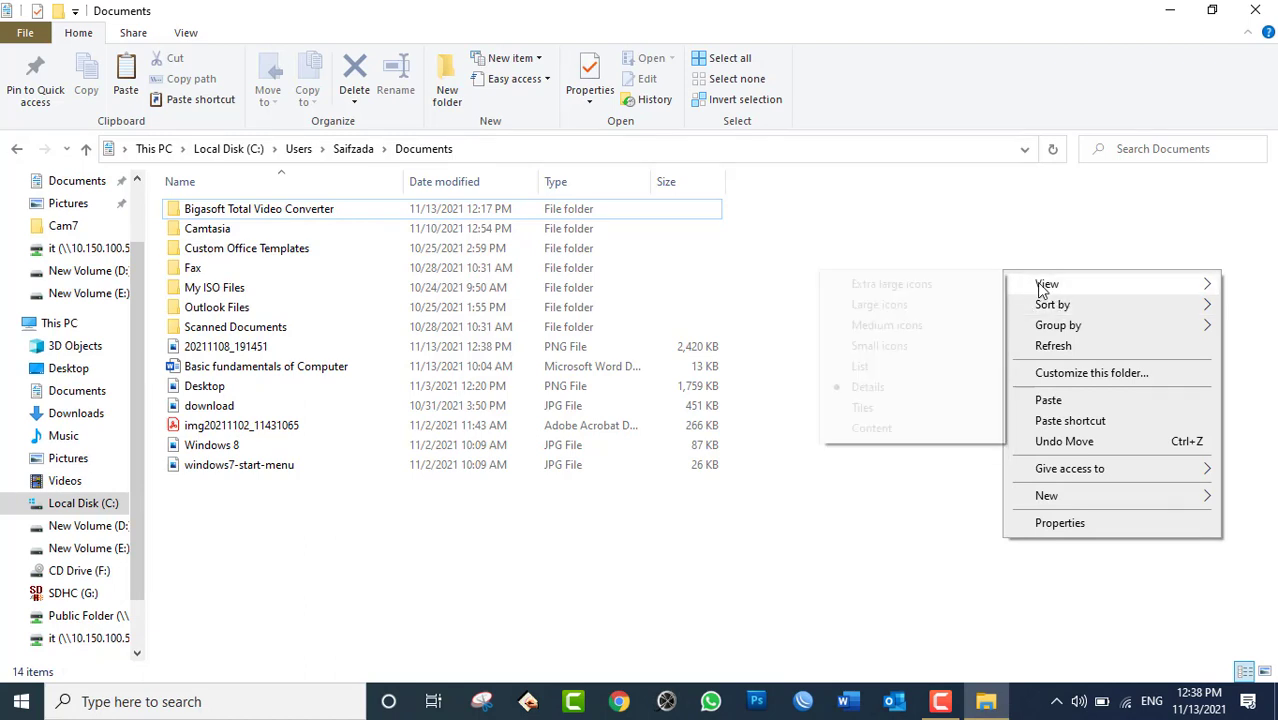
pyautogui.click(908, 306)
pyautogui.click(912, 252)
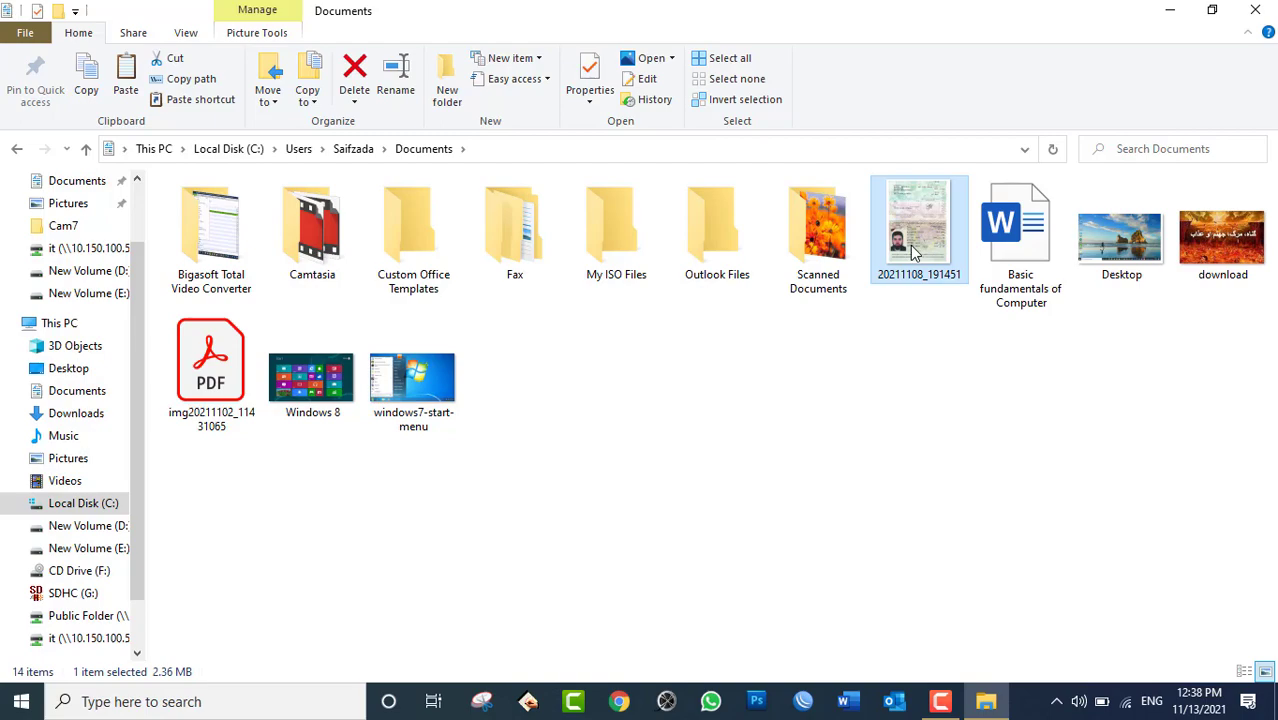
pyautogui.click(1255, 10)
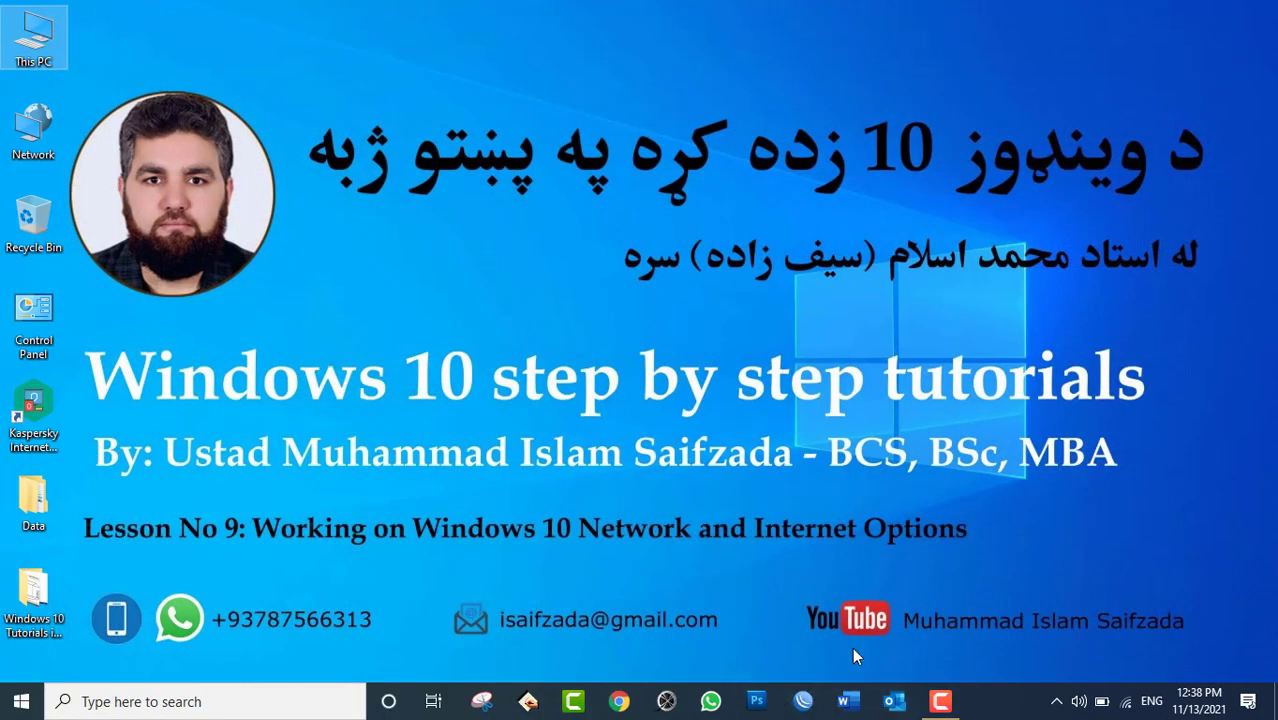
# Launch Settings from Start and go to Network & Internet's Mobile hotspot page.
pyautogui.click(20, 701)
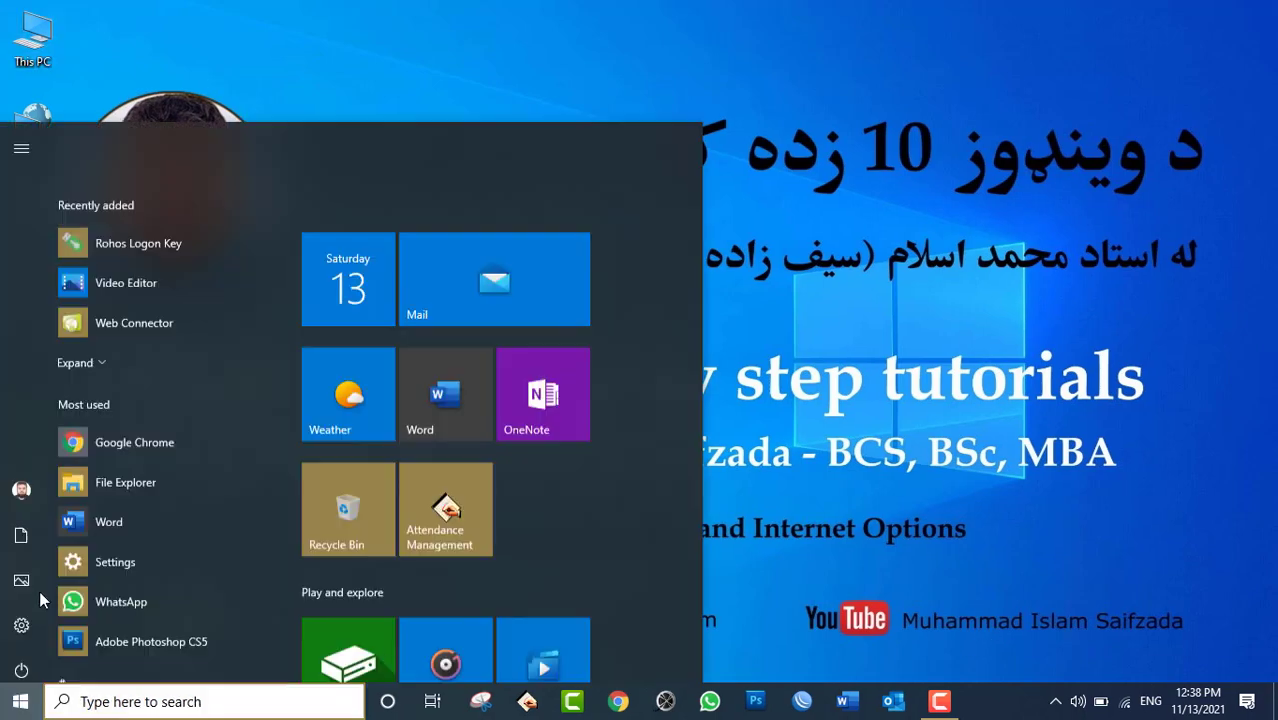
pyautogui.click(21, 625)
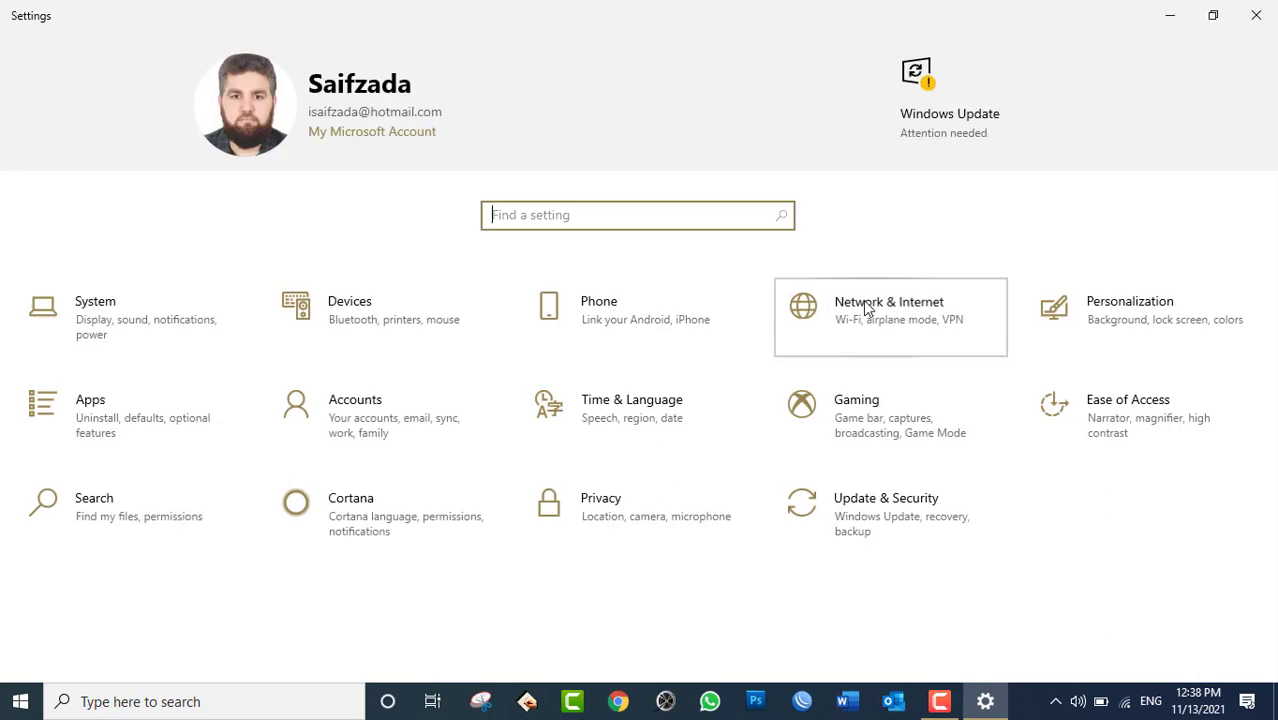
pyautogui.click(872, 314)
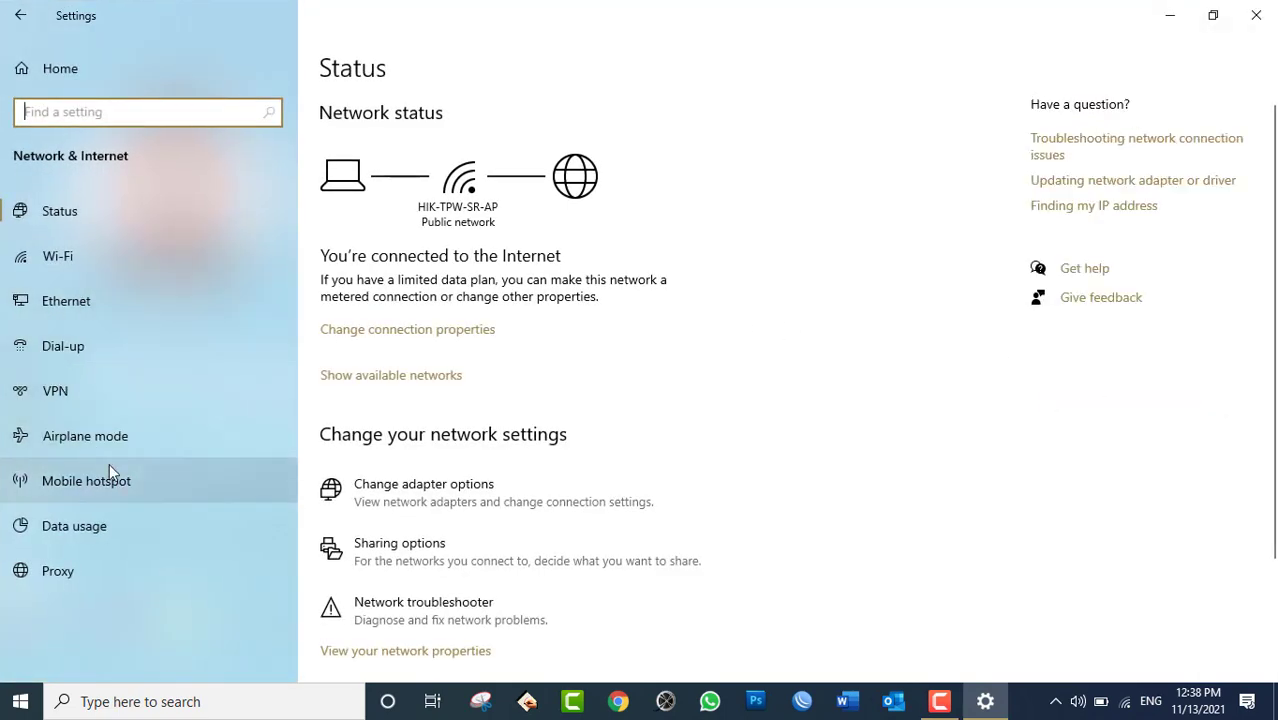
pyautogui.click(108, 482)
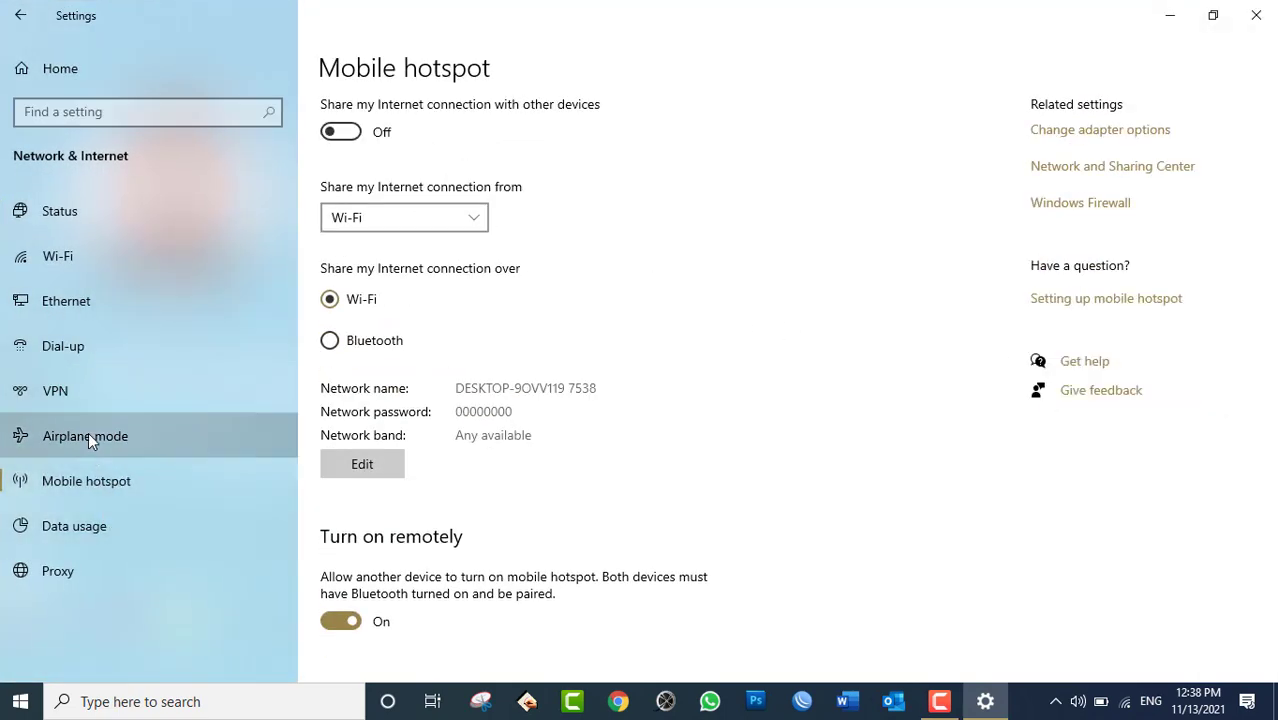
# Turn Bluetooth off on the Airplane mode page and minimise Settings.
pyautogui.click(88, 436)
pyautogui.click(342, 343)
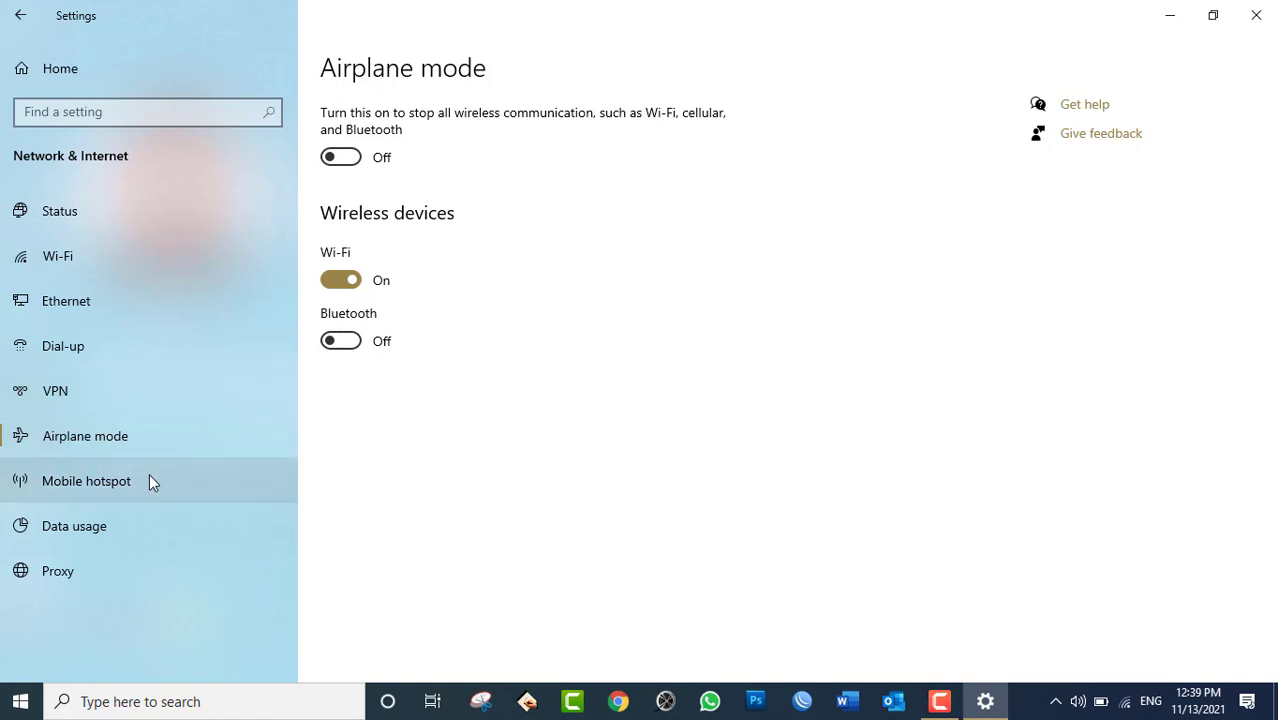
pyautogui.click(990, 698)
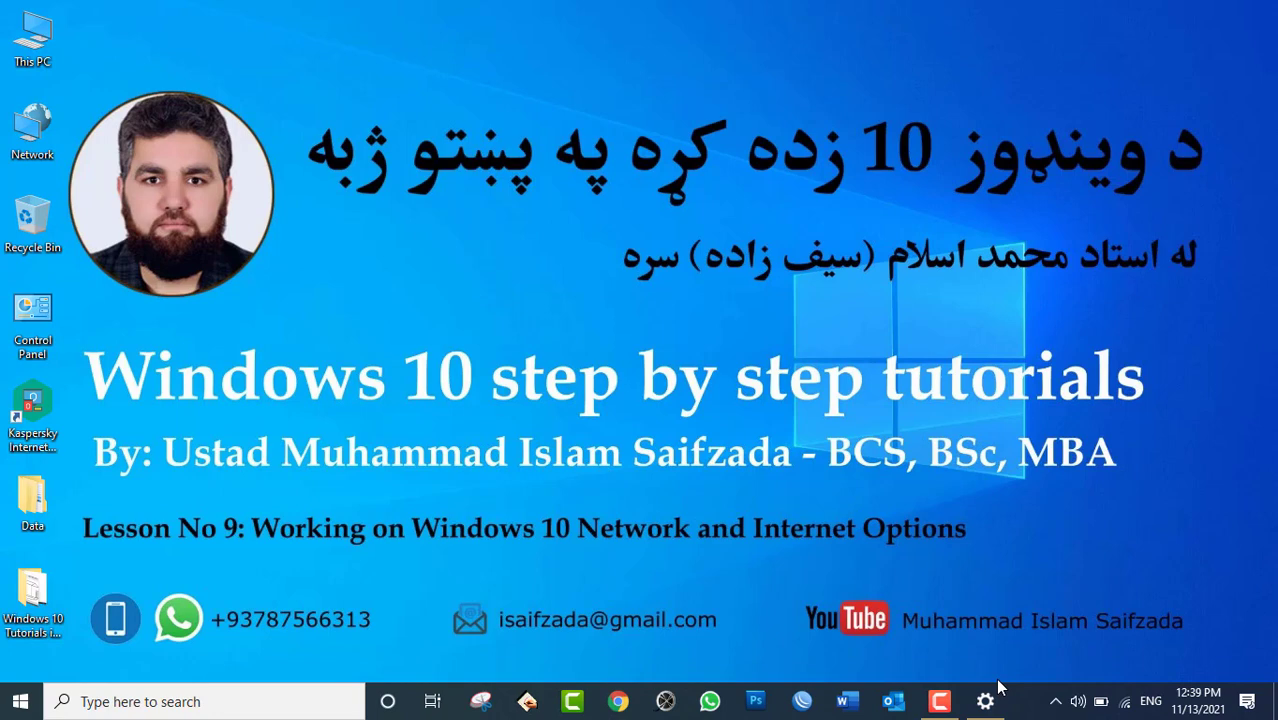
# Restore Settings and switch 'Share my Internet connection' On under Mobile hotspot.
pyautogui.click(997, 689)
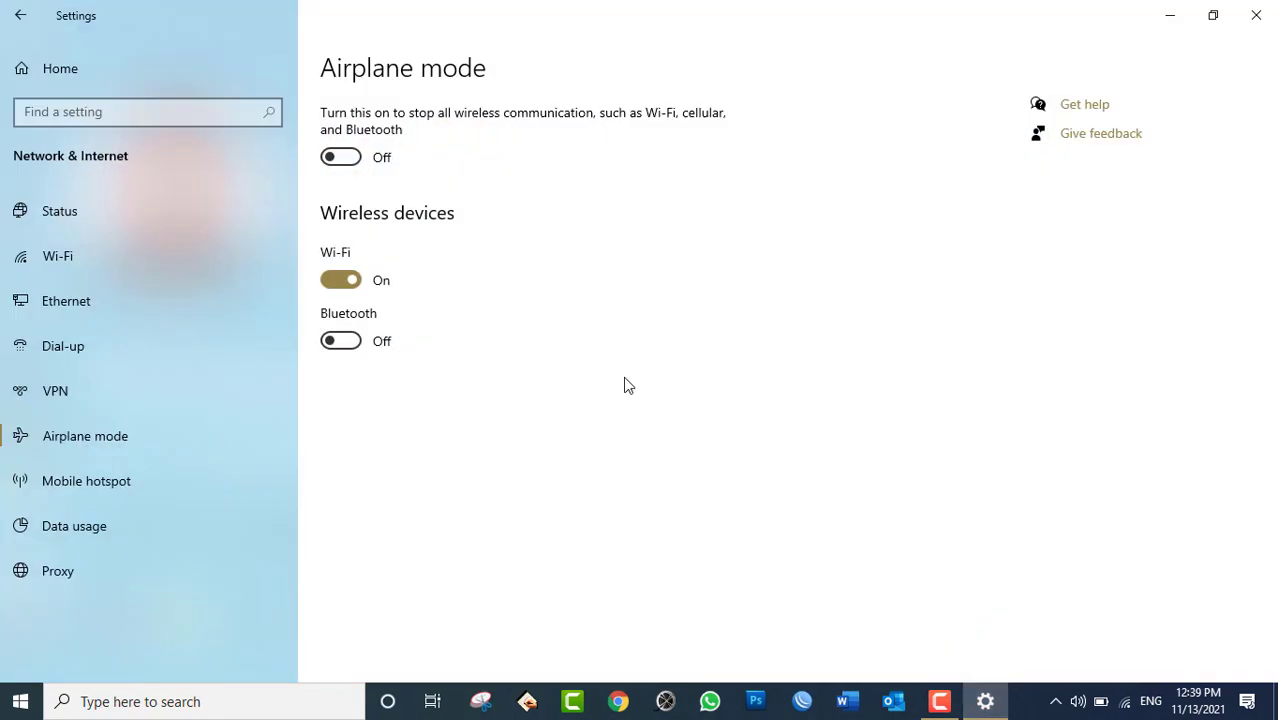
pyautogui.click(144, 471)
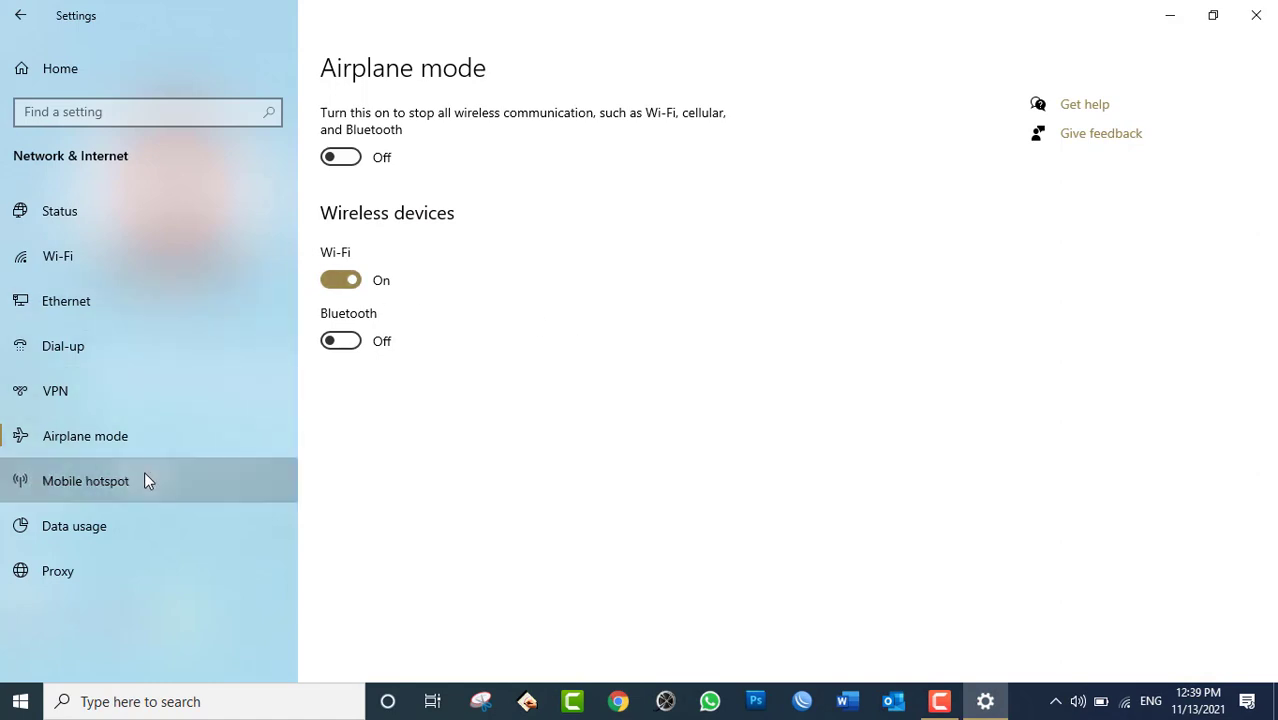
pyautogui.click(1126, 704)
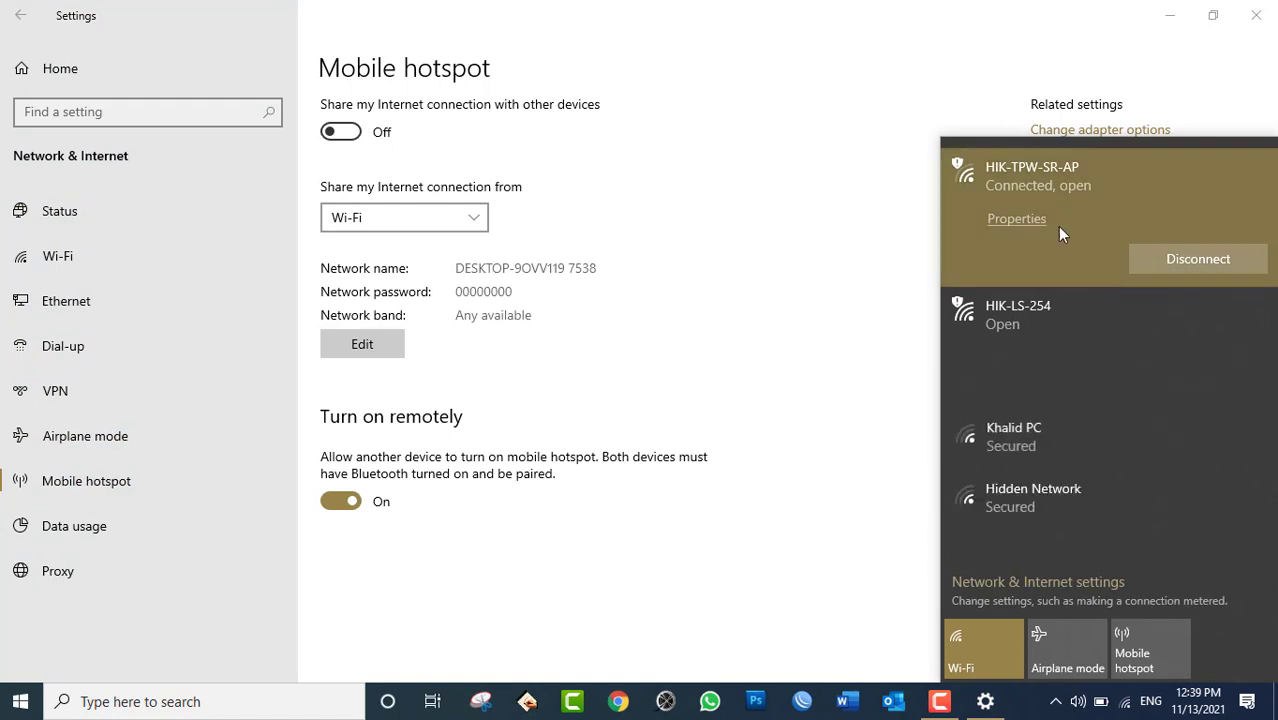
pyautogui.click(625, 9)
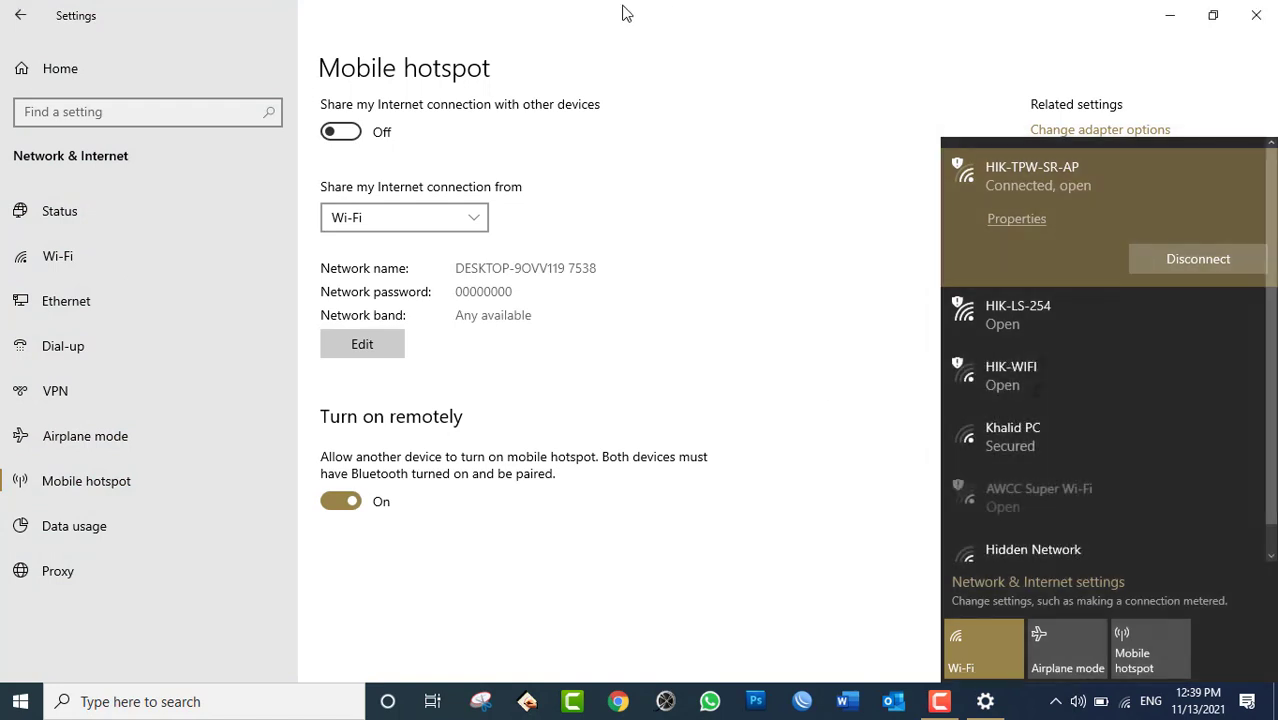
pyautogui.click(344, 136)
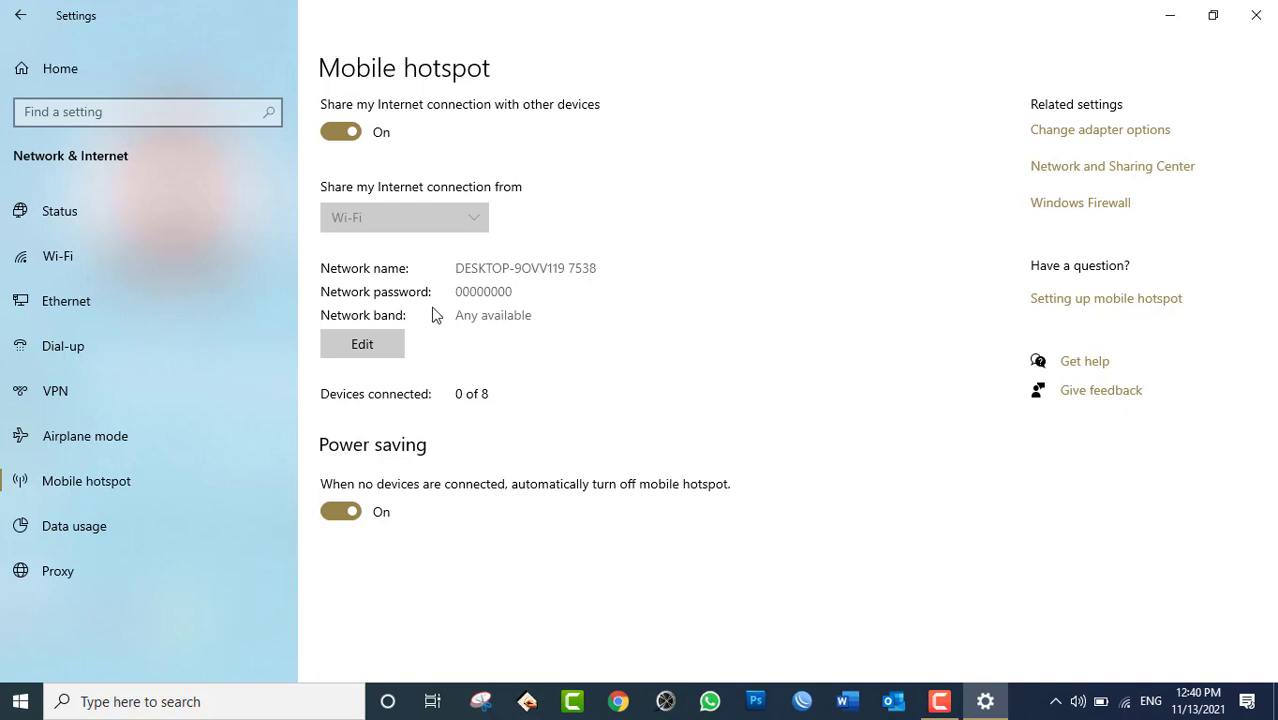
pyautogui.click(388, 344)
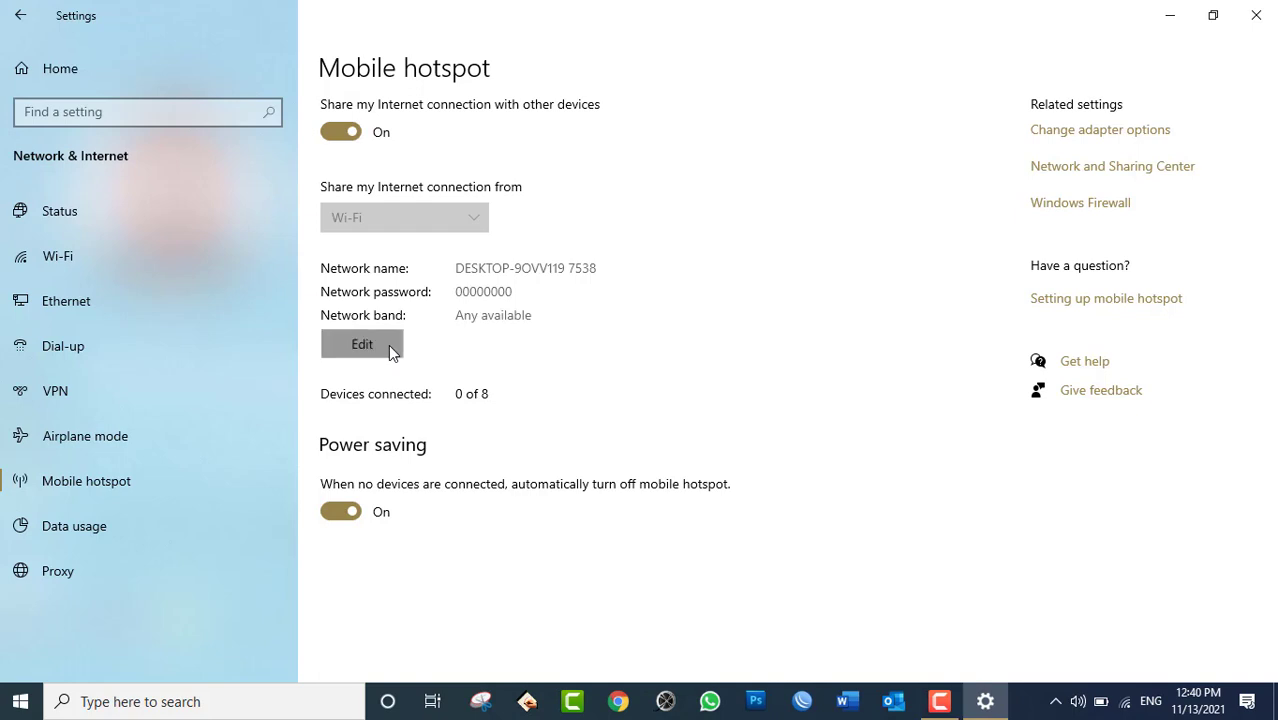
# Rename the hotspot network to HIK-IT, replace its password with a new one, and save.
pyautogui.hotkey('ctrl', 'a')
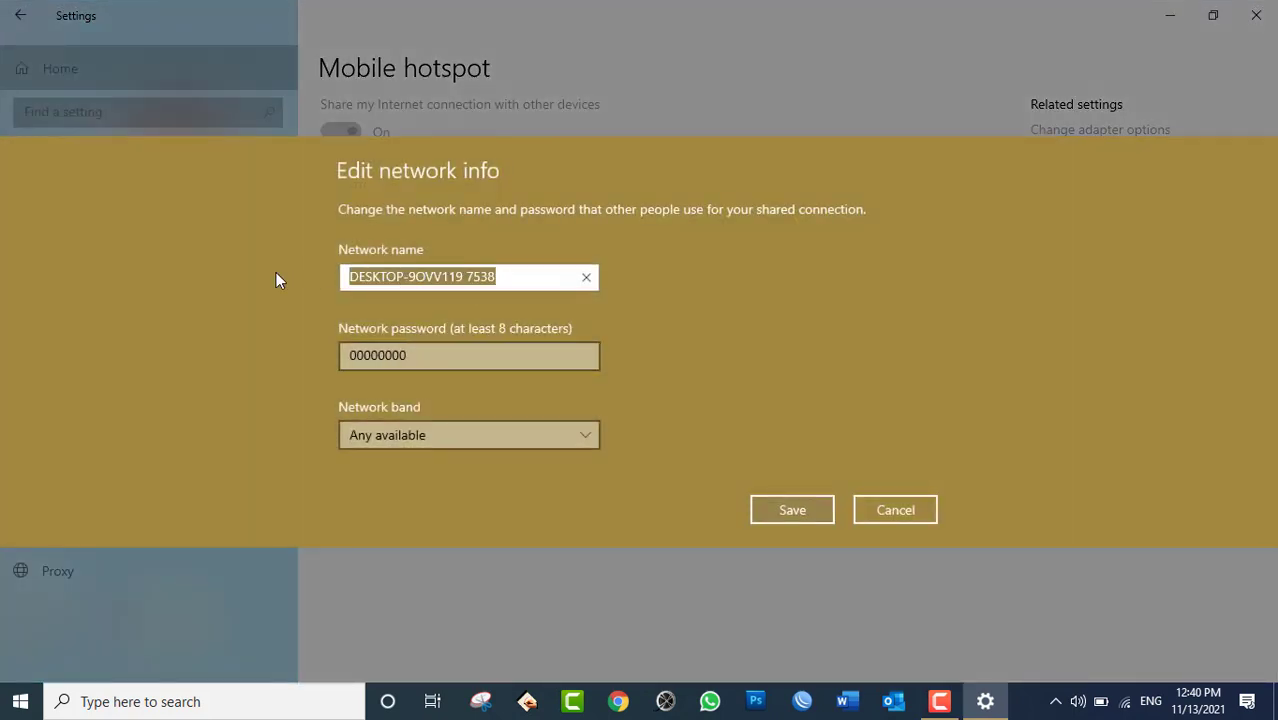
pyautogui.write('HIK')
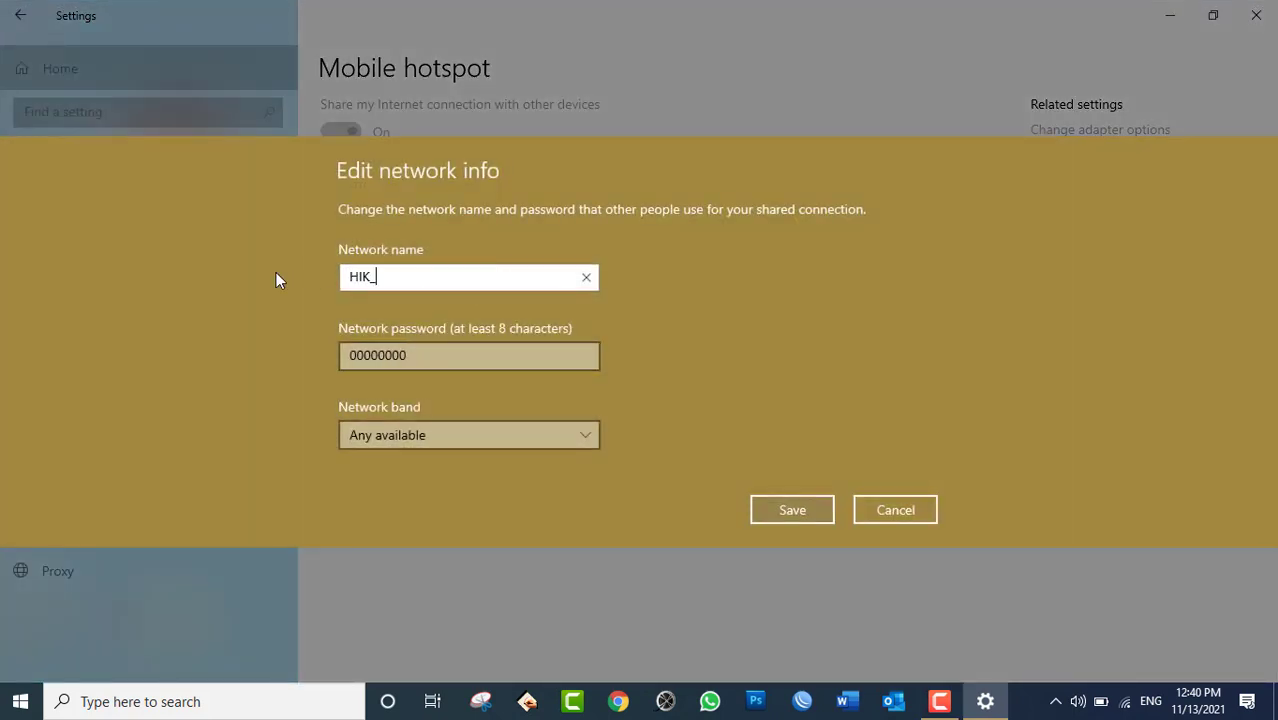
pyautogui.write('-IT')
pyautogui.click(418, 355)
pyautogui.doubleClick(358, 348)
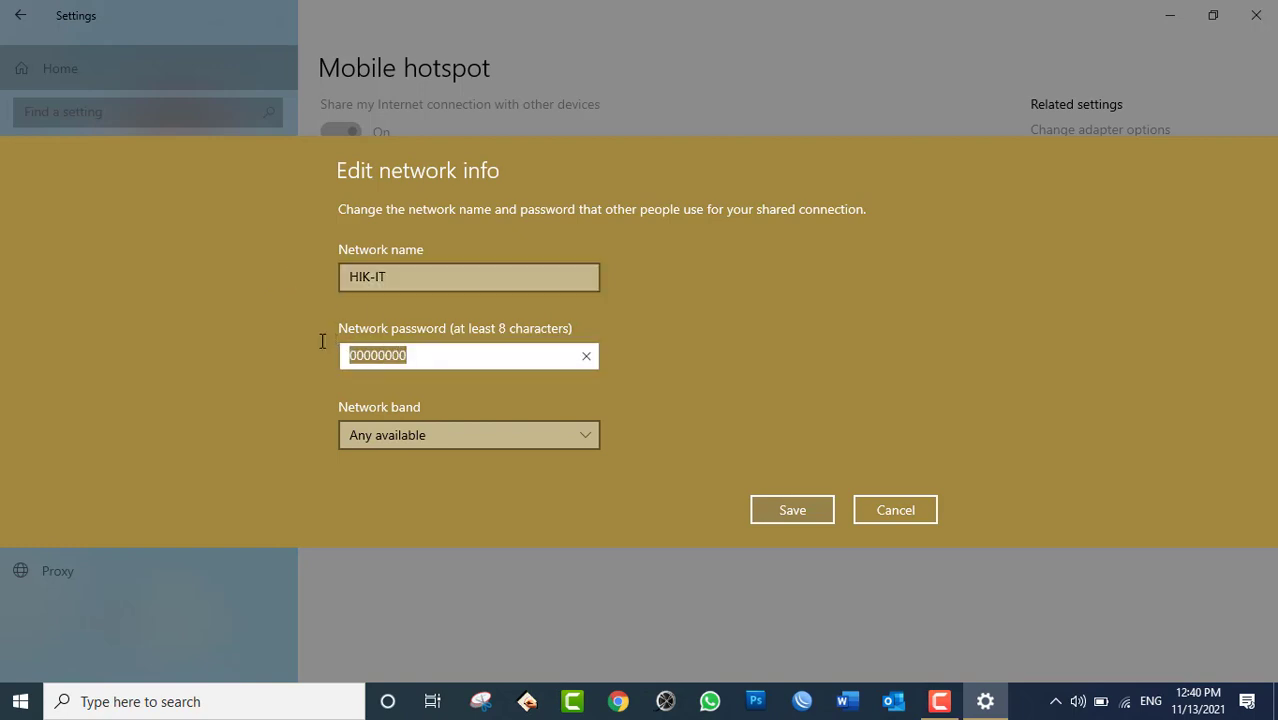
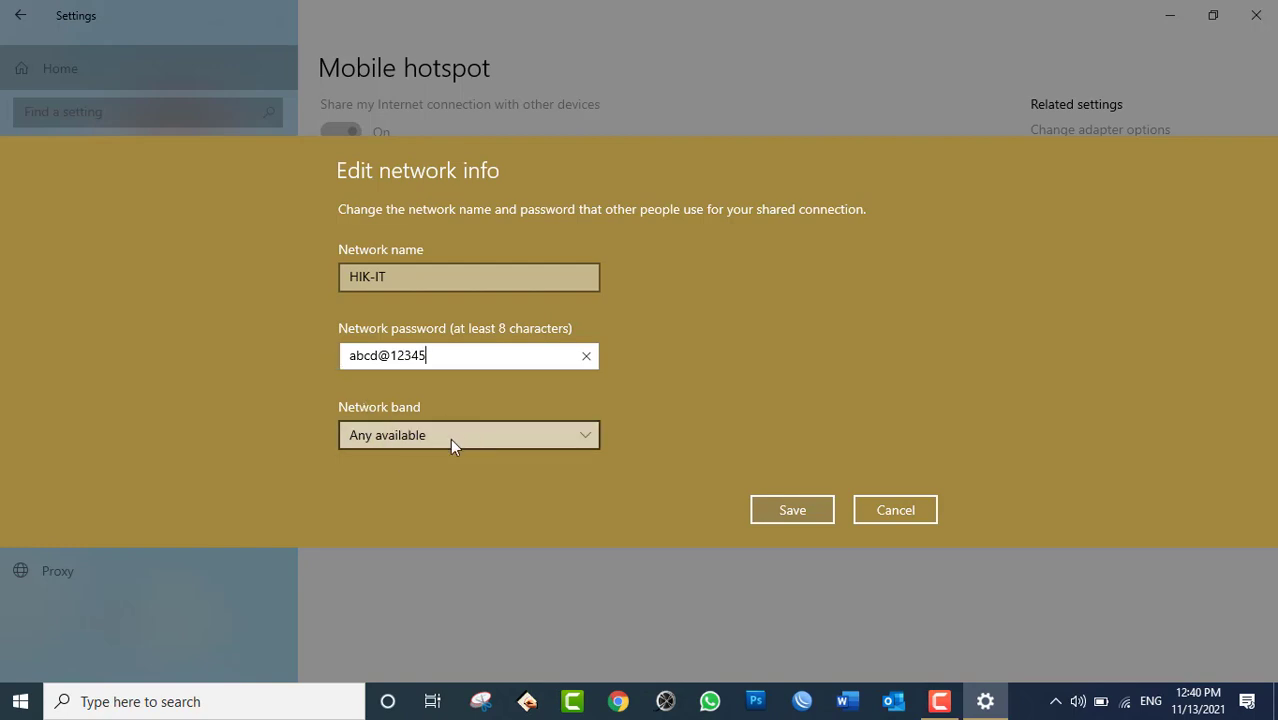
pyautogui.click(792, 505)
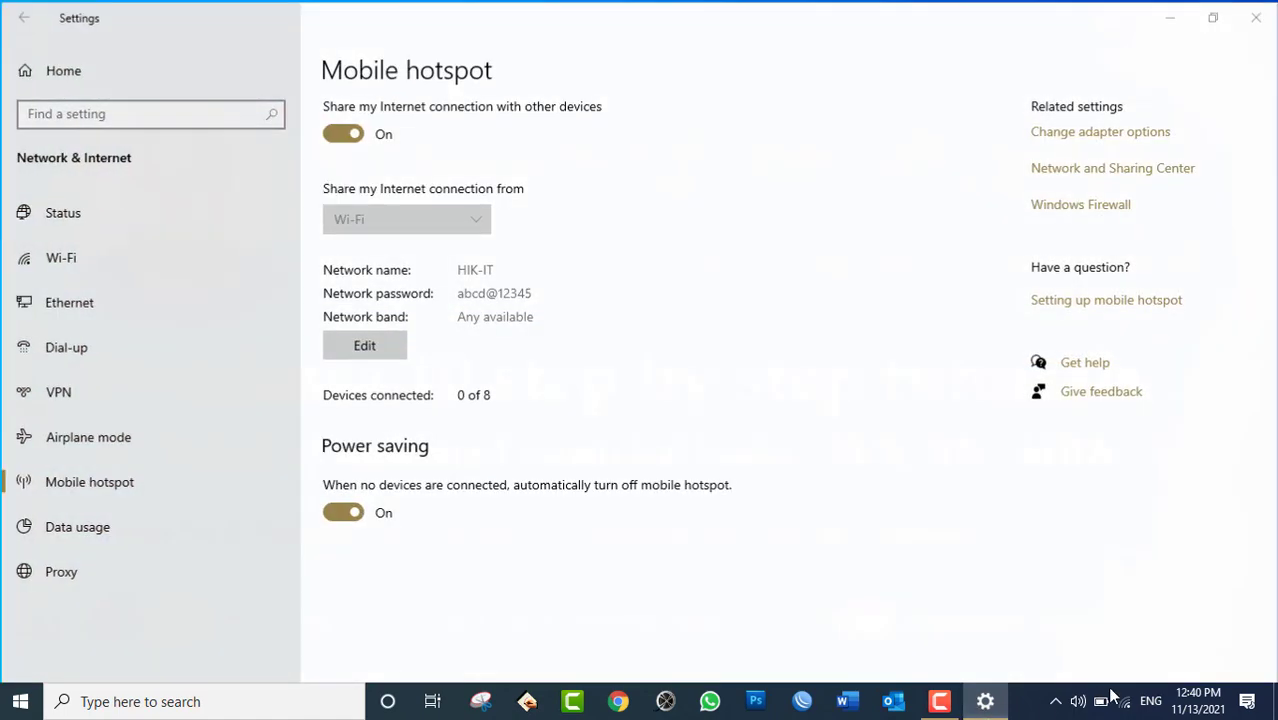
pyautogui.click(985, 701)
# Bring up the taskbar network list, dismissing the stray desktop menu and keyboard language list.
pyautogui.click(1125, 701)
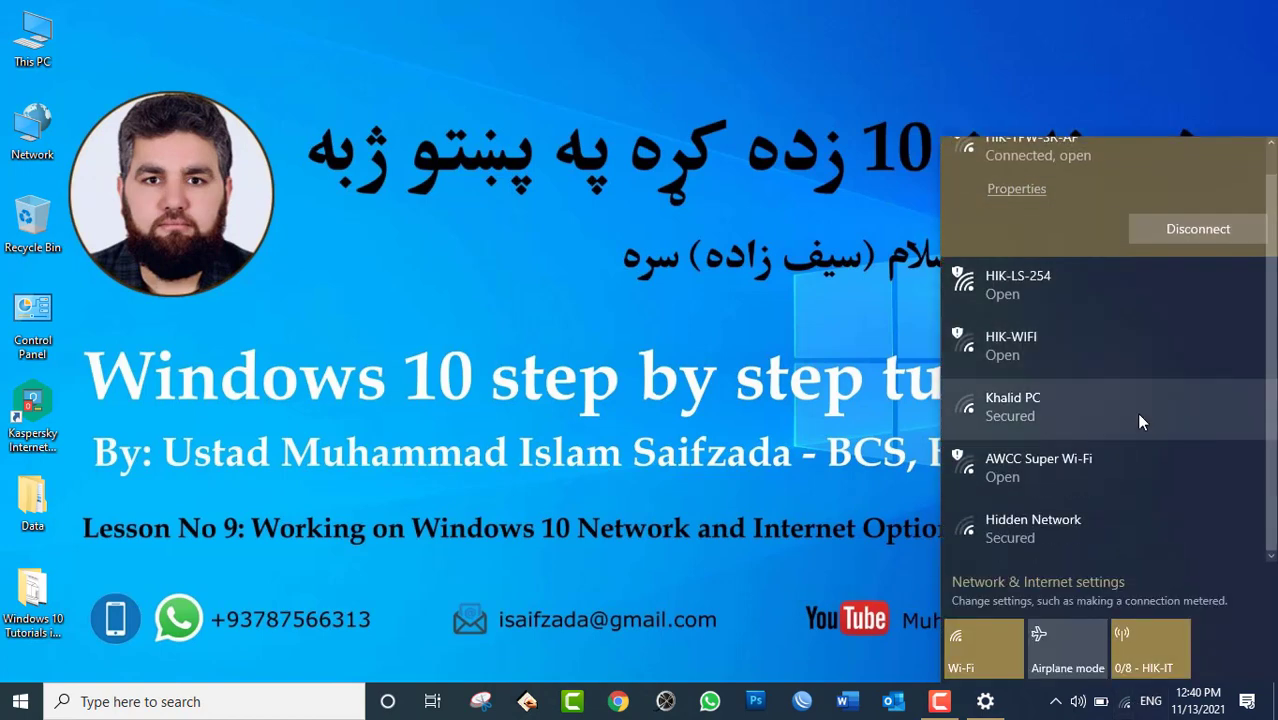
pyautogui.click(734, 312)
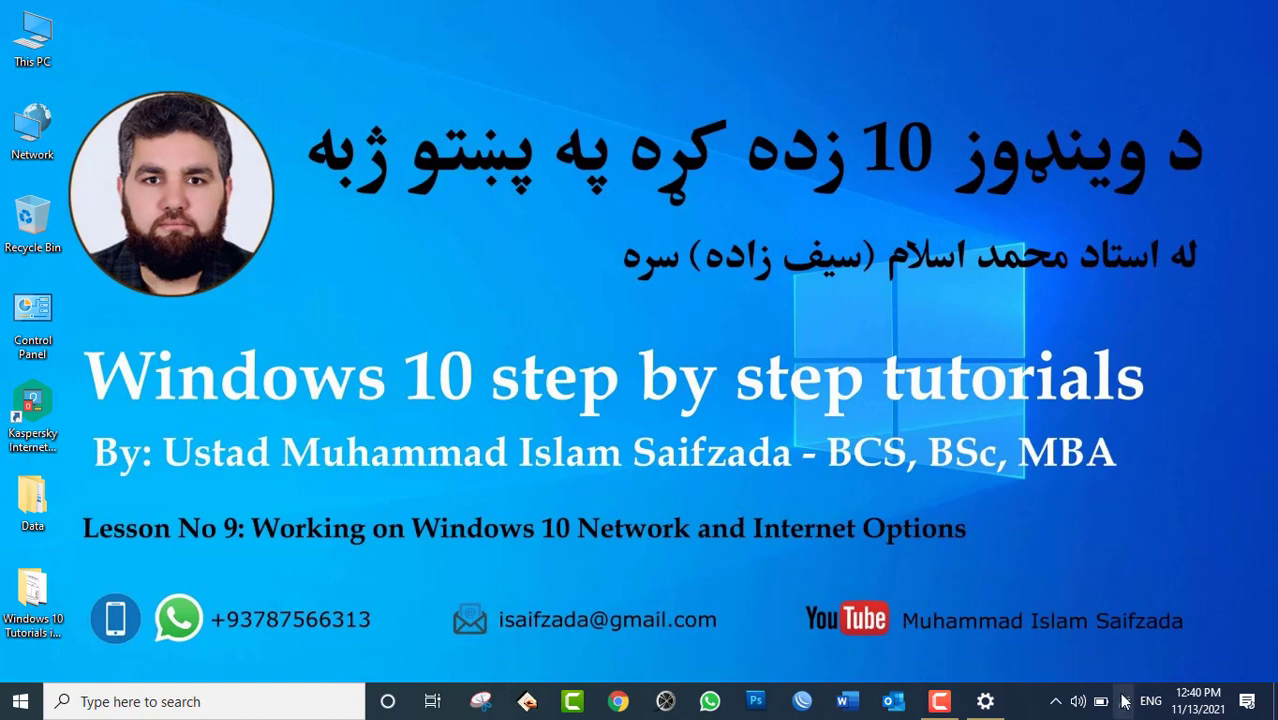
pyautogui.click(1125, 701)
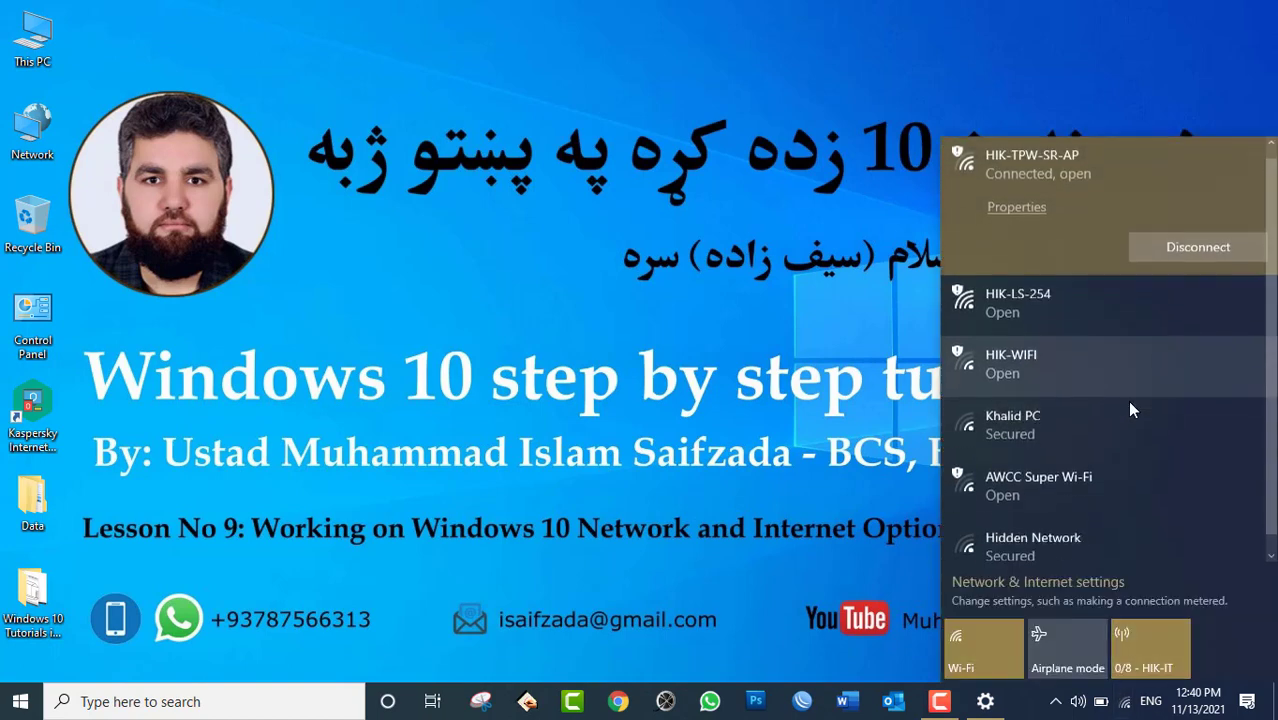
pyautogui.rightClick(643, 277)
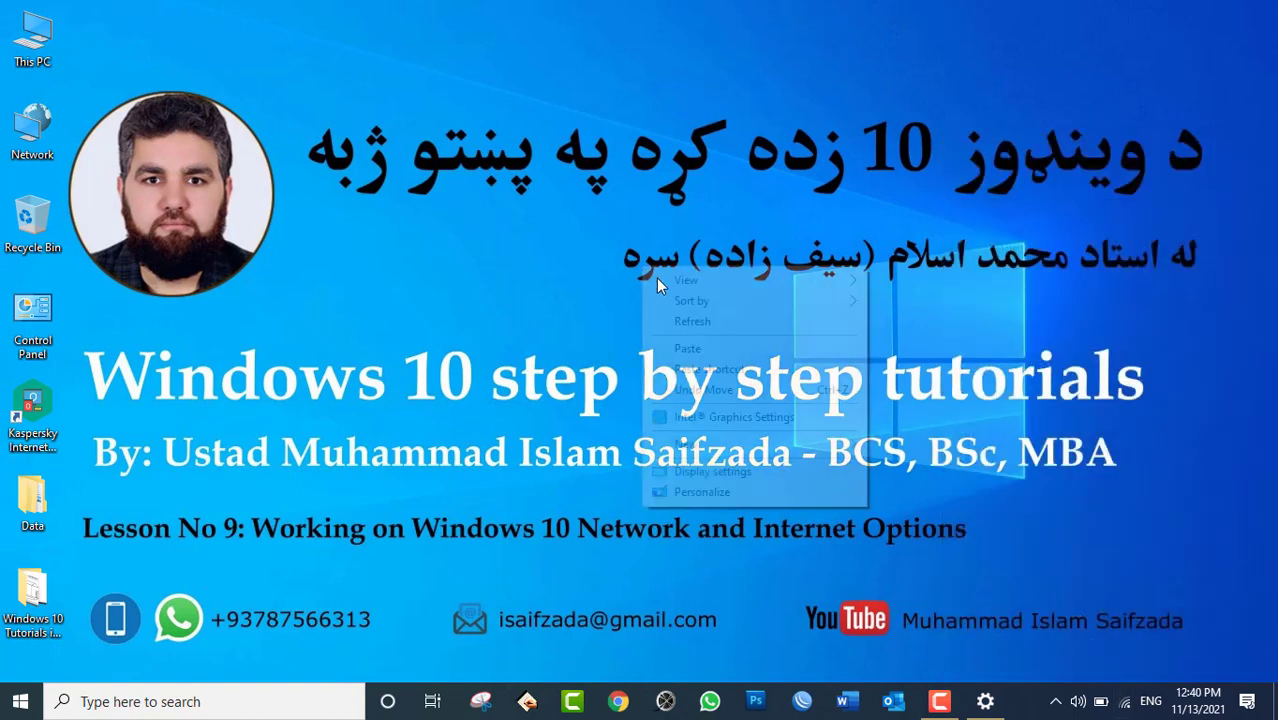
pyautogui.press('Escape')
pyautogui.click(1140, 705)
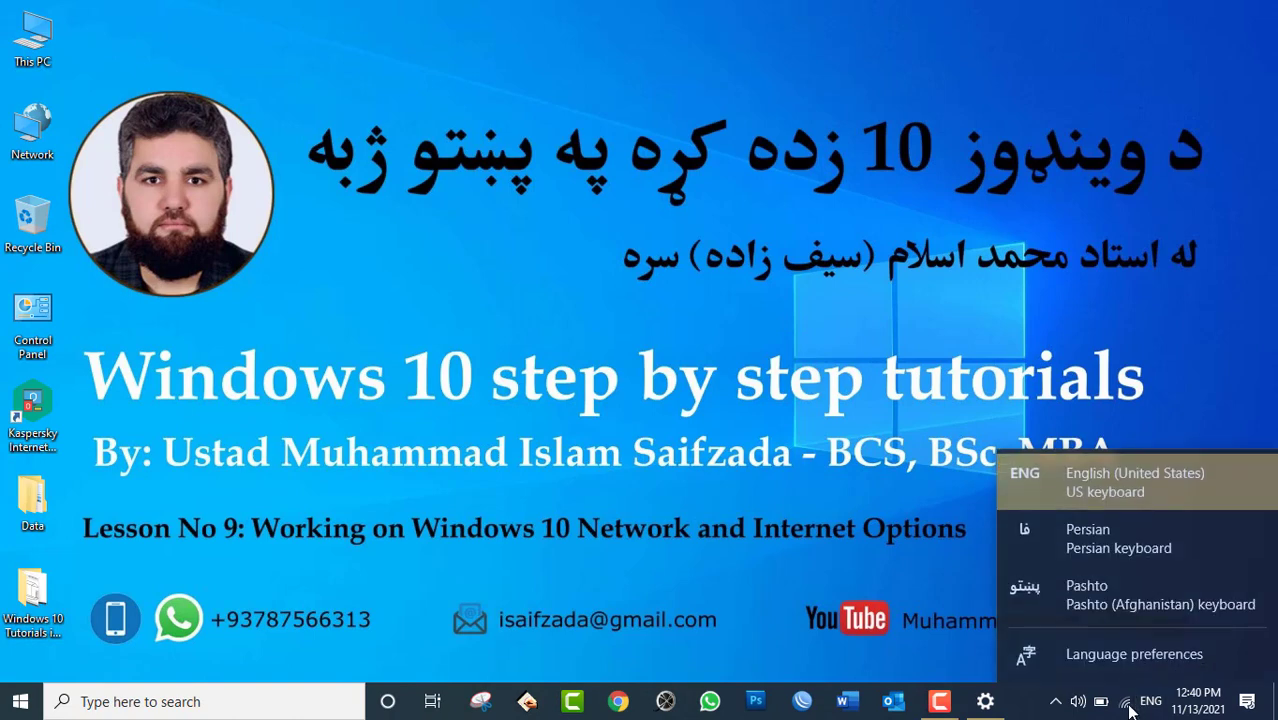
pyautogui.click(1125, 704)
# Reopen the network list and scroll to confirm the Mobile hotspot tile reads 0/8 - HIK-IT.
pyautogui.click(1127, 704)
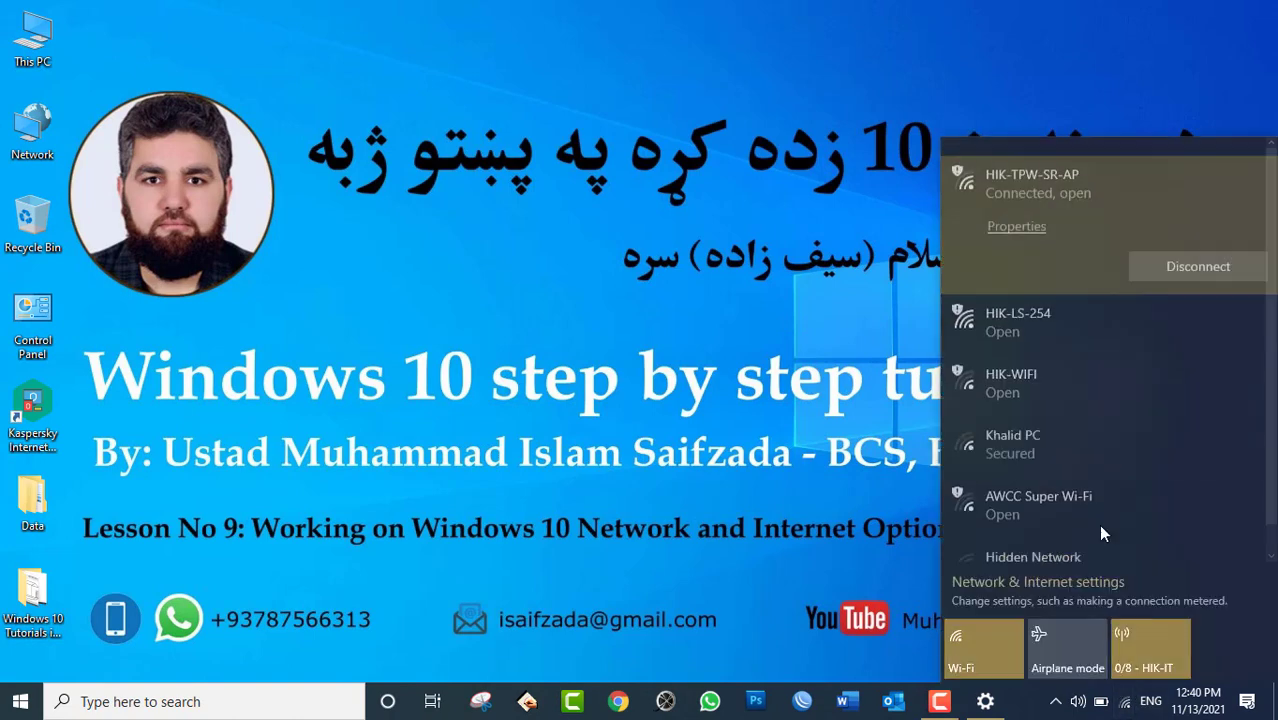
pyautogui.scroll(-1, 1148, 459)
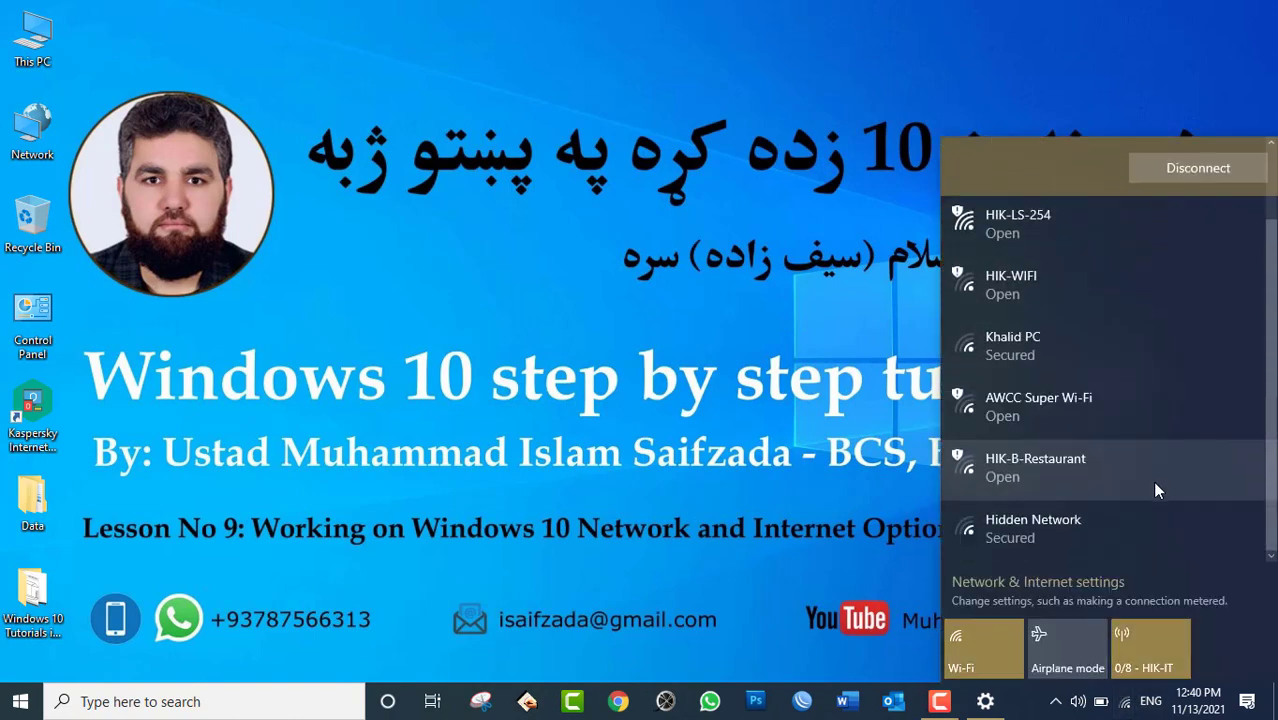
pyautogui.scroll(1, 1152, 481)
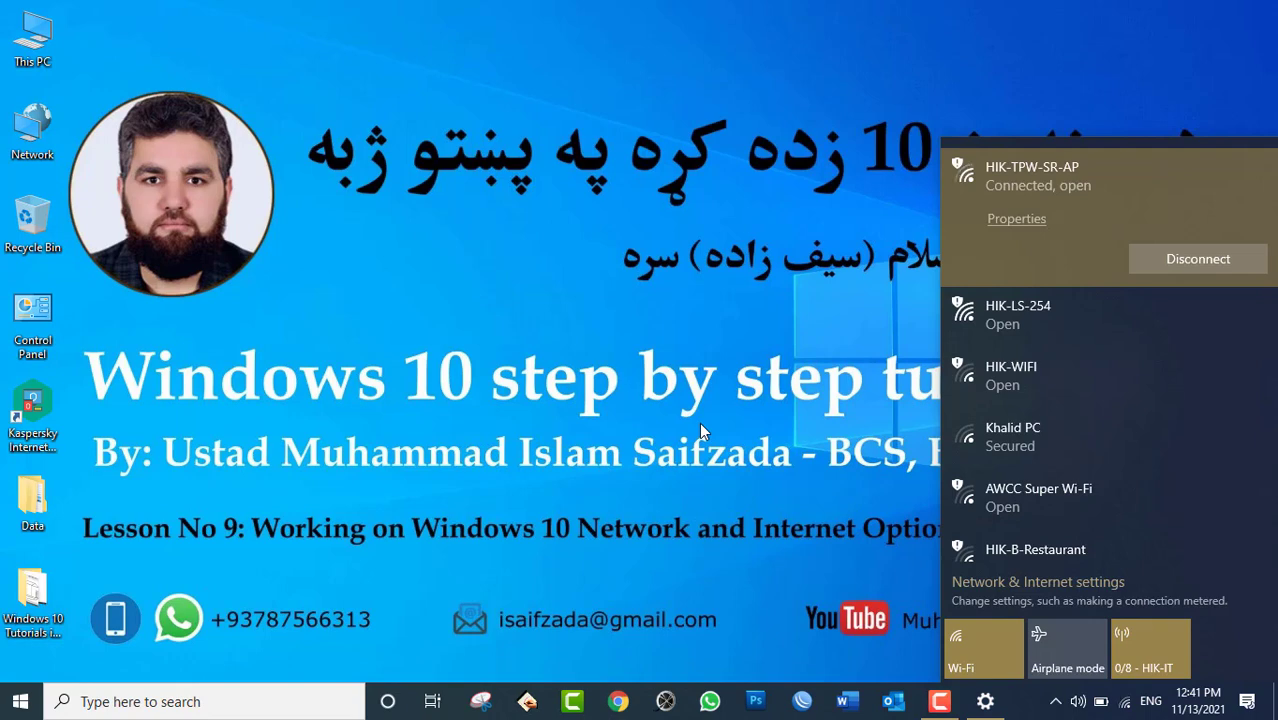
pyautogui.scroll(-2, 1133, 319)
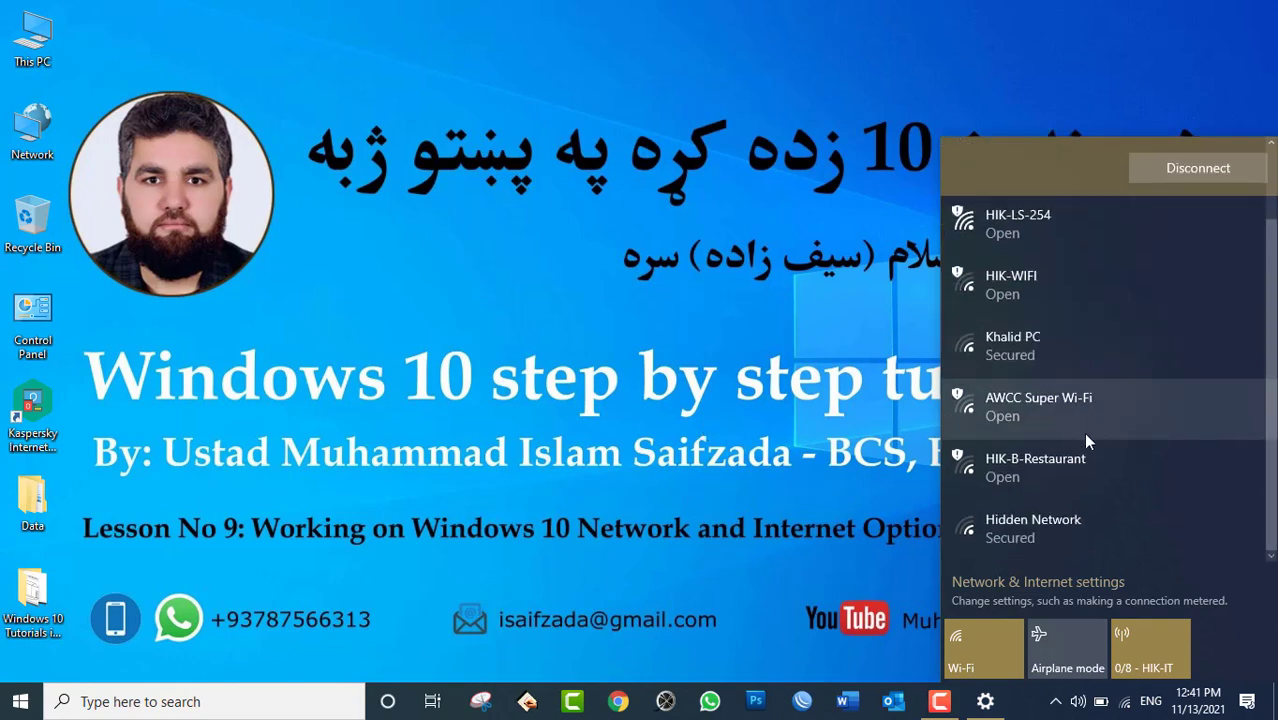
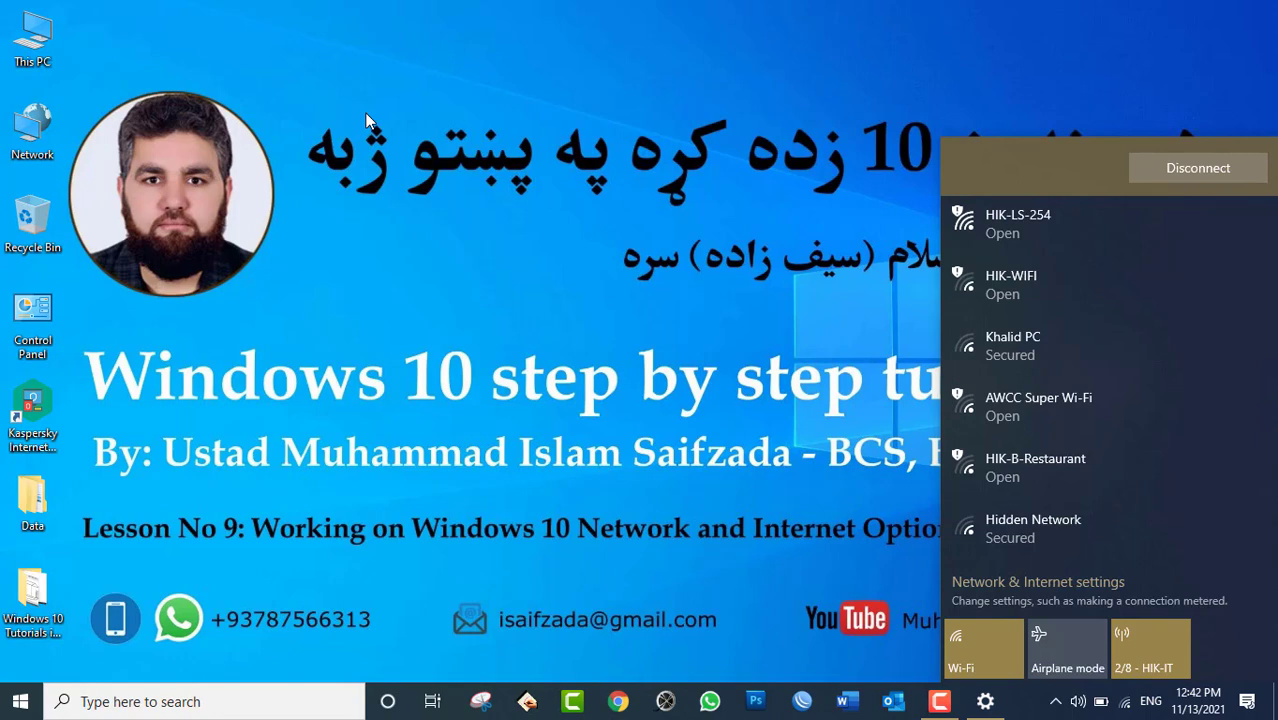
# Open the Mobile hotspot page from the network flyout, showing 2 of 8 devices connected.
pyautogui.click(985, 701)
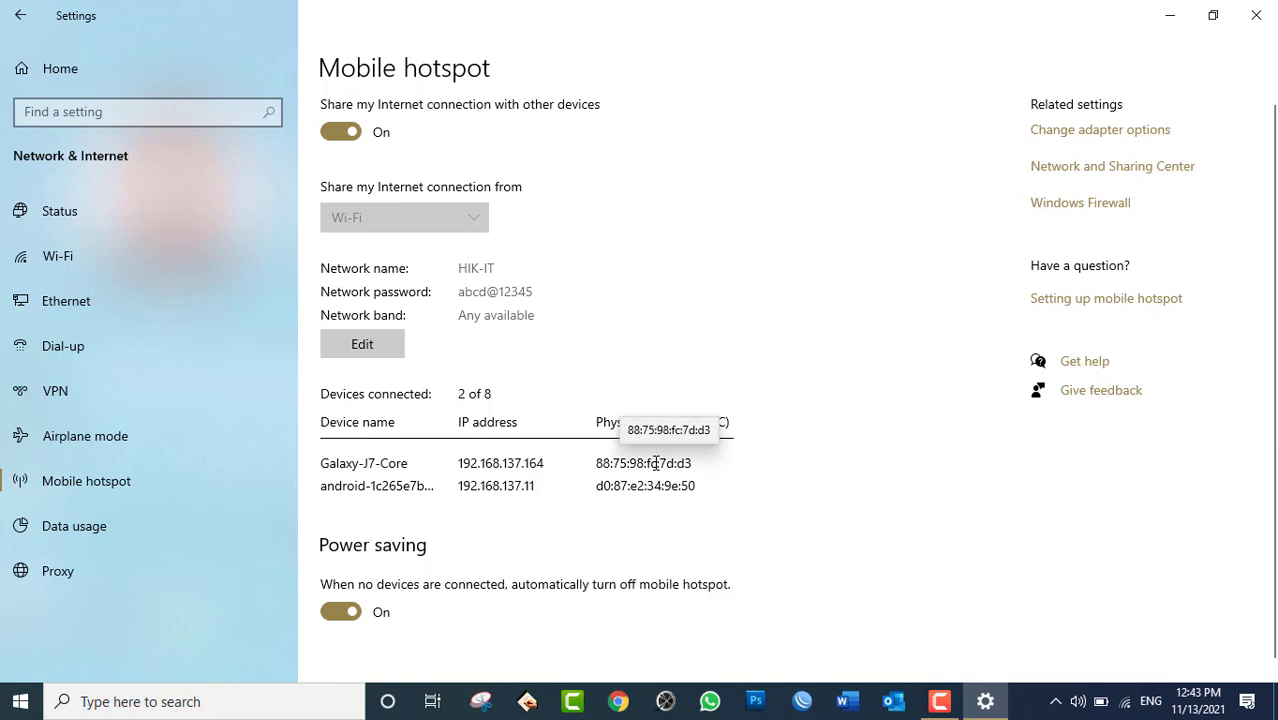
pyautogui.doubleClick(652, 463)
pyautogui.moveTo(322, 463); pyautogui.dragTo(380, 461)
pyautogui.doubleClick(392, 463)
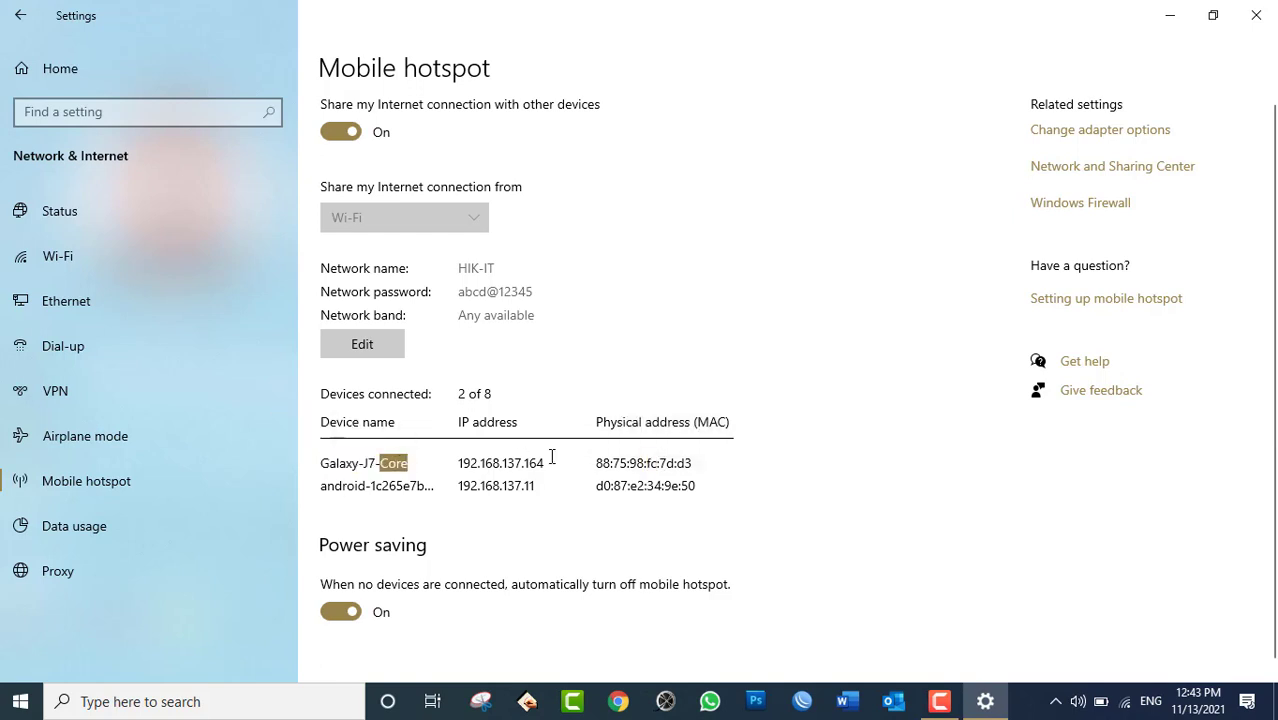
pyautogui.click(606, 462)
pyautogui.moveTo(606, 462); pyautogui.dragTo(703, 463)
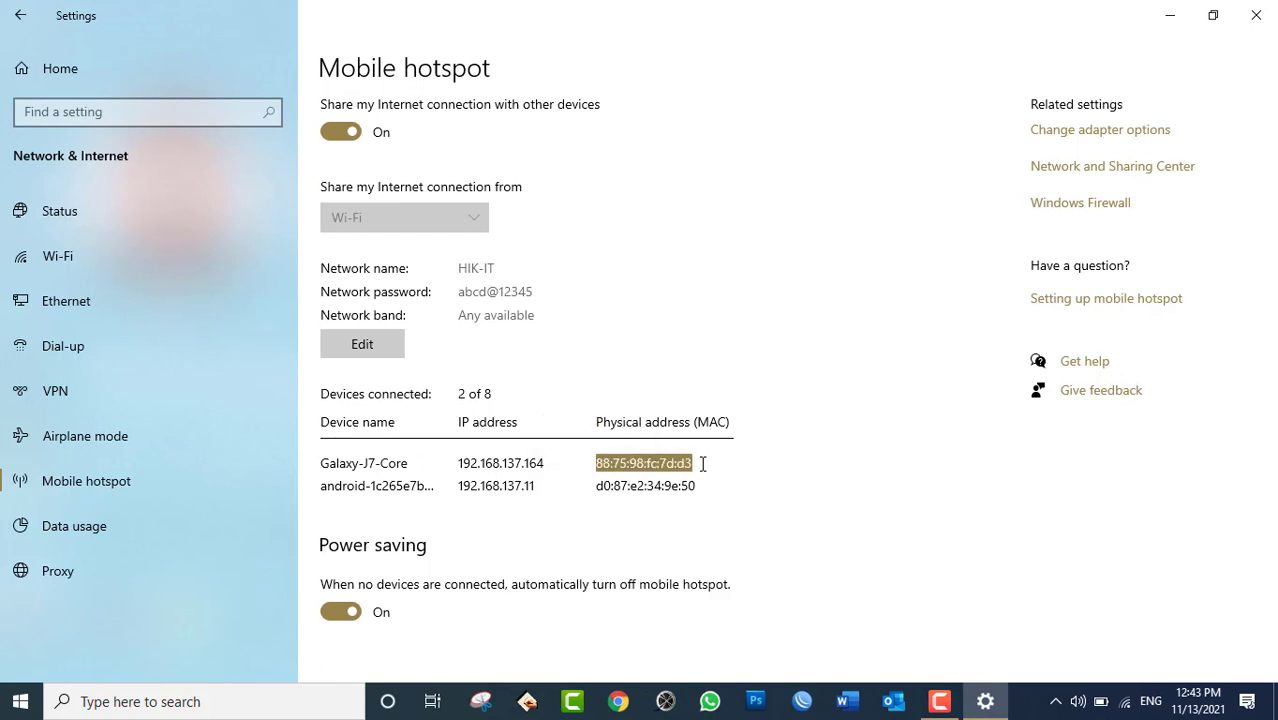
pyautogui.click(327, 487)
pyautogui.moveTo(327, 487); pyautogui.dragTo(536, 490)
pyautogui.click(421, 494)
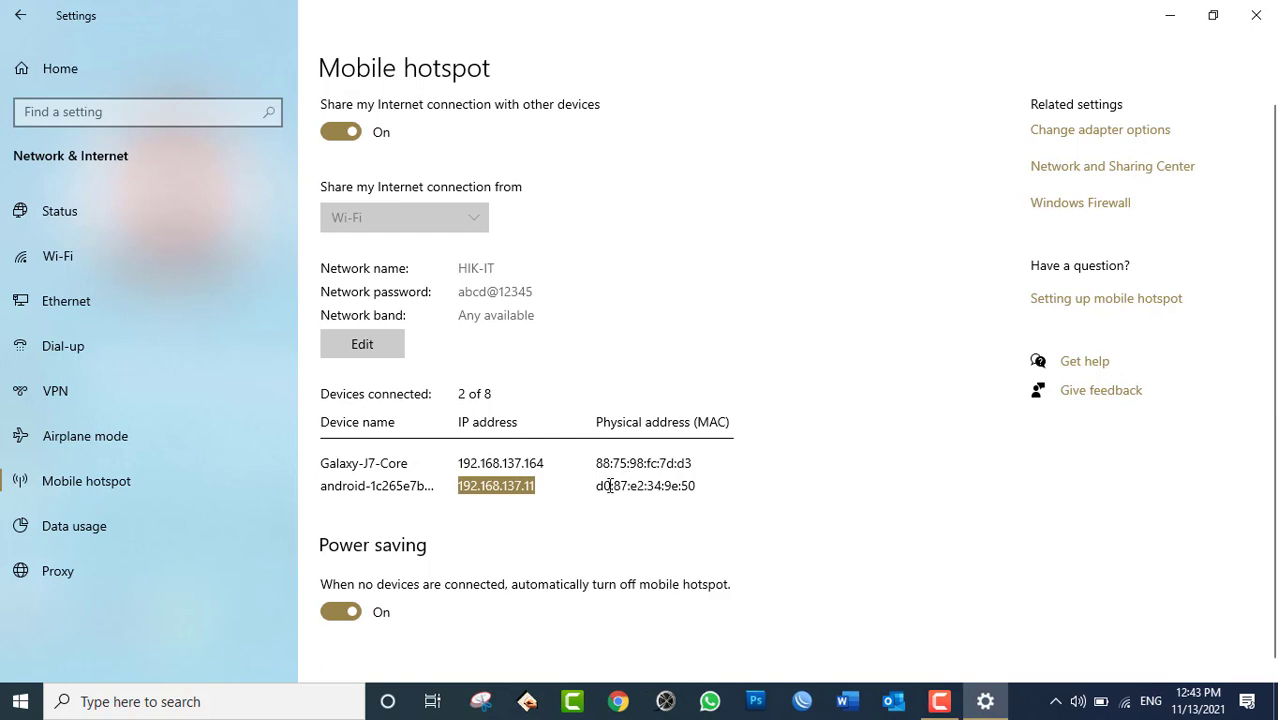
pyautogui.click(698, 491)
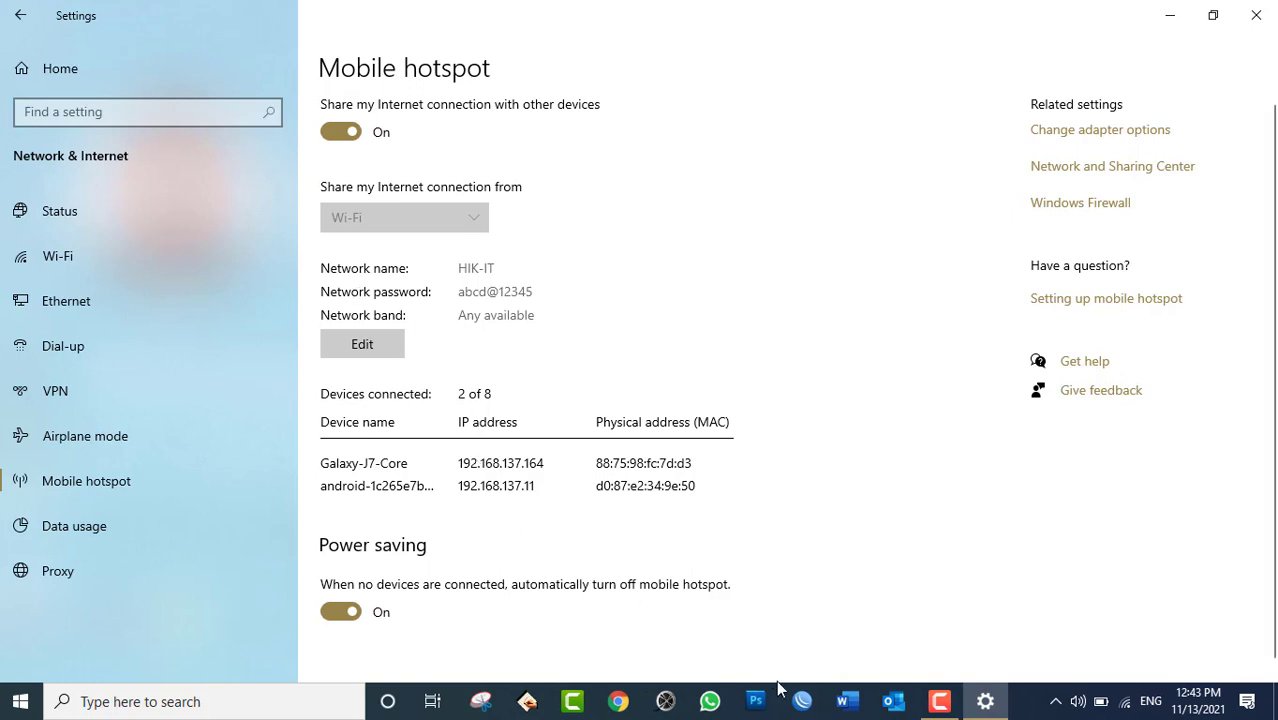
# Log in to the router in WinBox with the router password.
pyautogui.click(793, 708)
pyautogui.write('****')
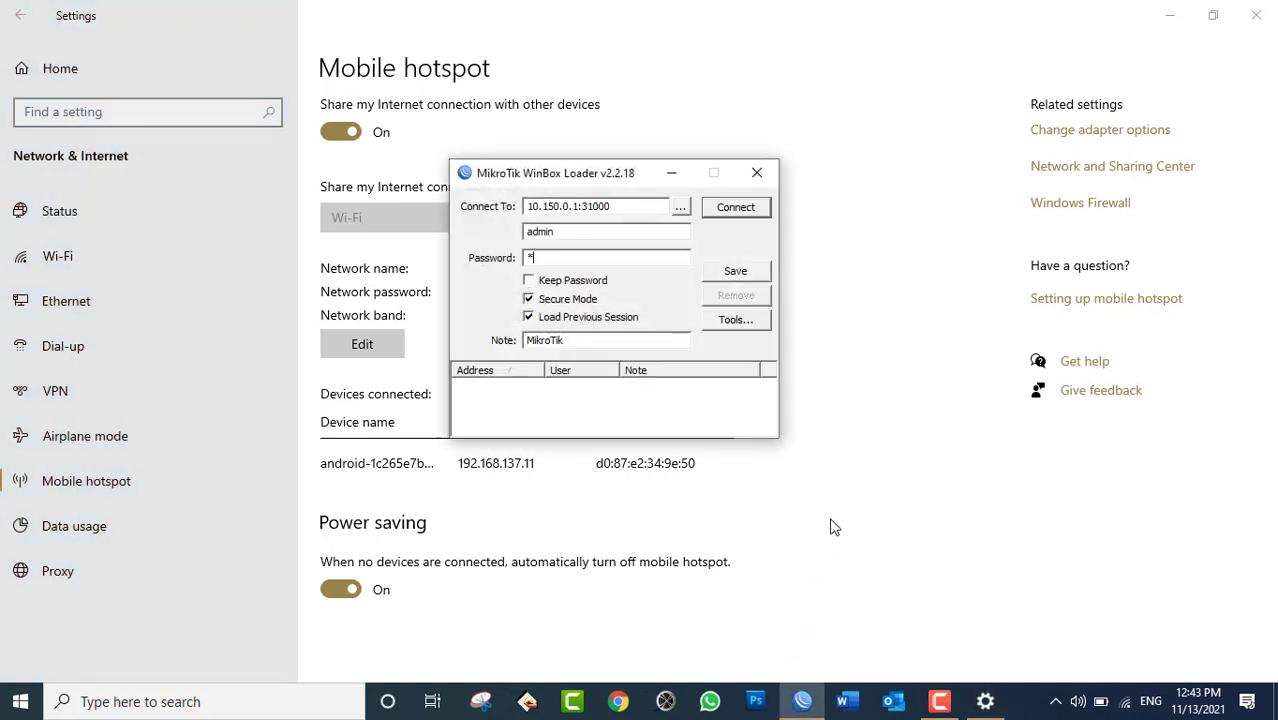
pyautogui.write('*****')
pyautogui.press('Return')
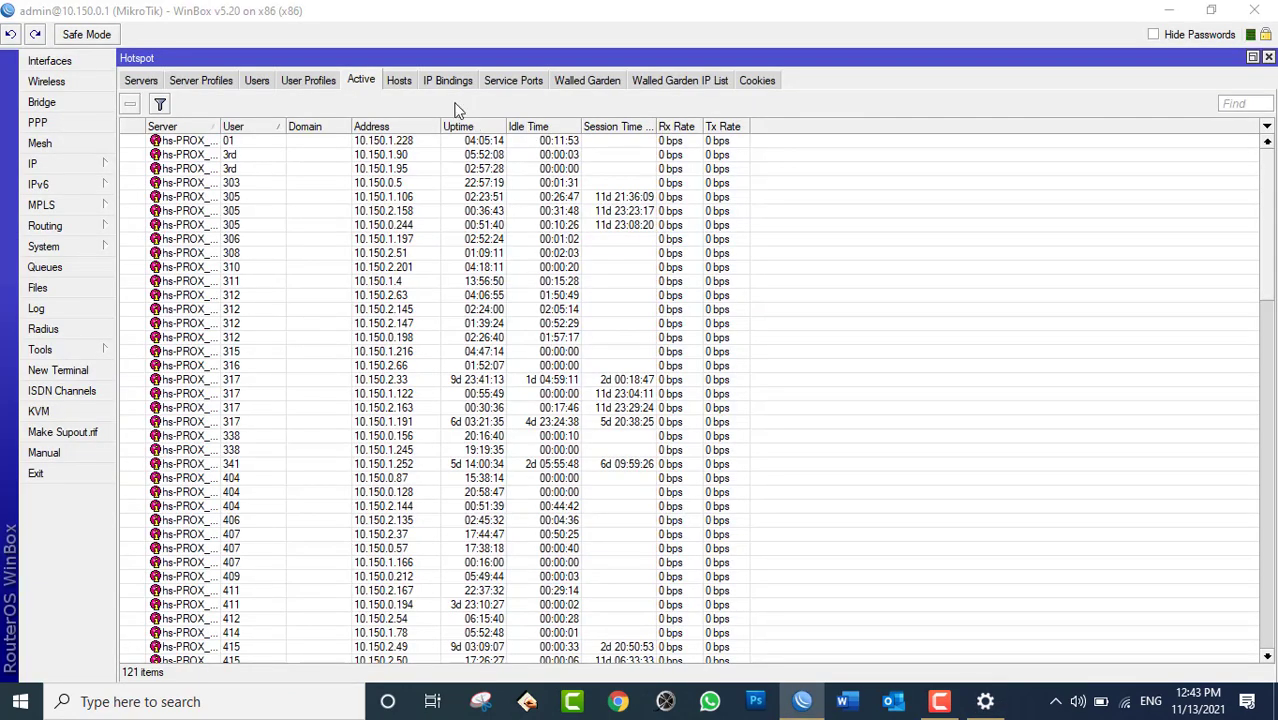
# Review the 1786 MAC-blocked IP bindings, then show the 121 active hotspot users.
pyautogui.click(441, 84)
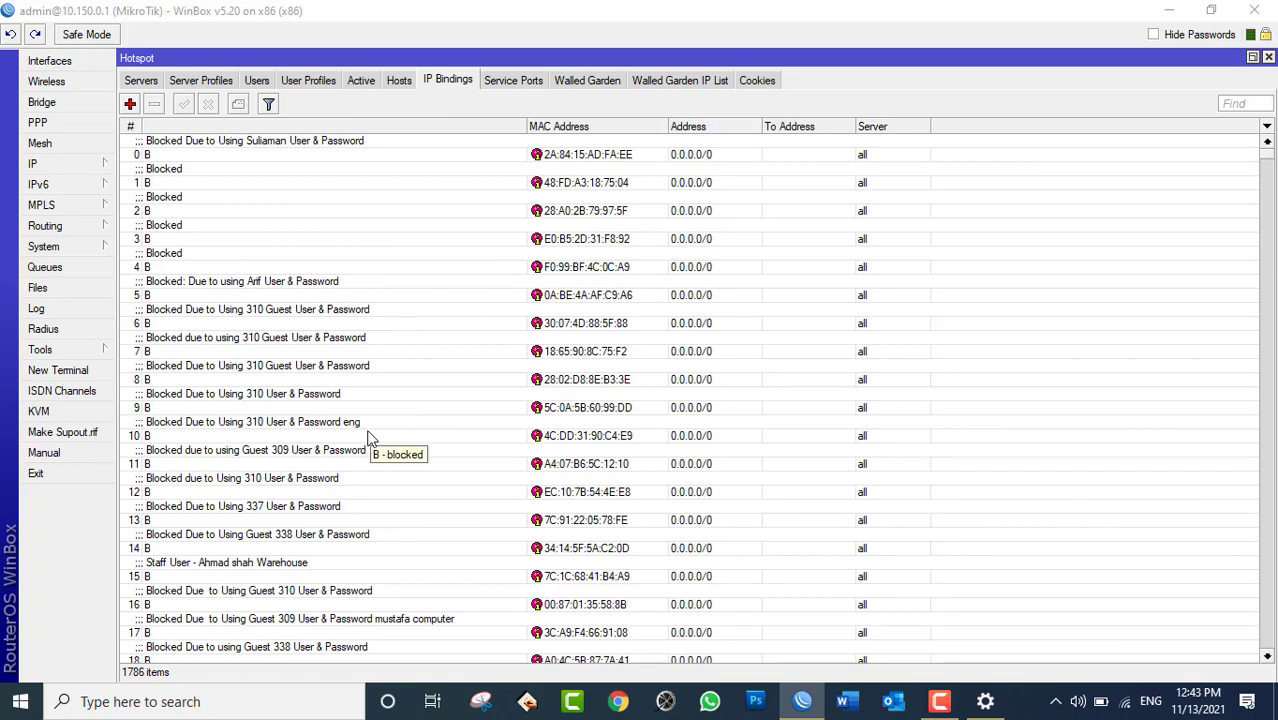
pyautogui.scroll(-8, 330, 465)
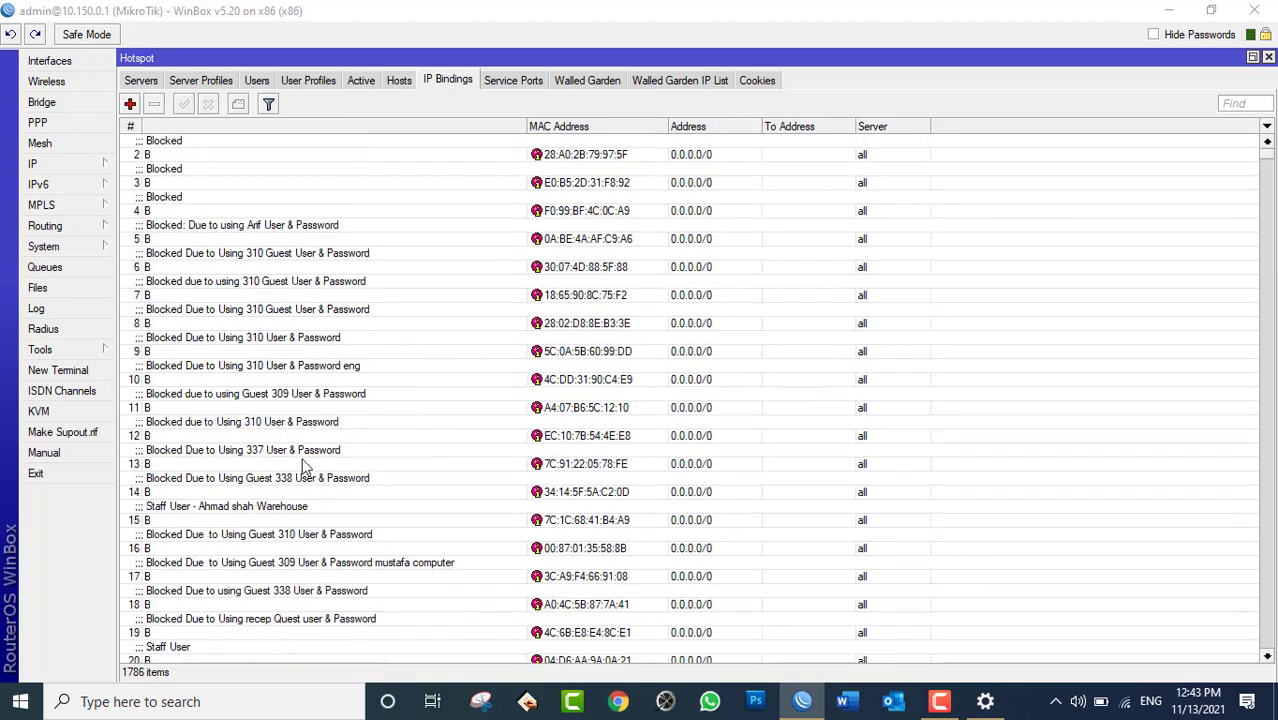
pyautogui.scroll(-7, 330, 470)
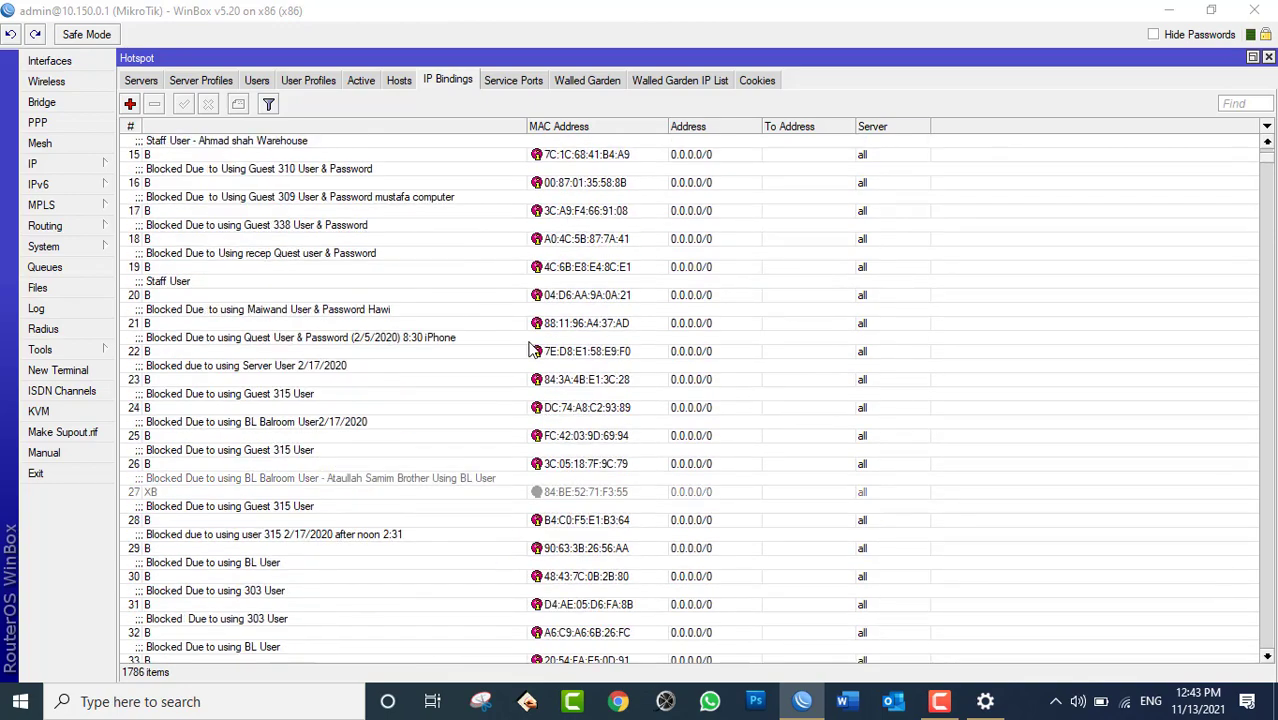
pyautogui.scroll(-12, 537, 358)
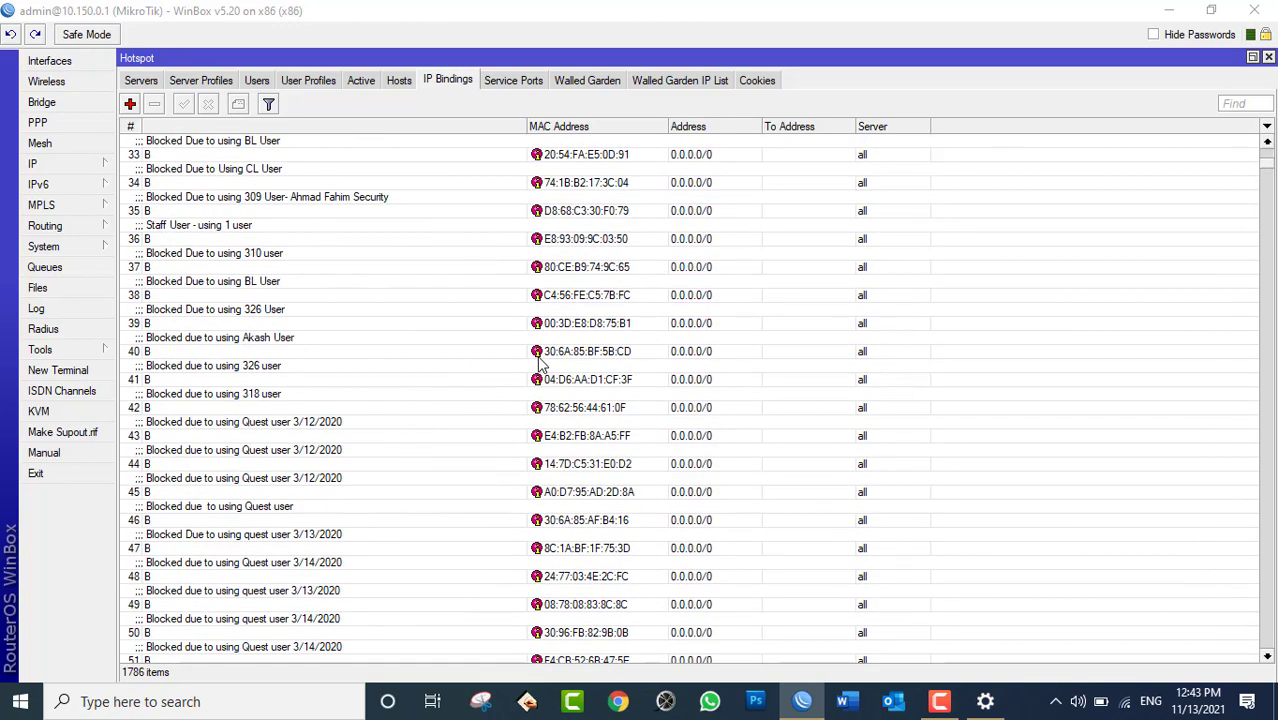
pyautogui.scroll(-5, 537, 358)
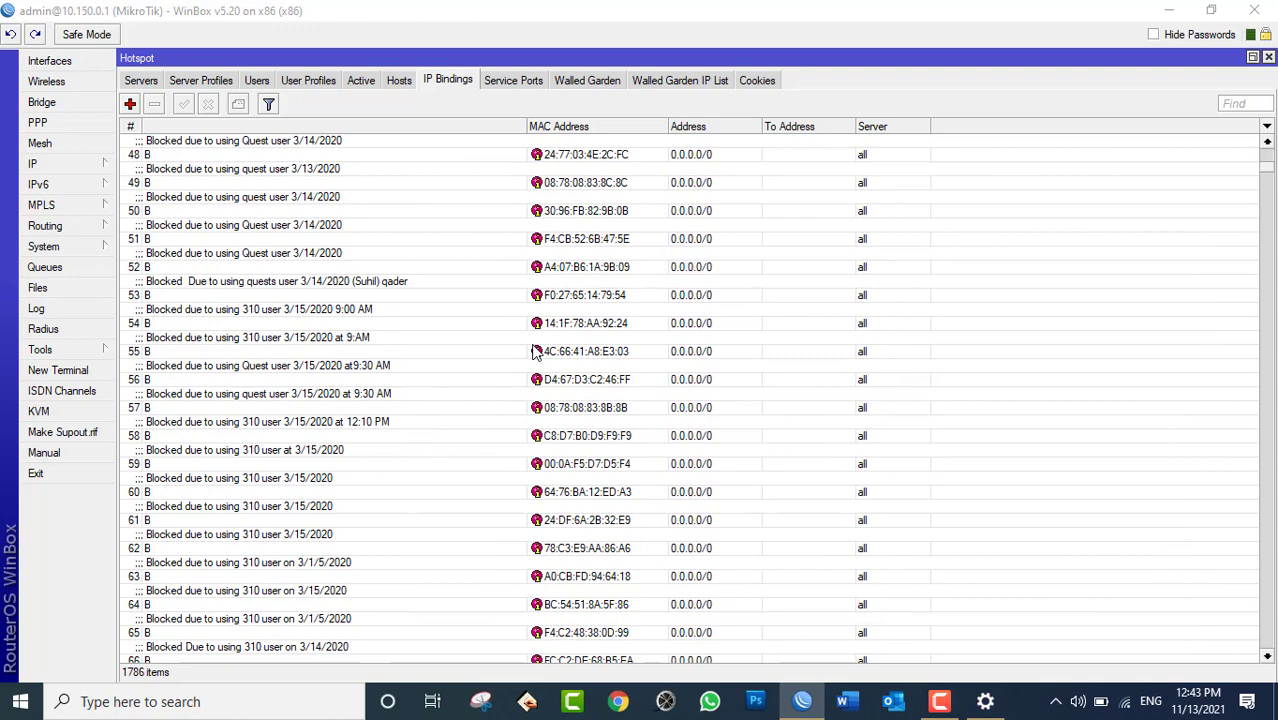
pyautogui.click(358, 82)
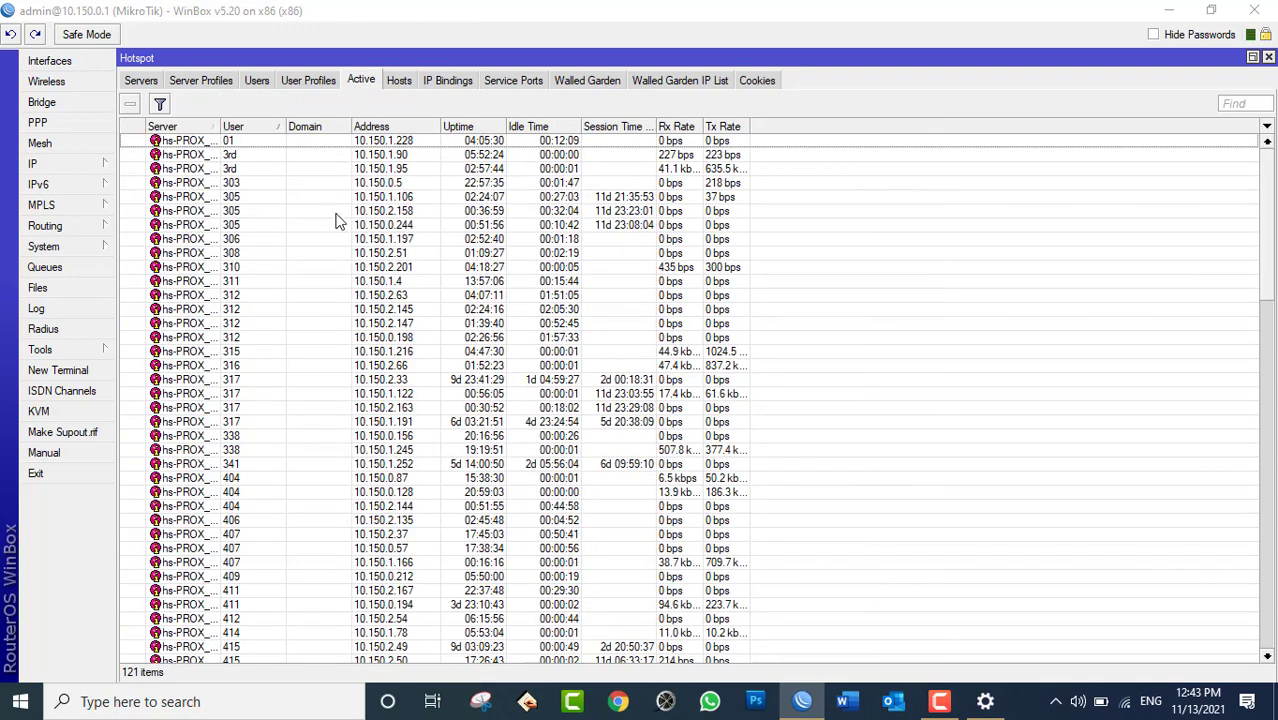
# Select the sessions of users 303 and 305, then minimize WinBox back to Mobile hotspot.
pyautogui.click(253, 182)
pyautogui.click(245, 198)
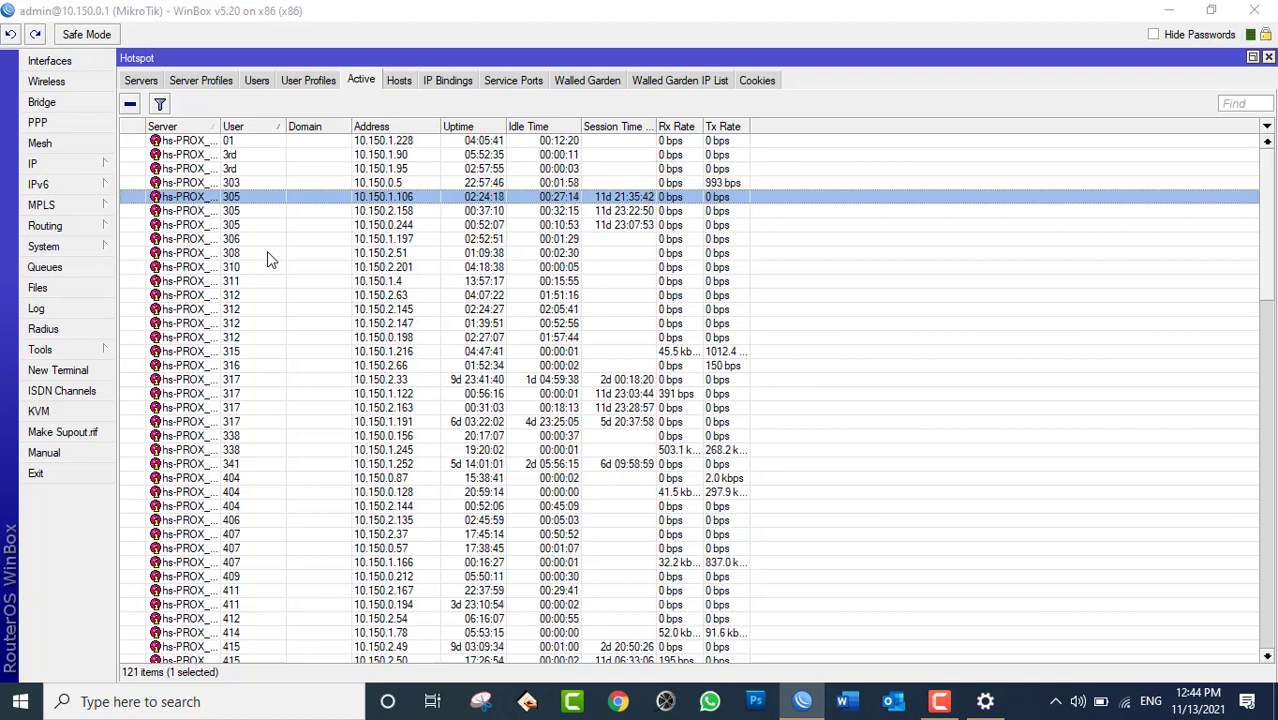
pyautogui.click(1169, 10)
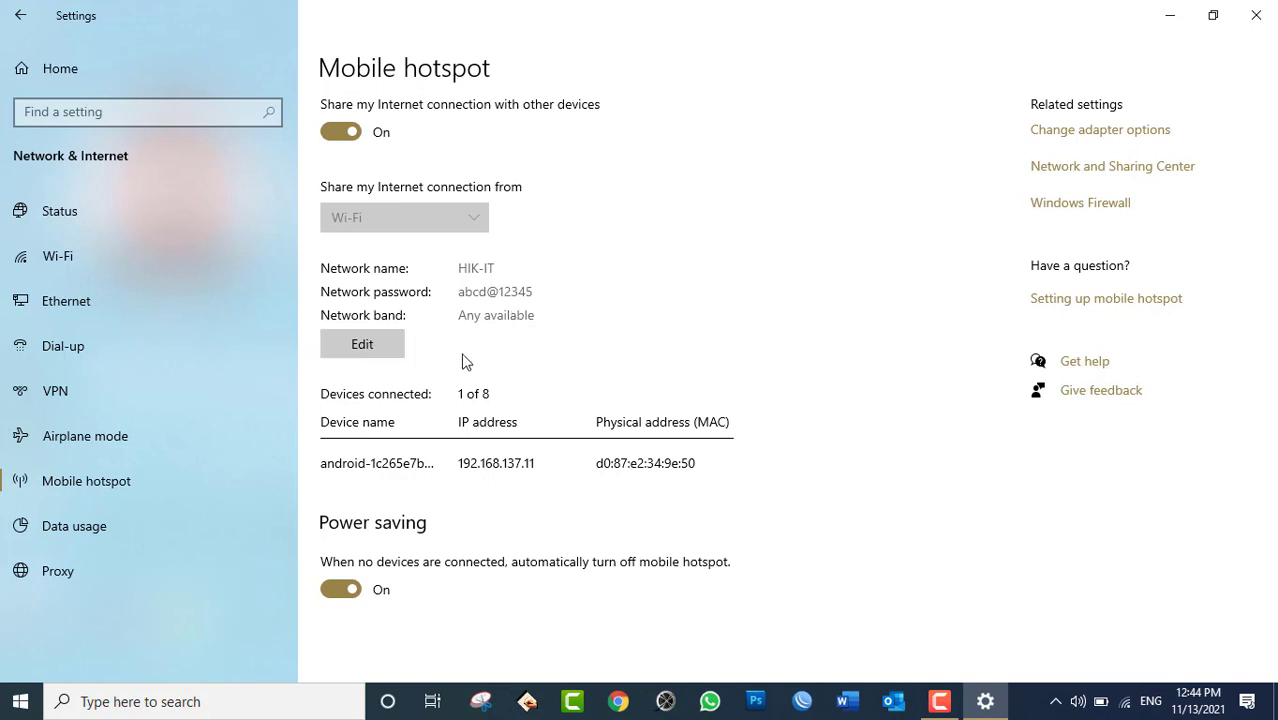
# Turn hotspot sharing Off and move to the Data usage page.
pyautogui.click(348, 133)
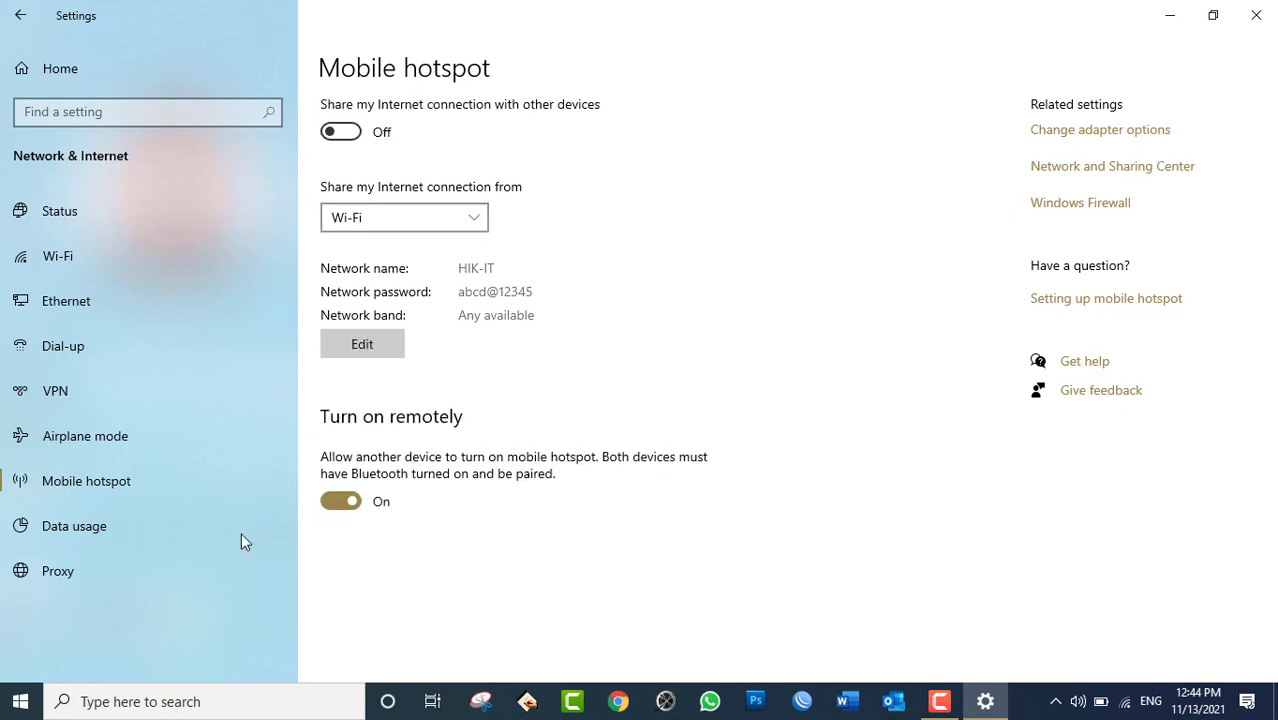
pyautogui.click(113, 538)
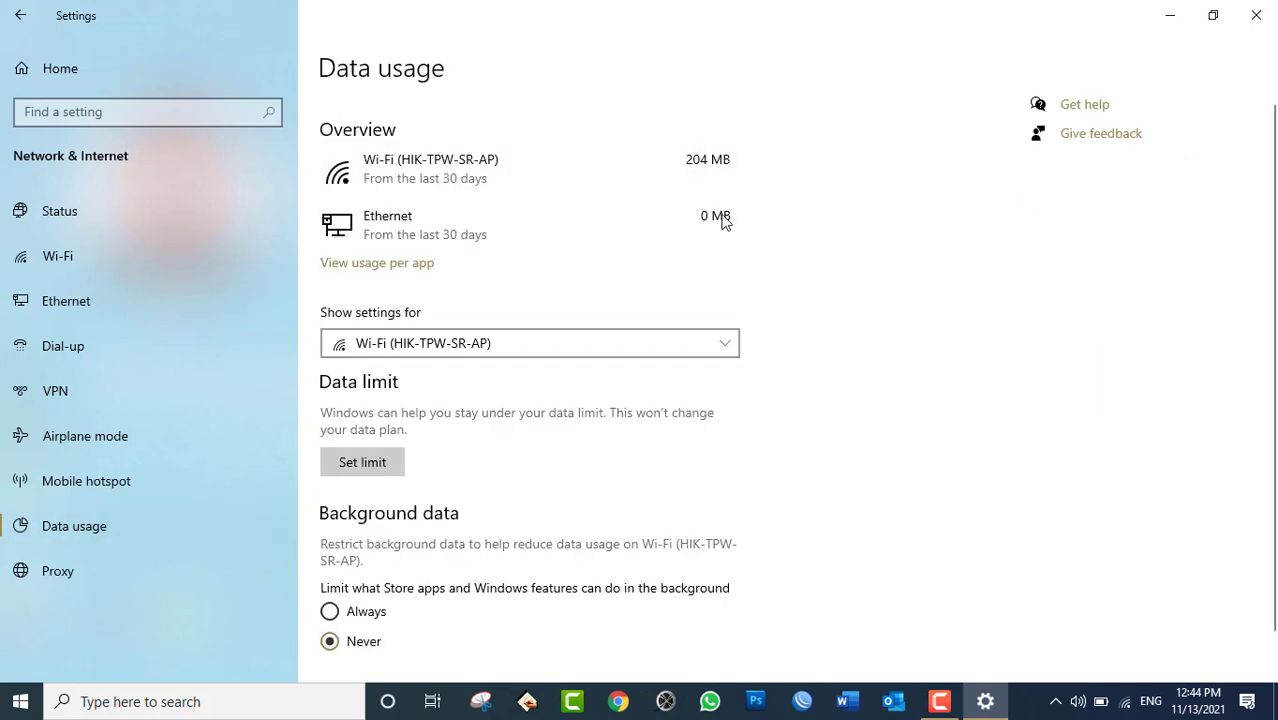
# Check Wi-Fi usage details, then restart Settings and return to Network & Internet > Data usage.
pyautogui.click(480, 173)
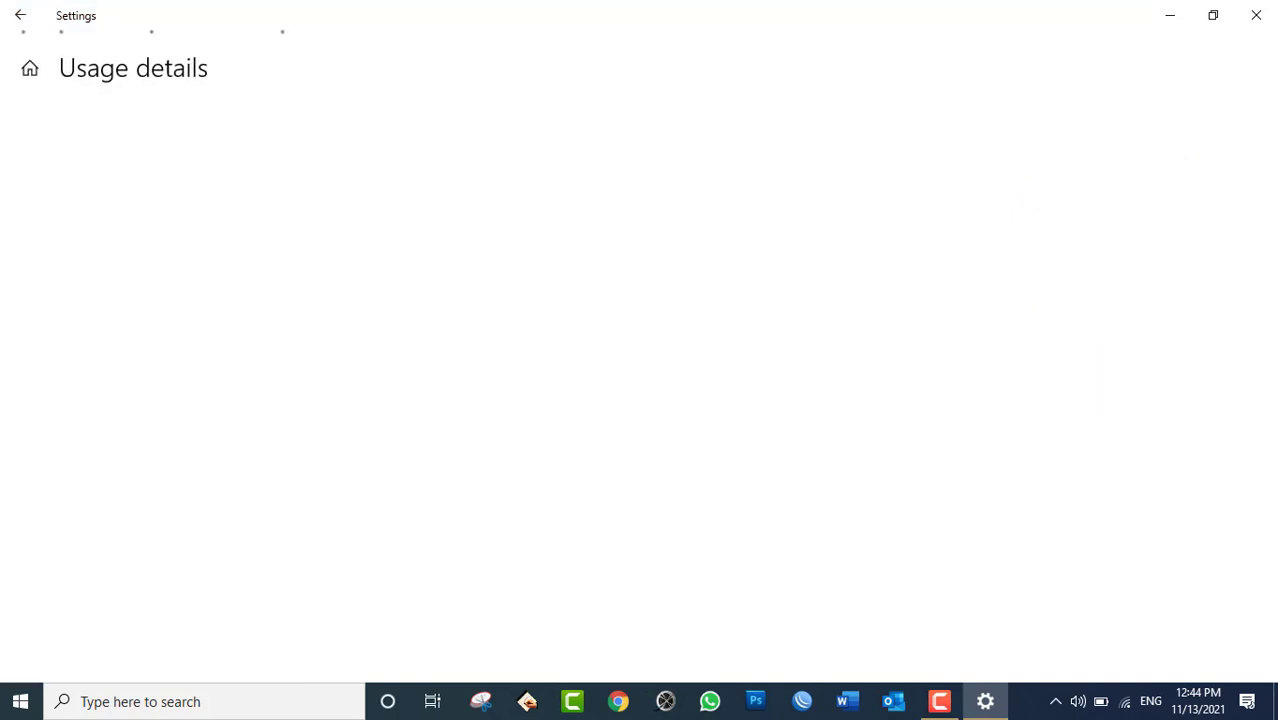
pyautogui.click(1256, 15)
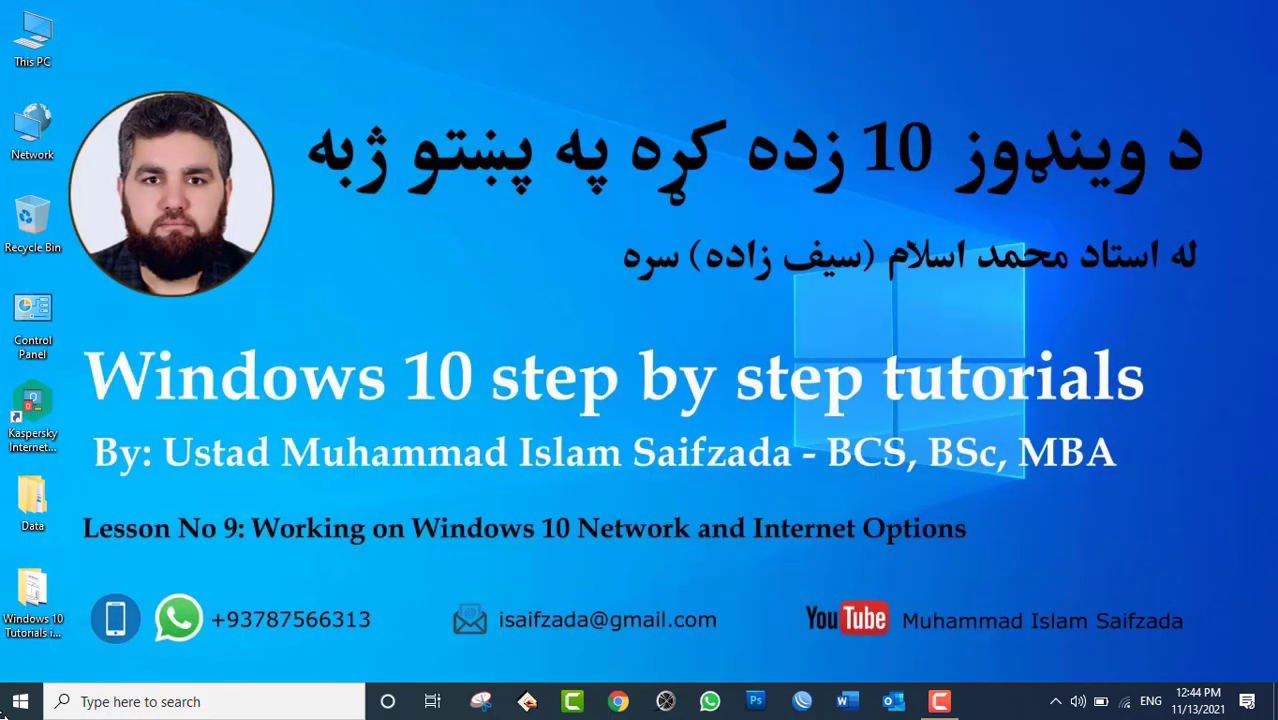
pyautogui.click(20, 701)
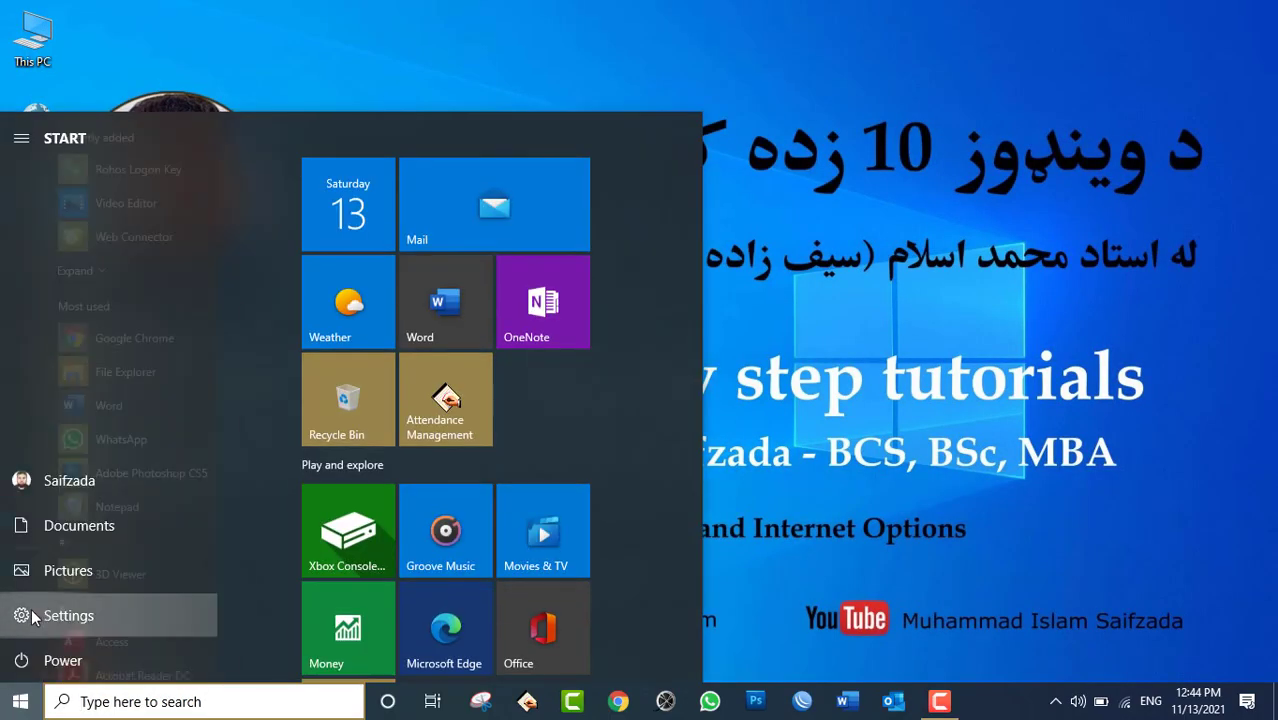
pyautogui.click(33, 616)
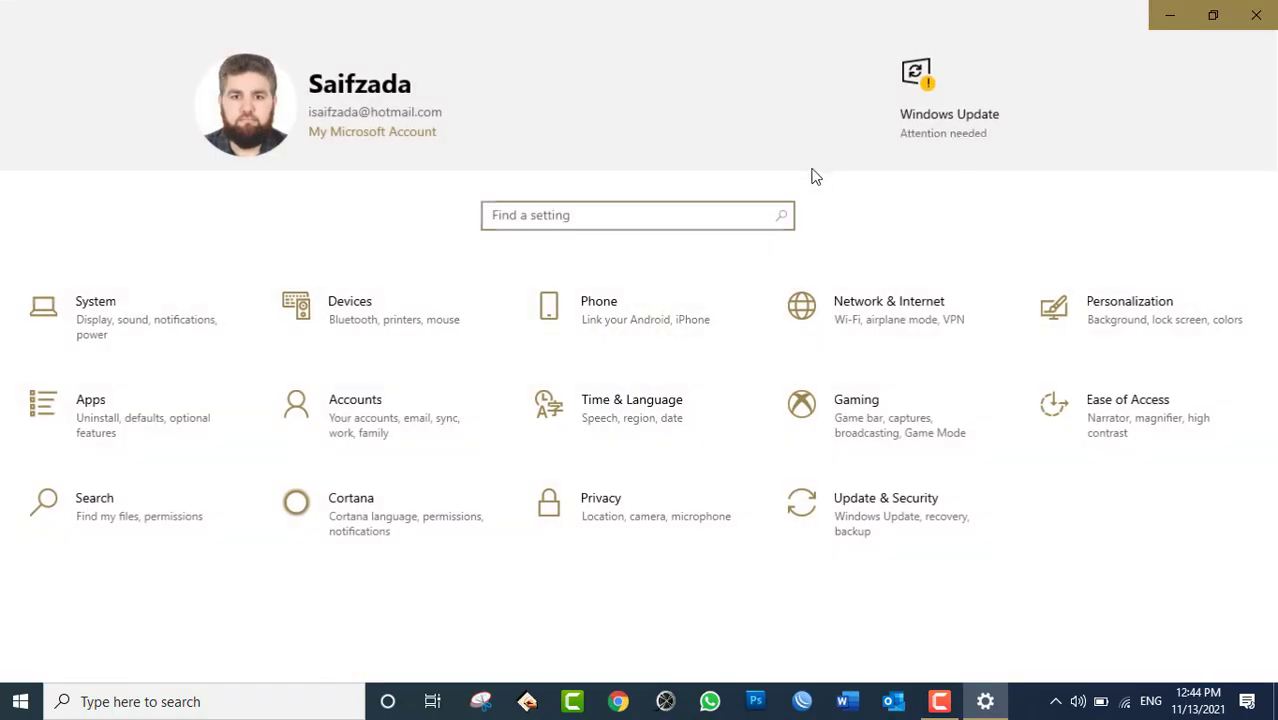
pyautogui.click(822, 318)
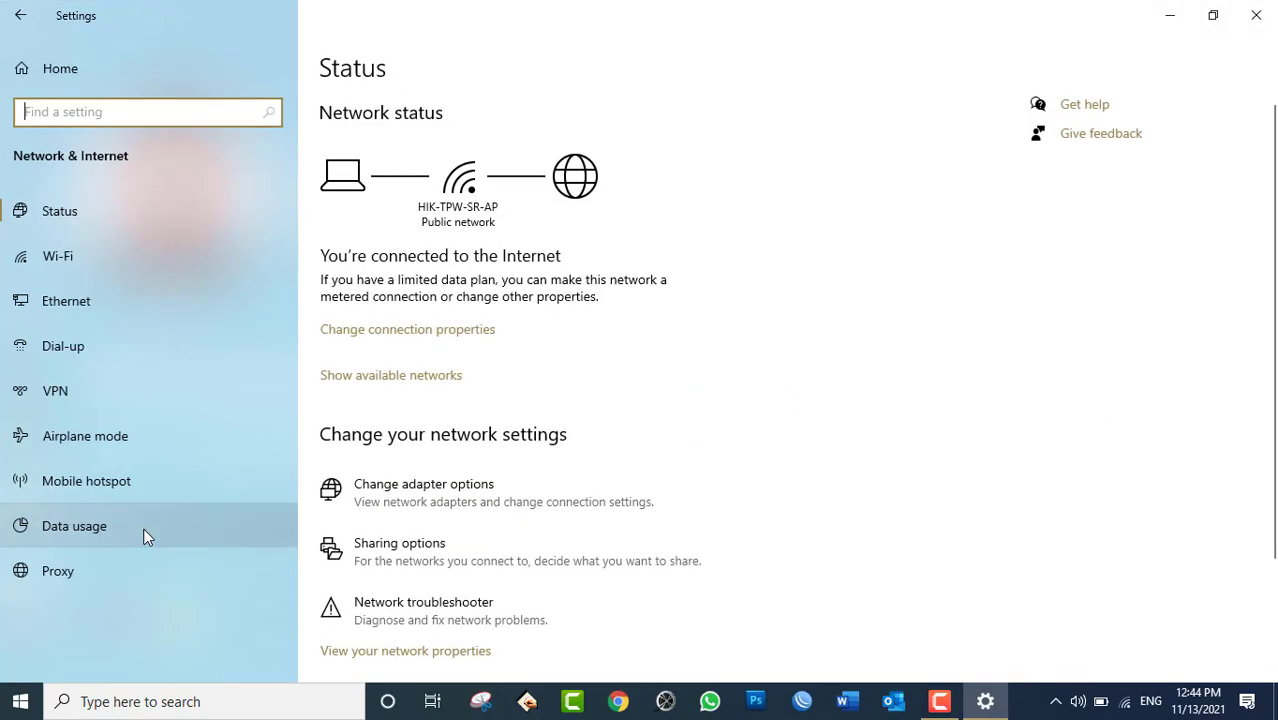
pyautogui.click(124, 530)
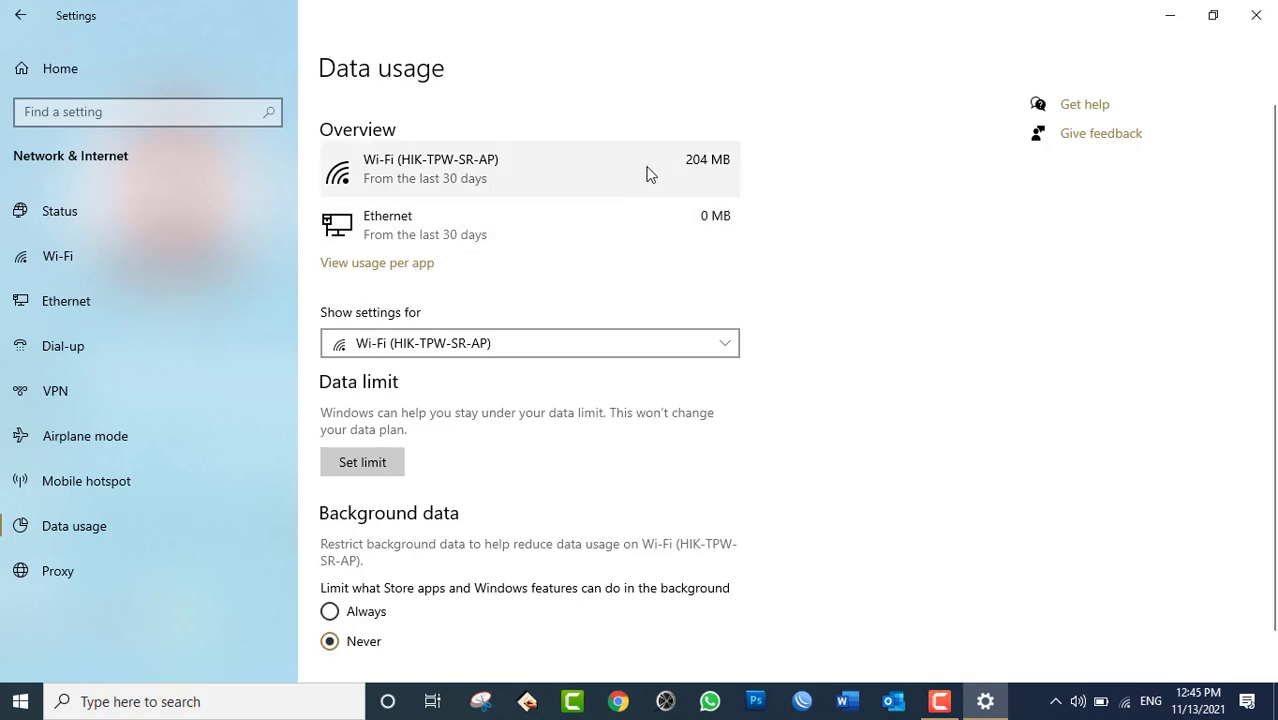
# Change 'Show settings for' from Wi-Fi (all networks) to Wi-Fi (HIK-TPW-SR-AP).
pyautogui.click(569, 346)
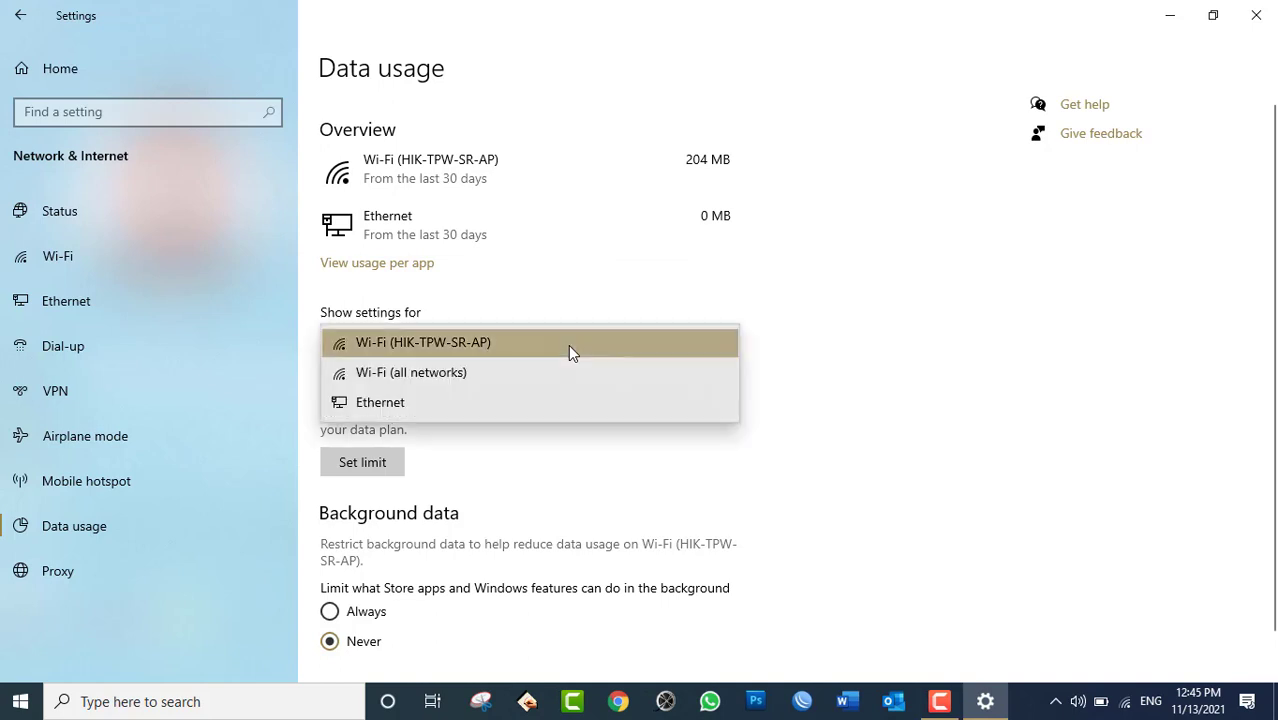
pyautogui.click(519, 380)
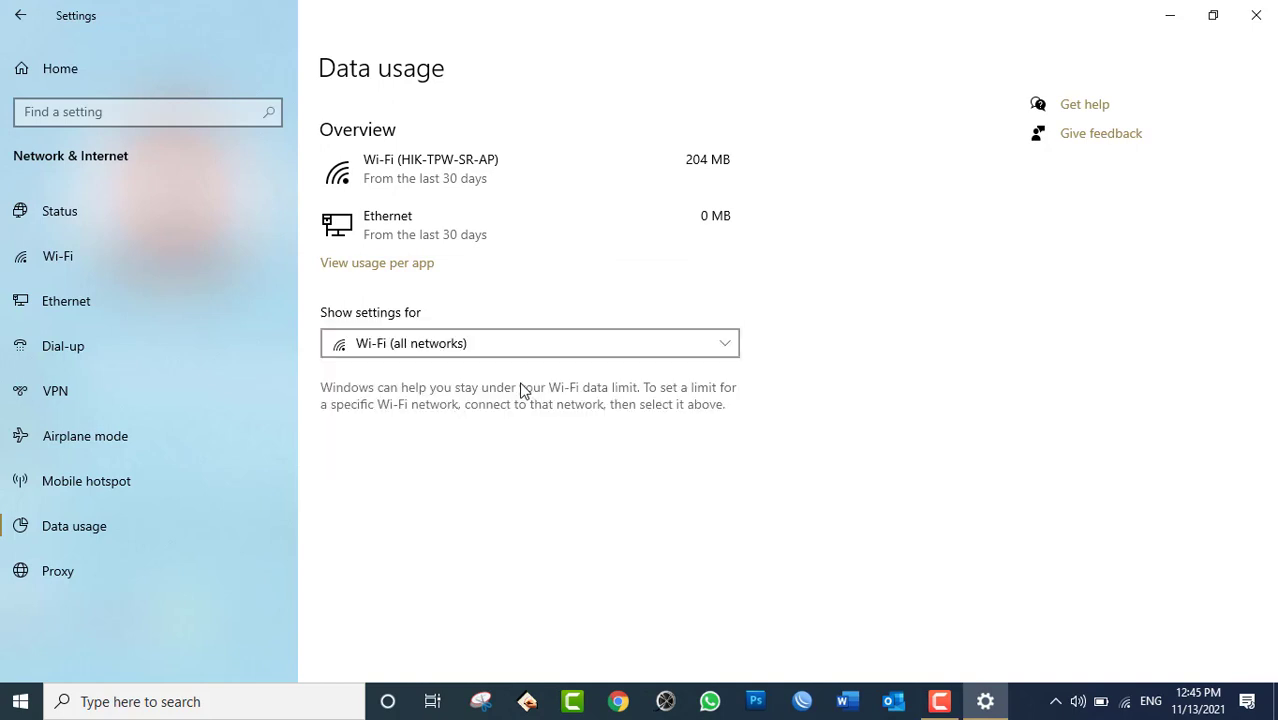
pyautogui.click(628, 342)
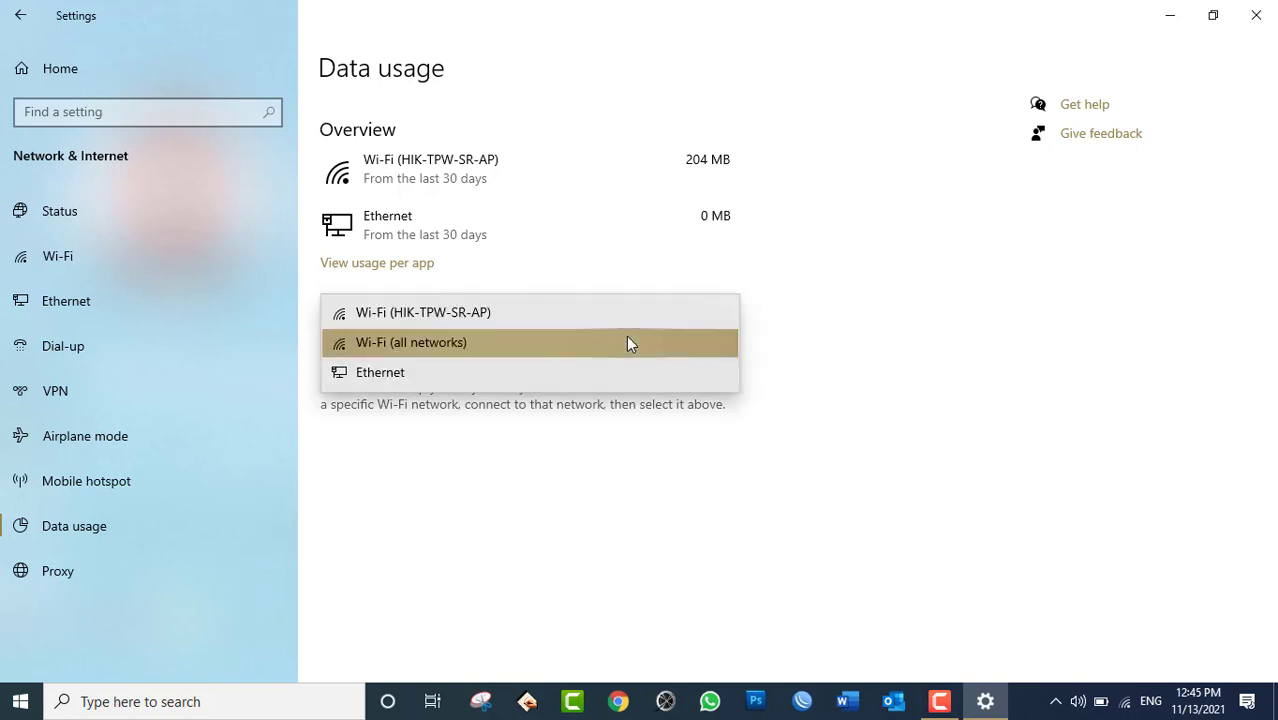
pyautogui.click(479, 313)
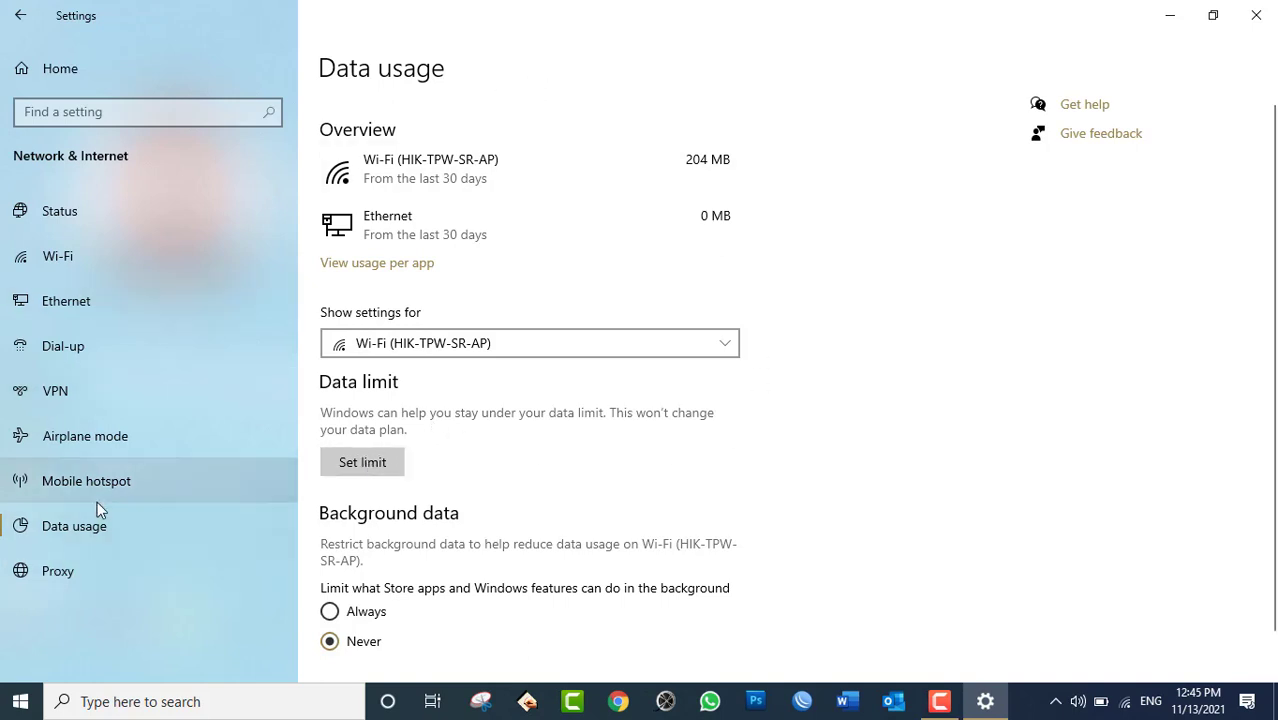
# Go past Proxy to the VPN page, which lists no VPN connection yet.
pyautogui.click(88, 577)
pyautogui.click(121, 380)
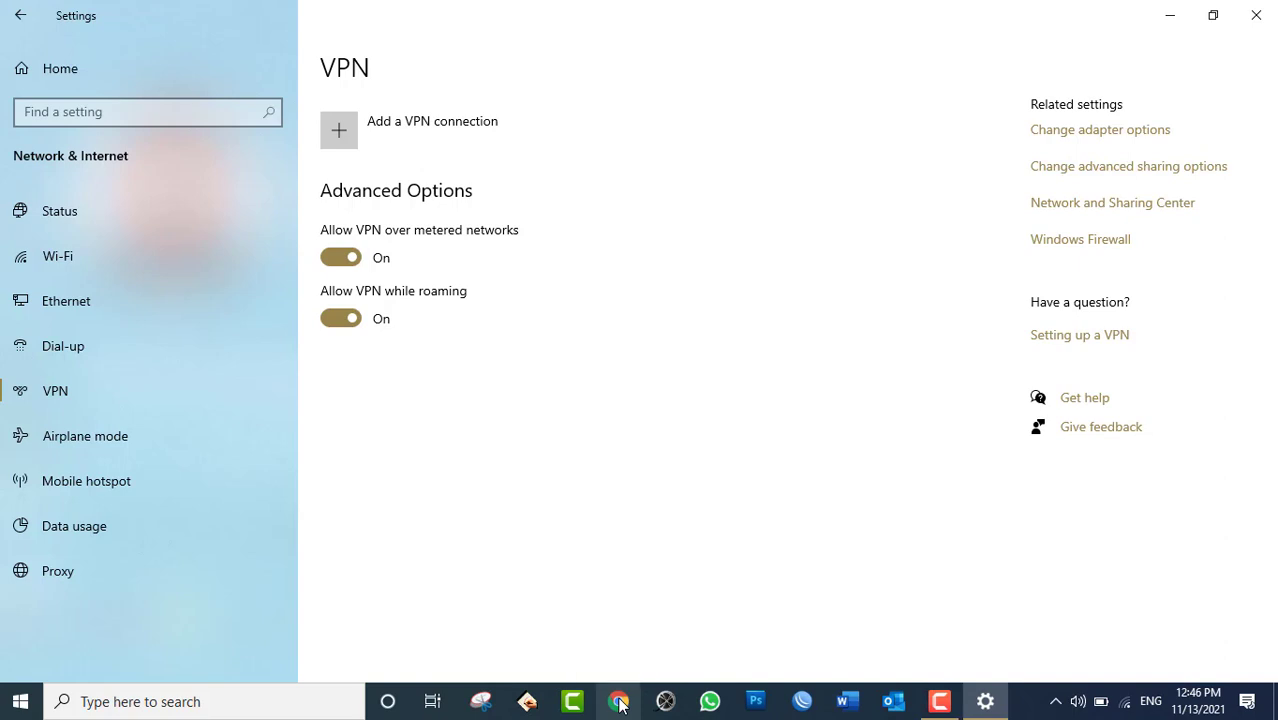
pyautogui.click(245, 705)
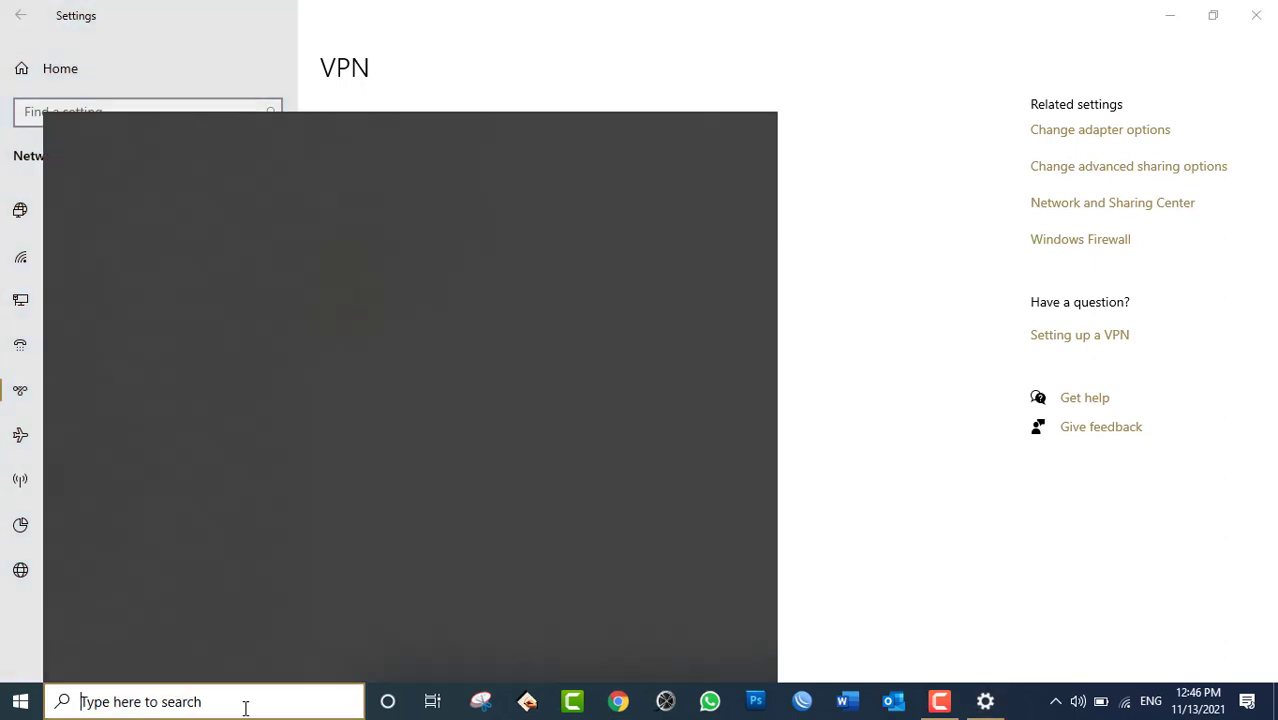
pyautogui.write('VPN')
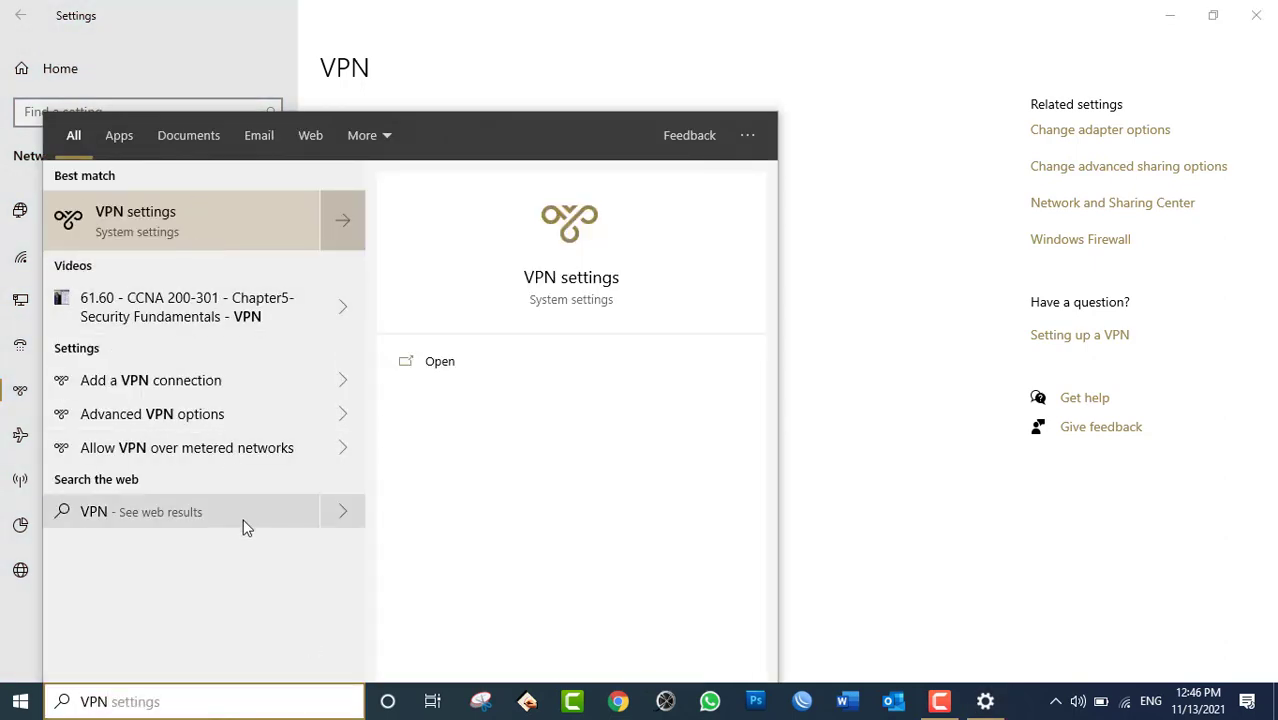
pyautogui.click(590, 16)
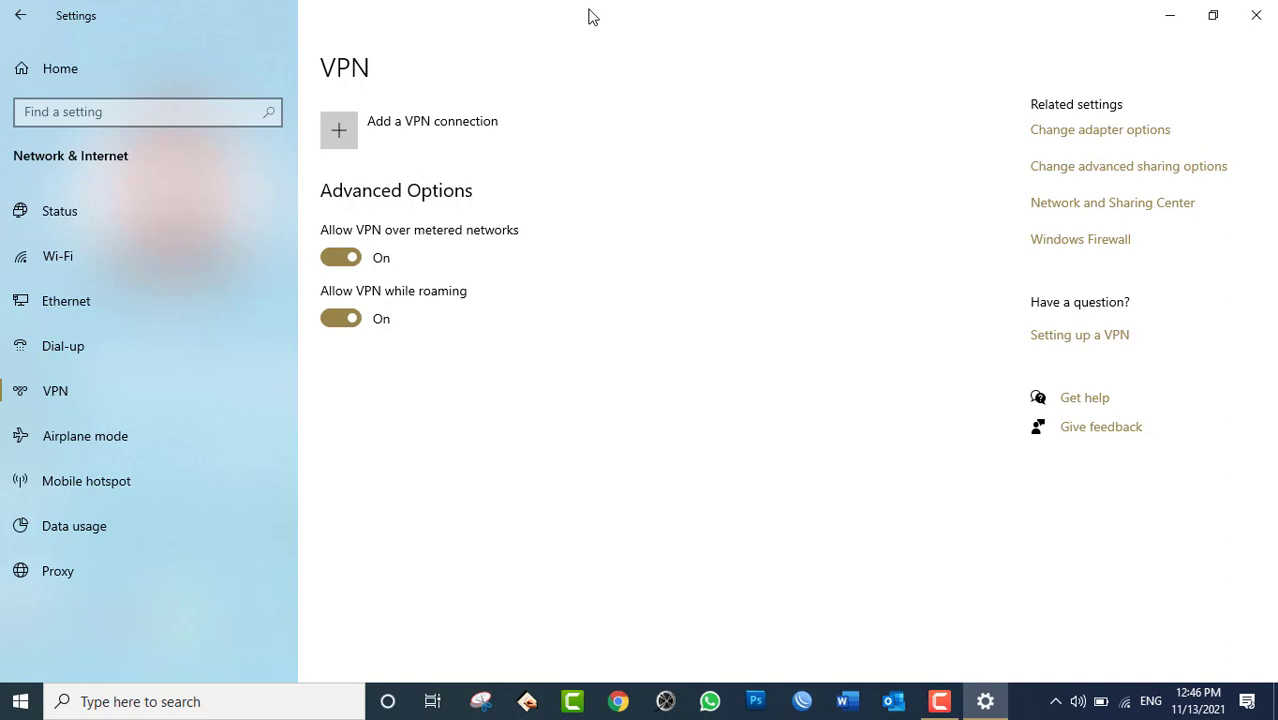
# Open Chrome, go to Google, and search for 'Touch VPN'.
pyautogui.click(626, 700)
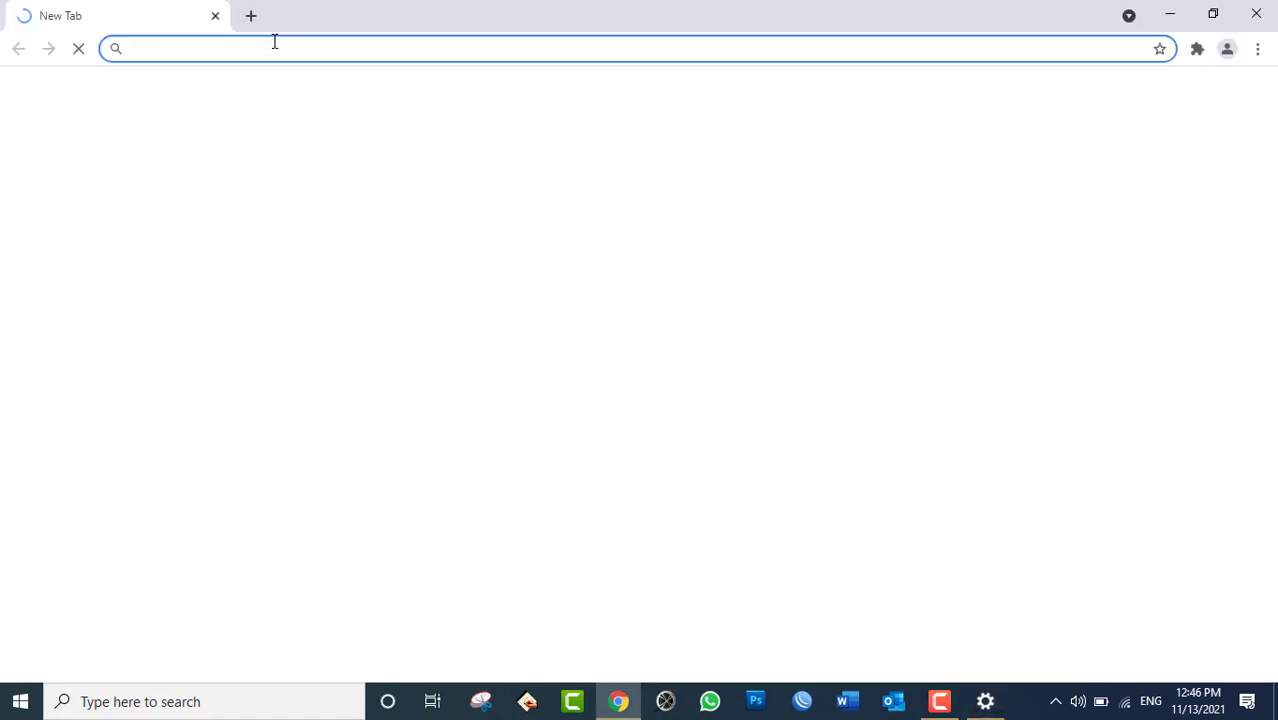
pyautogui.write('google.com')
pyautogui.press('Return')
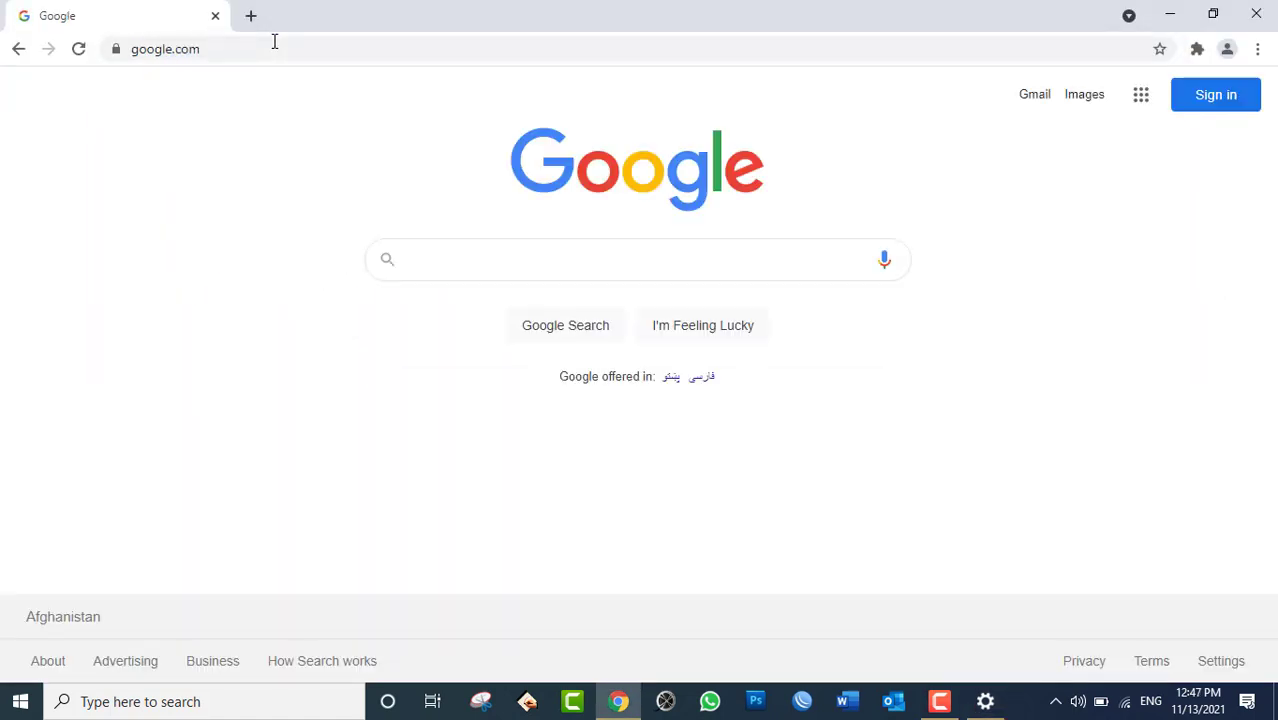
pyautogui.click(523, 253)
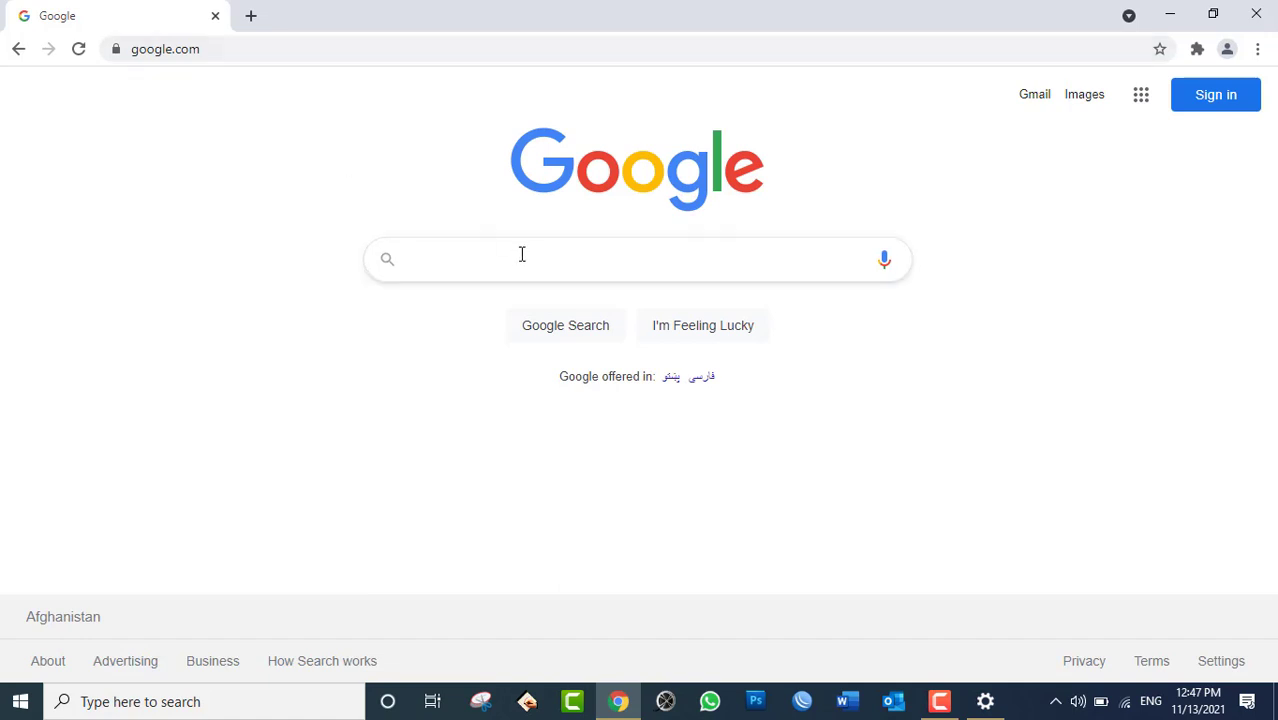
pyautogui.write('Touch VP')
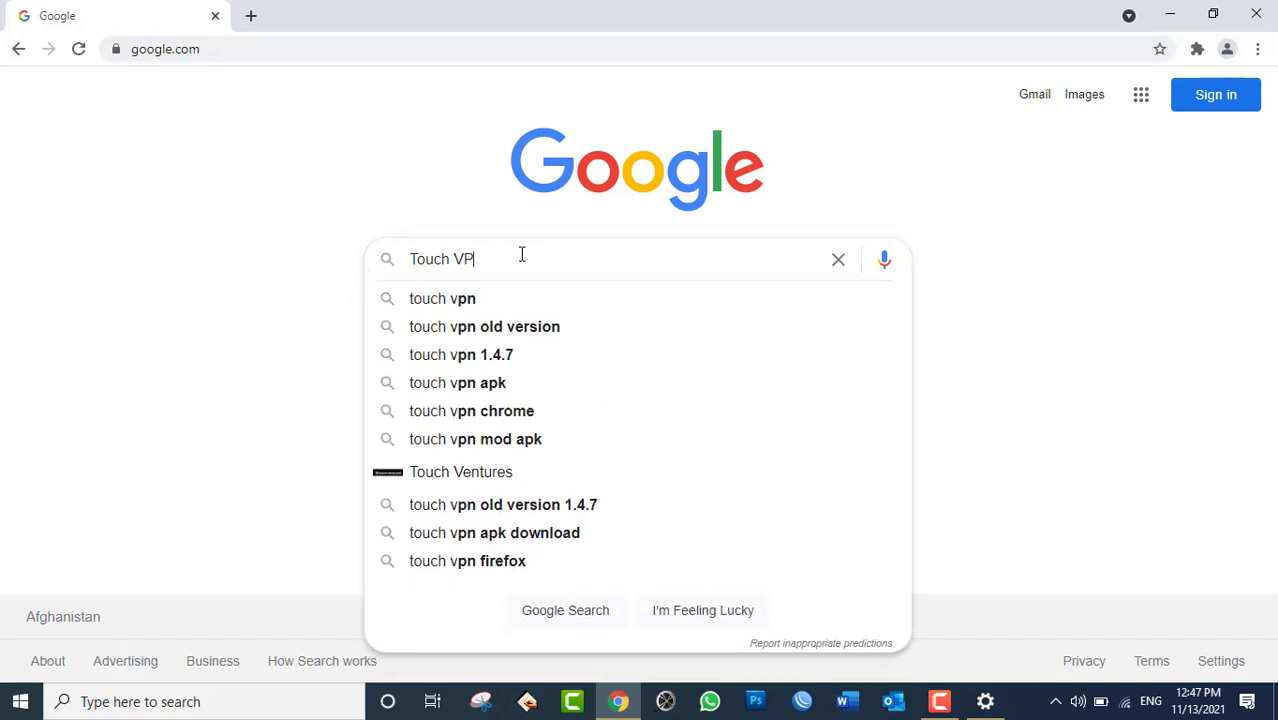
pyautogui.write('N')
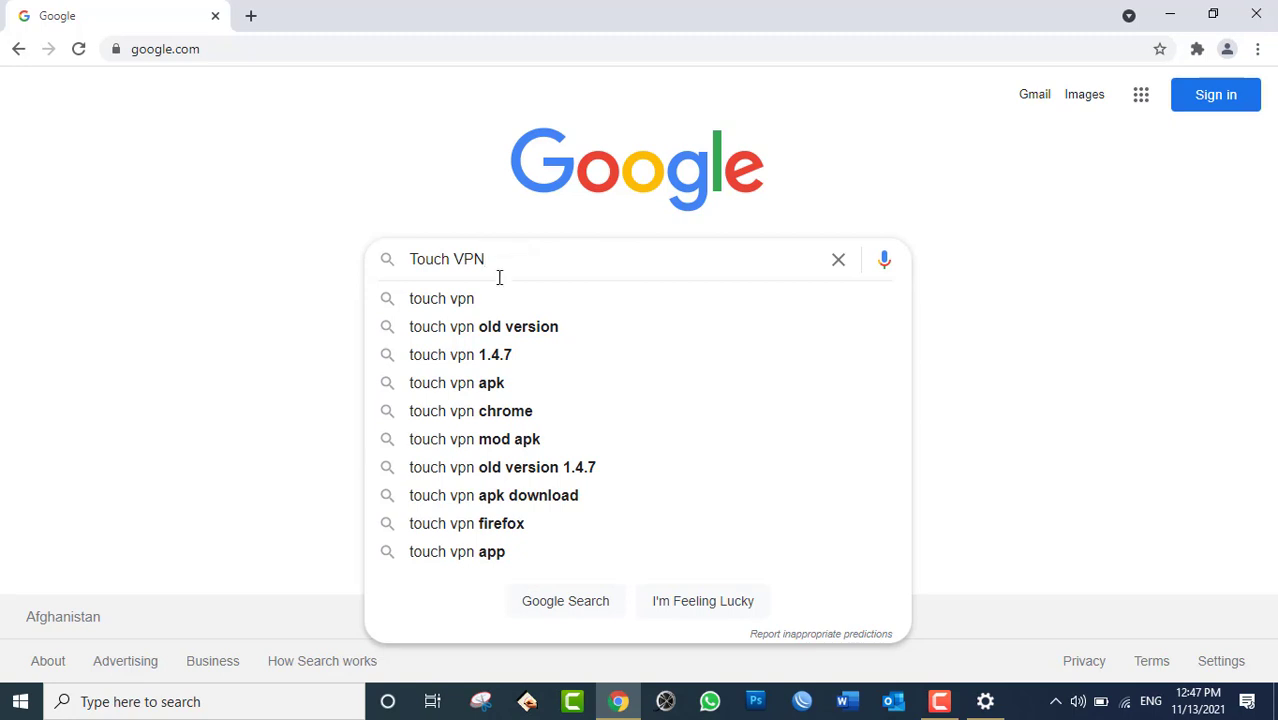
pyautogui.click(485, 300)
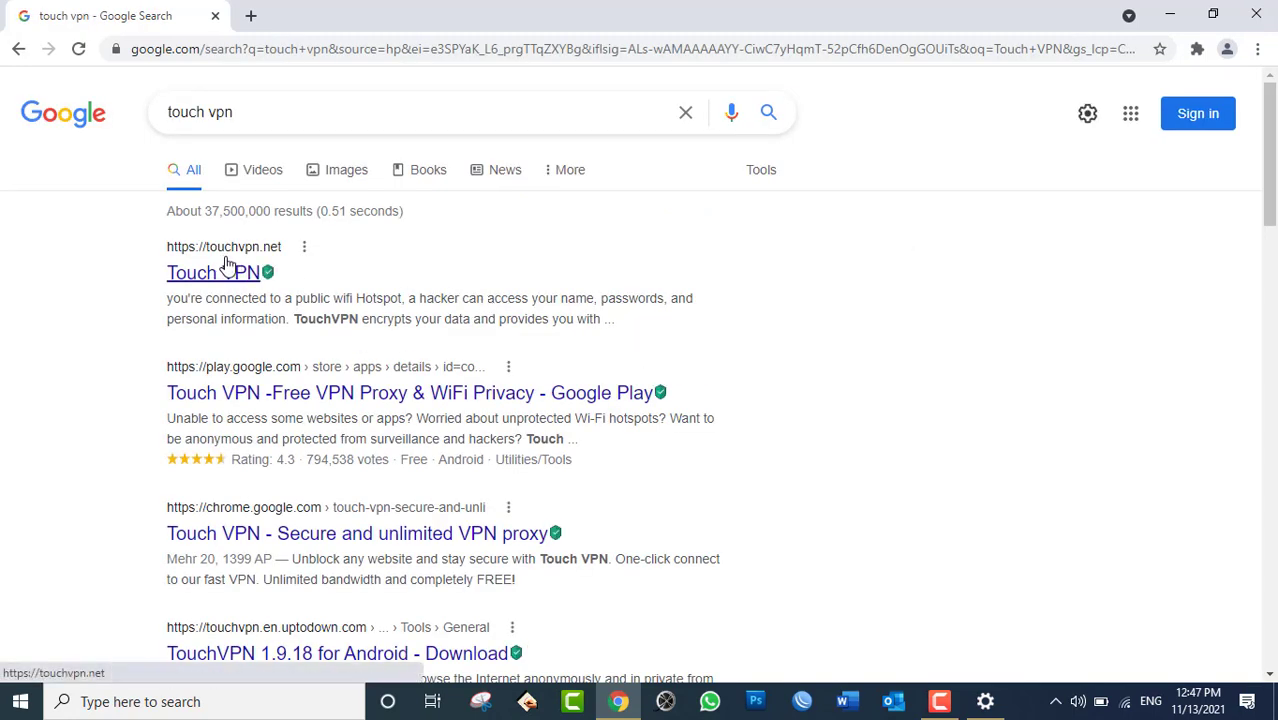
# Open touchvpn.net, accept the cookie notice, and connect until status shows Protected from United Kingdom.
pyautogui.click(238, 272)
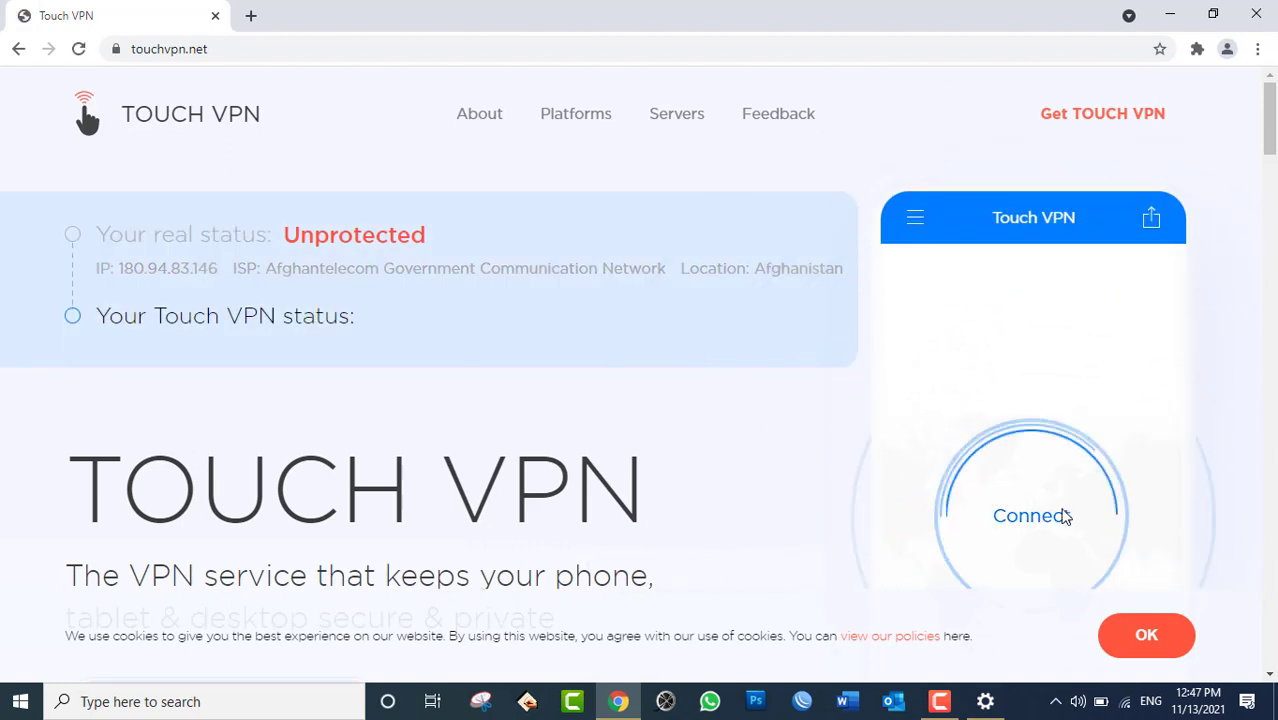
pyautogui.click(1164, 645)
pyautogui.click(1078, 531)
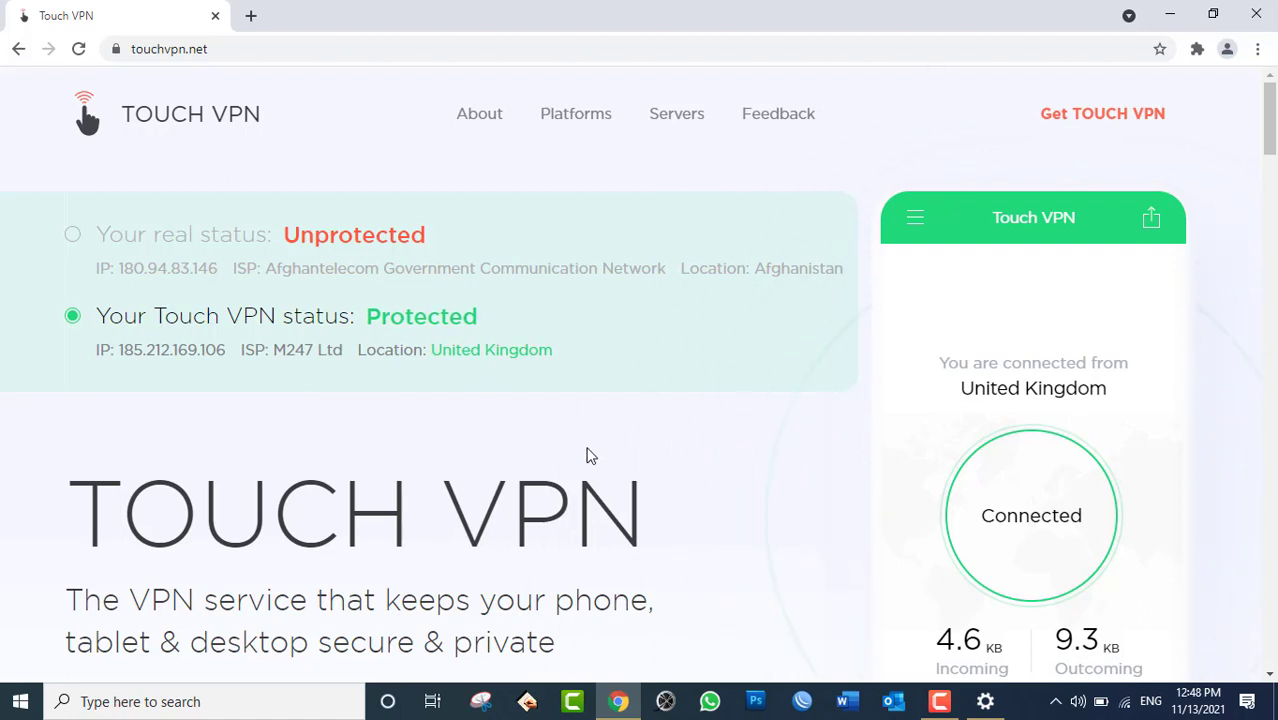
pyautogui.scroll(-2, 590, 455)
pyautogui.scroll(2, 595, 452)
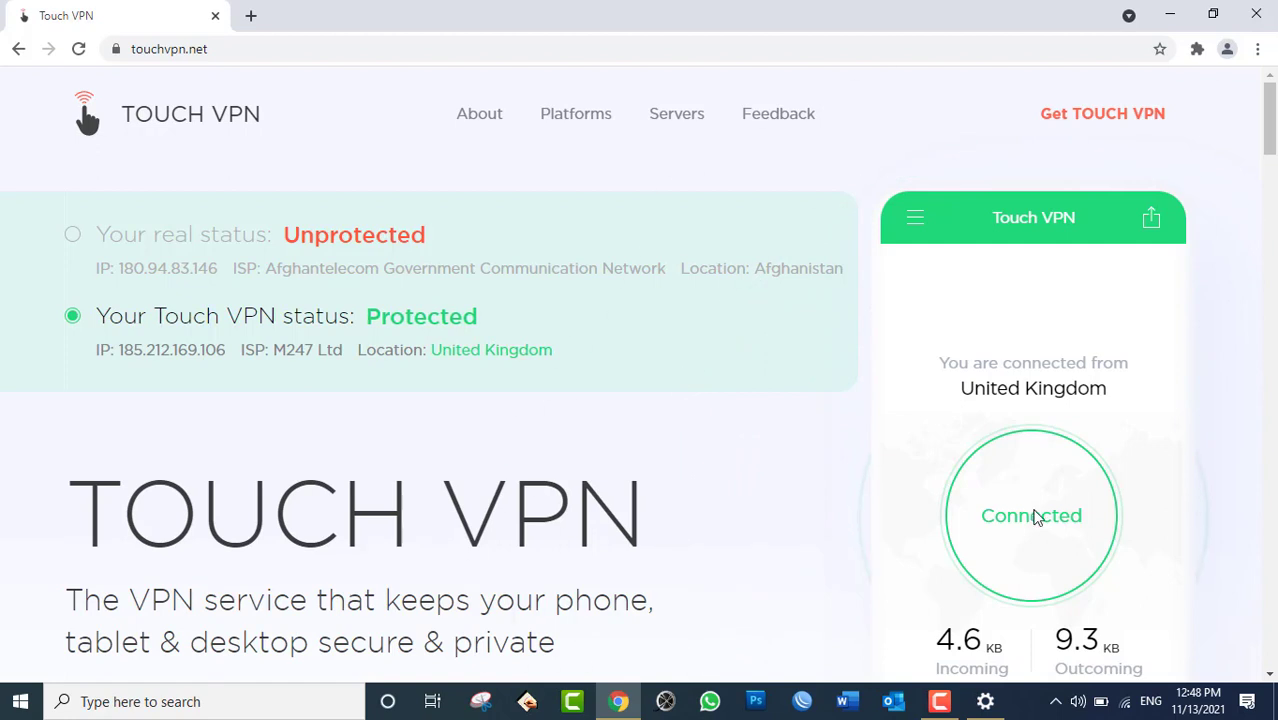
pyautogui.scroll(-1, 797, 493)
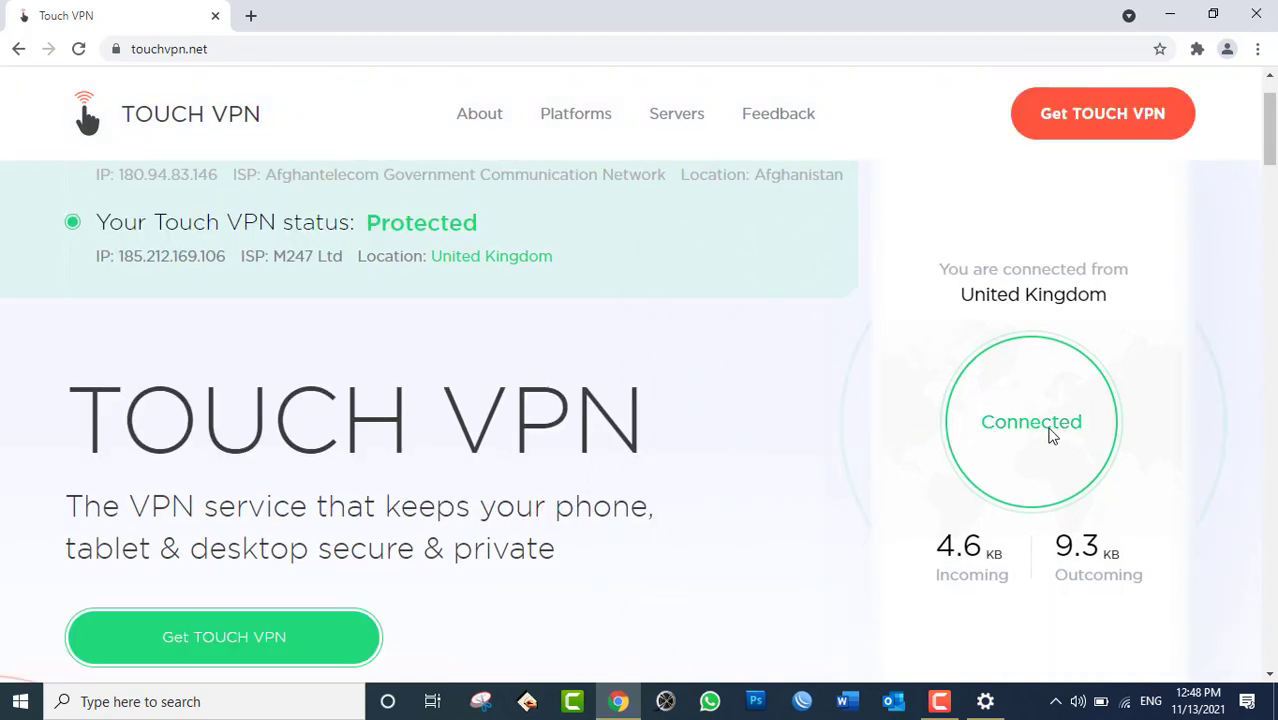
pyautogui.scroll(1, 734, 458)
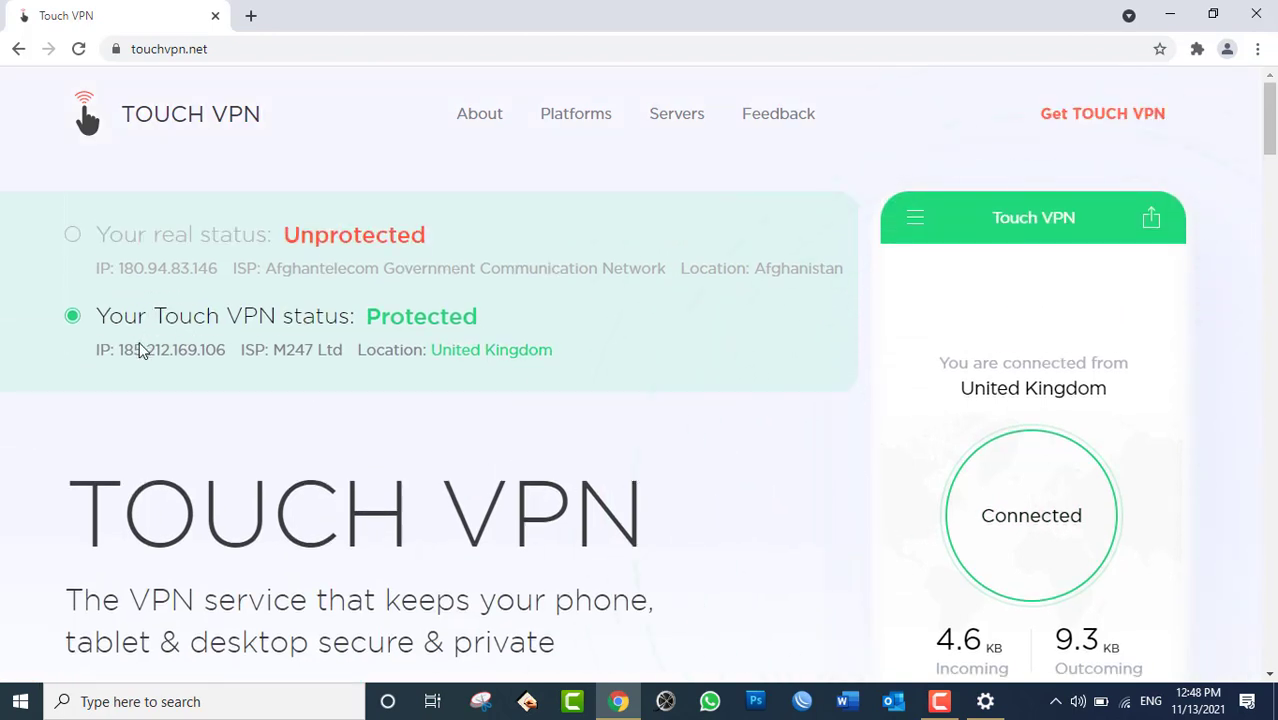
pyautogui.scroll(-1, 1016, 444)
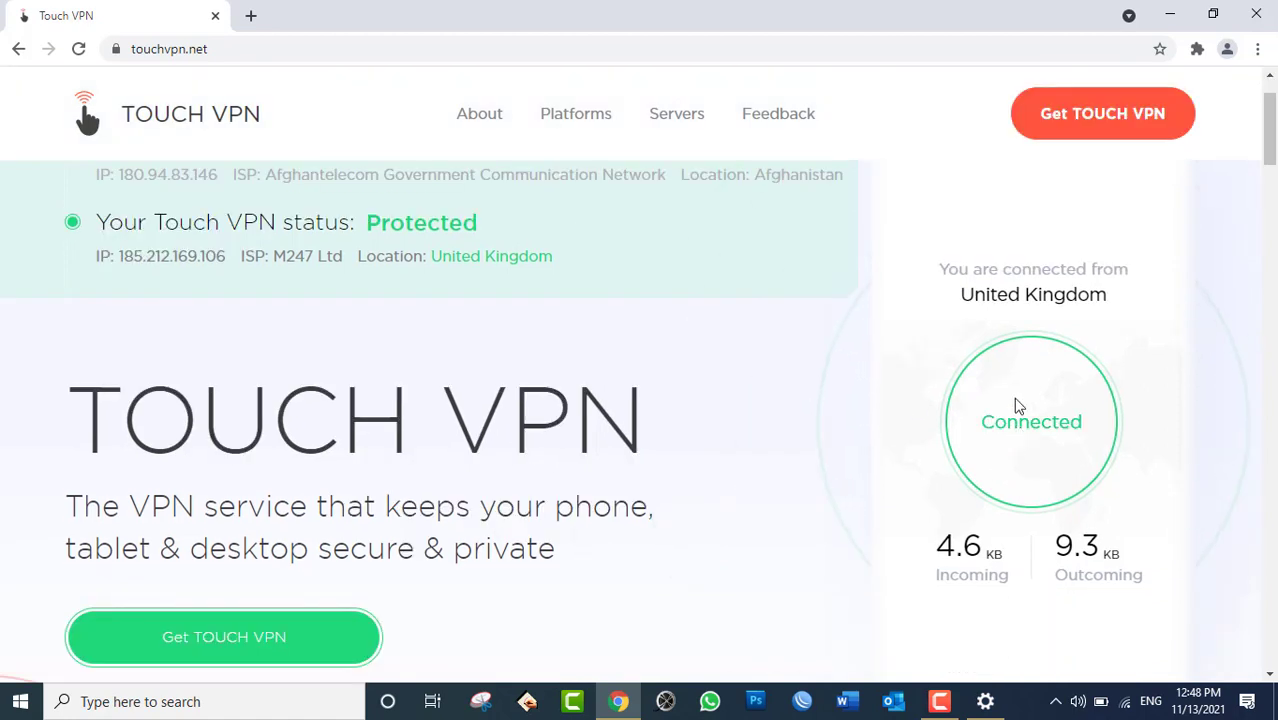
# Close Chrome, reopen Settings to the Wi-Fi page connected to HIK-TPW-SR-AP, then close Settings.
pyautogui.click(1254, 18)
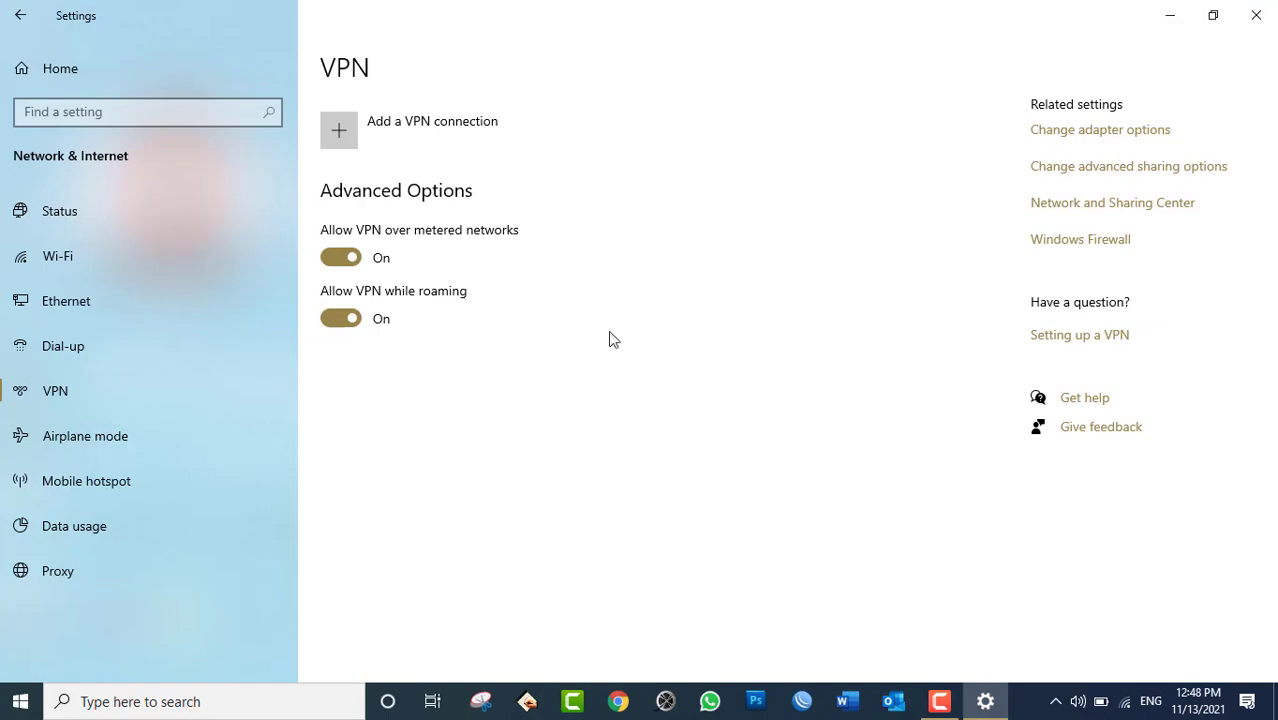
pyautogui.click(1256, 15)
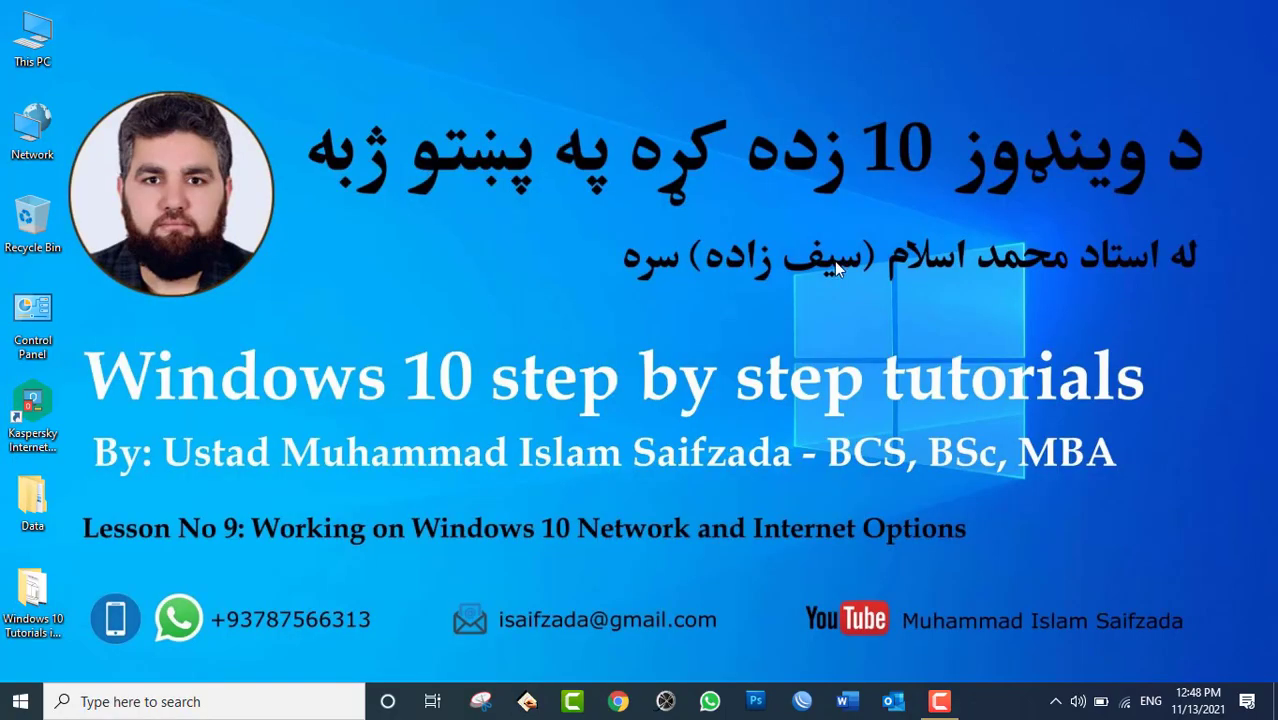
pyautogui.click(20, 701)
pyautogui.click(28, 622)
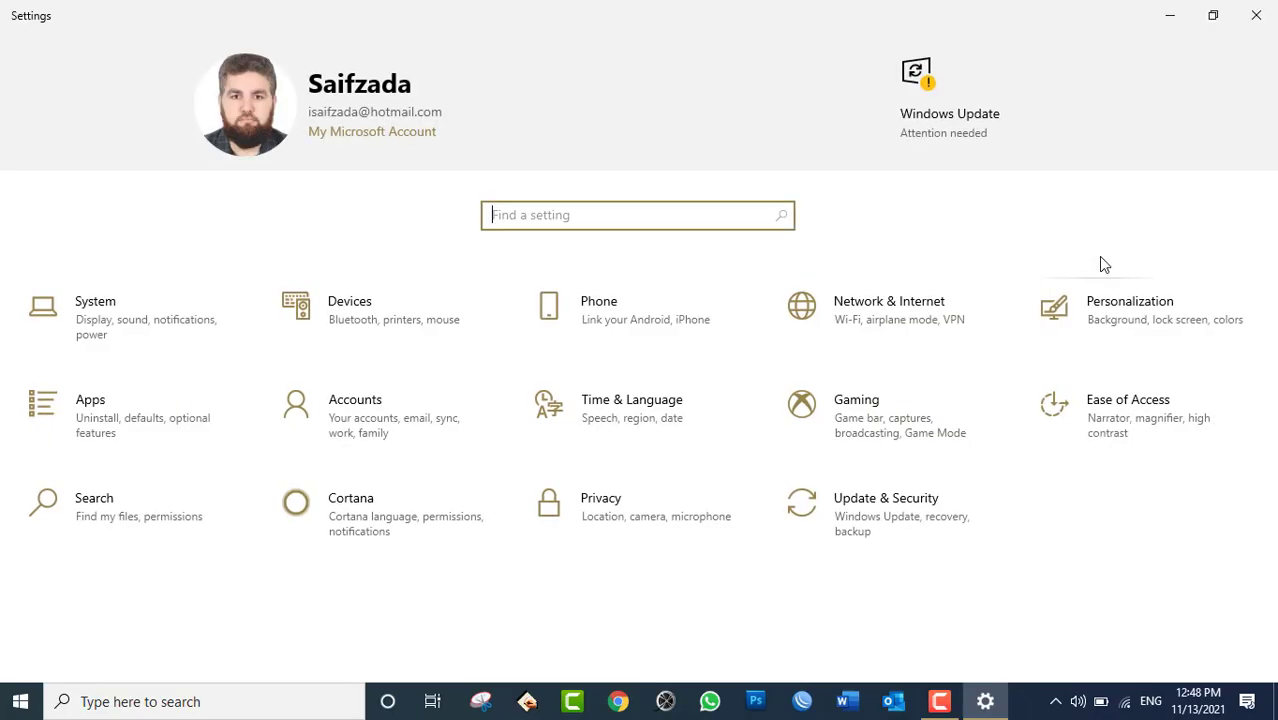
pyautogui.click(909, 308)
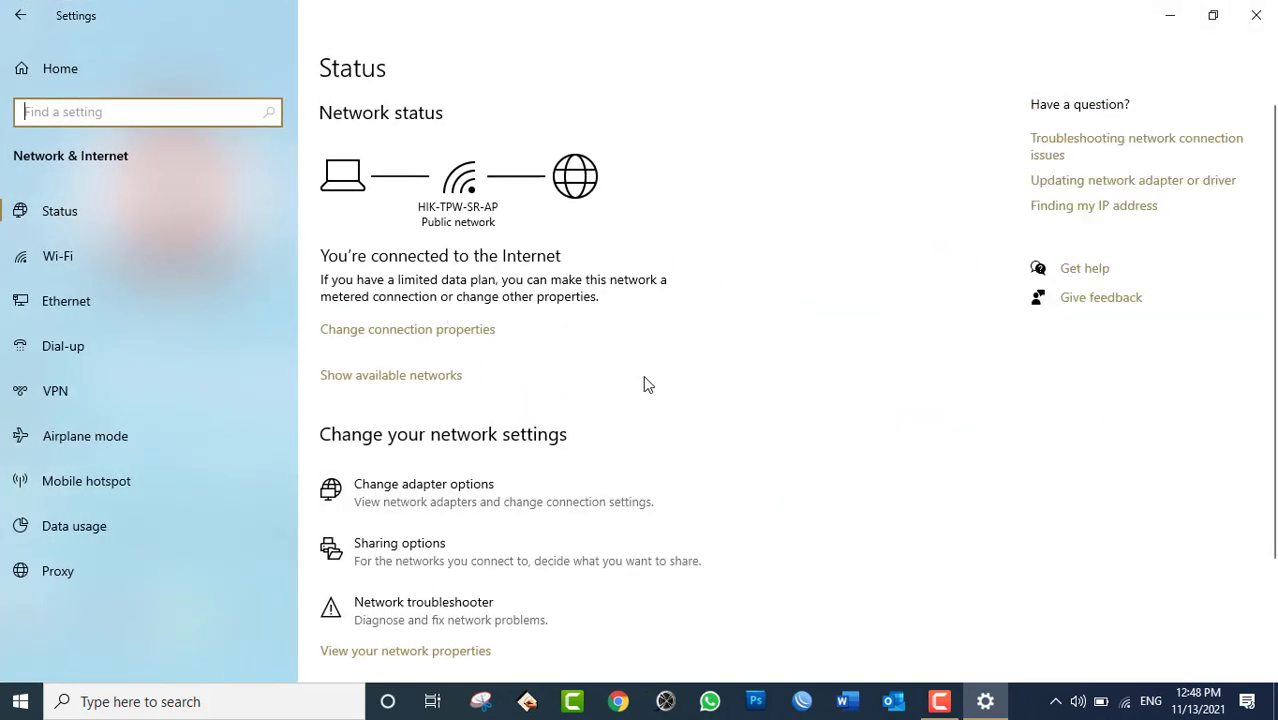
pyautogui.click(91, 267)
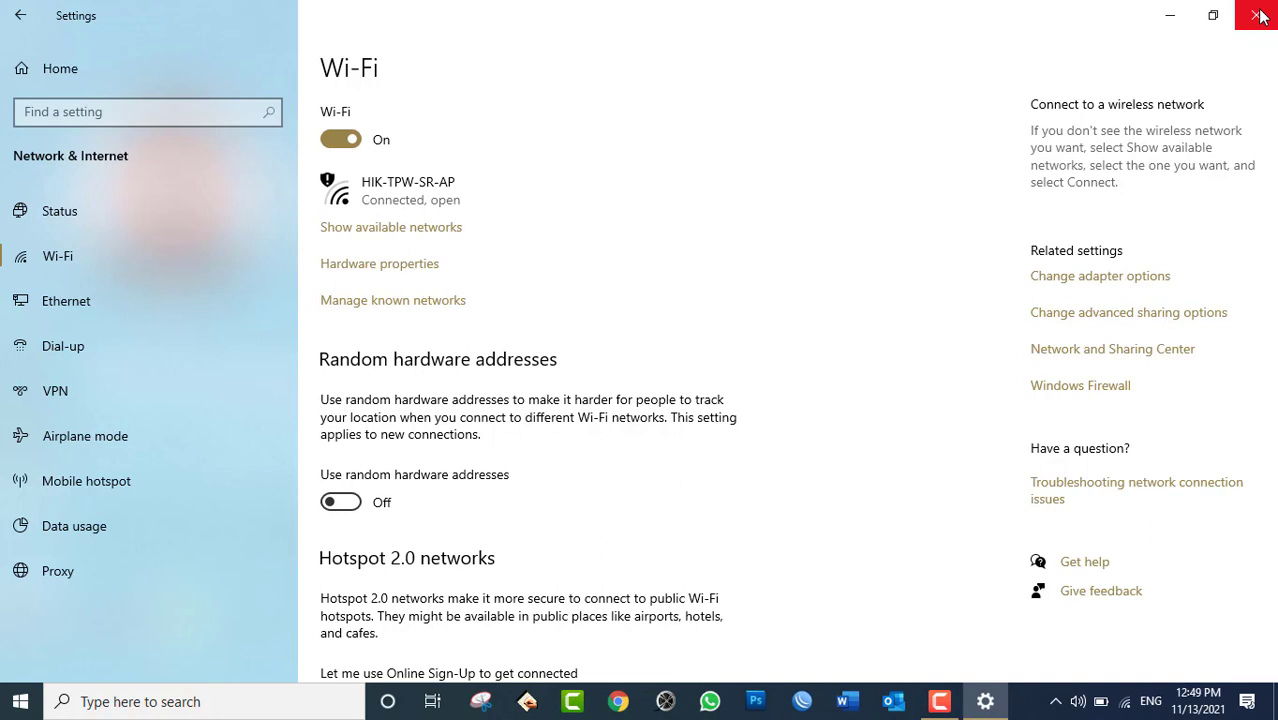
pyautogui.click(1258, 15)
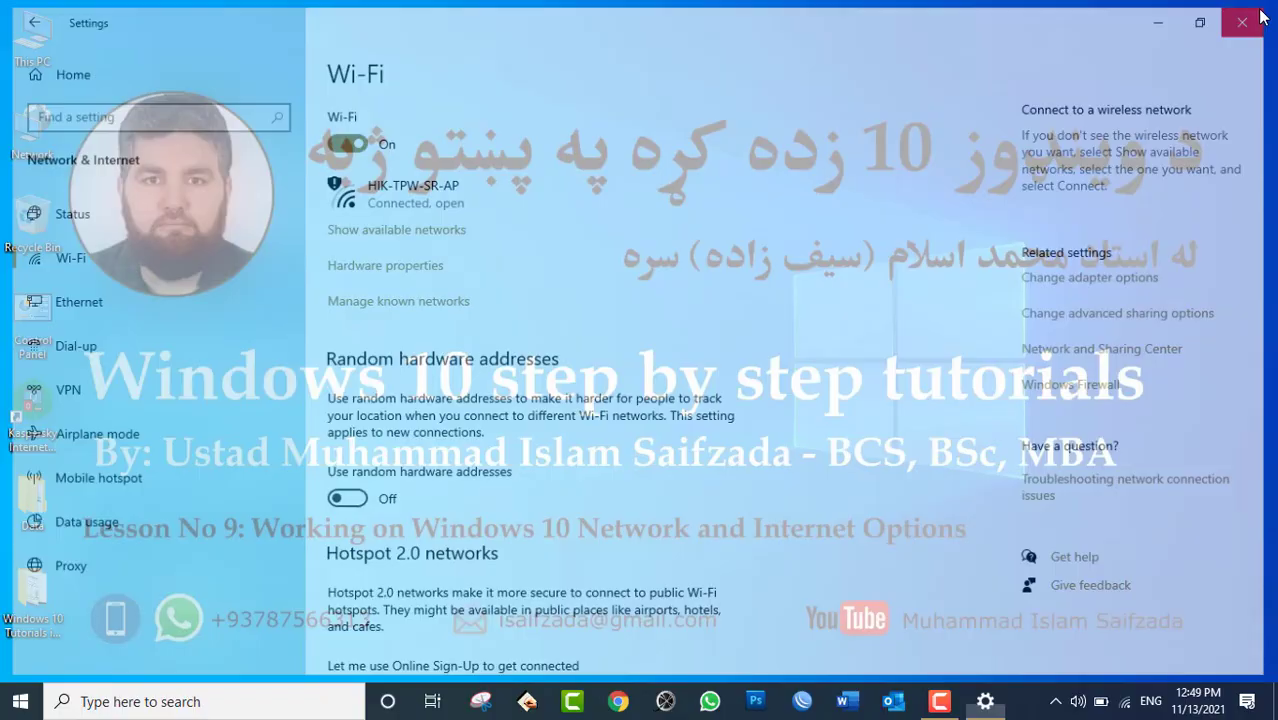